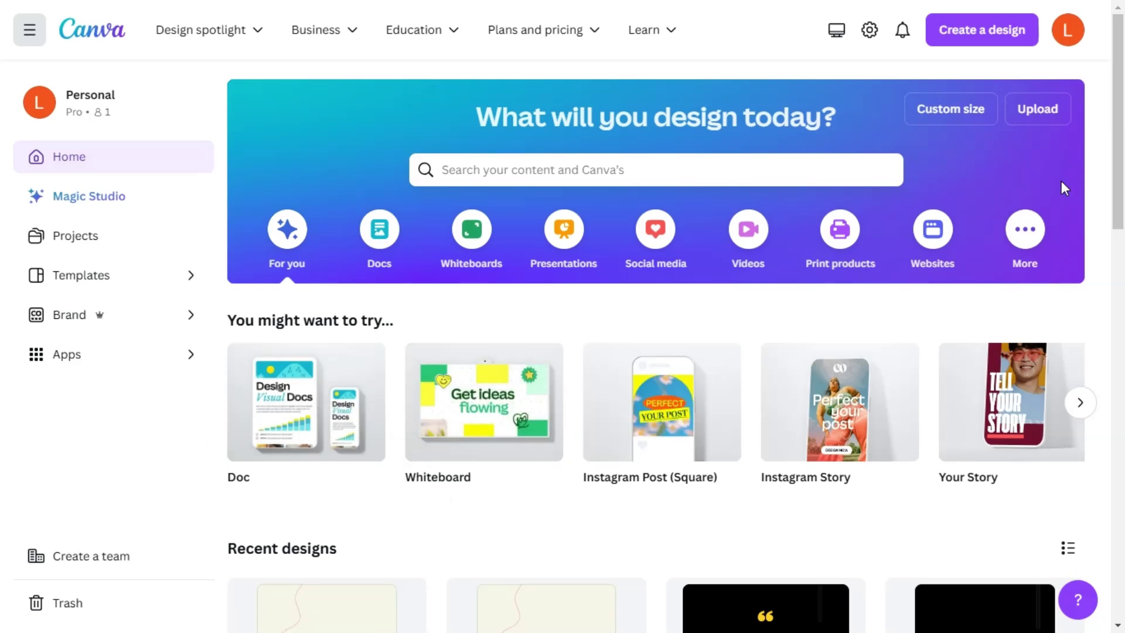
Look through the account menu, the notifications and the settings from the home page
{"action": "left_click", "coordinate": [1067, 31]}
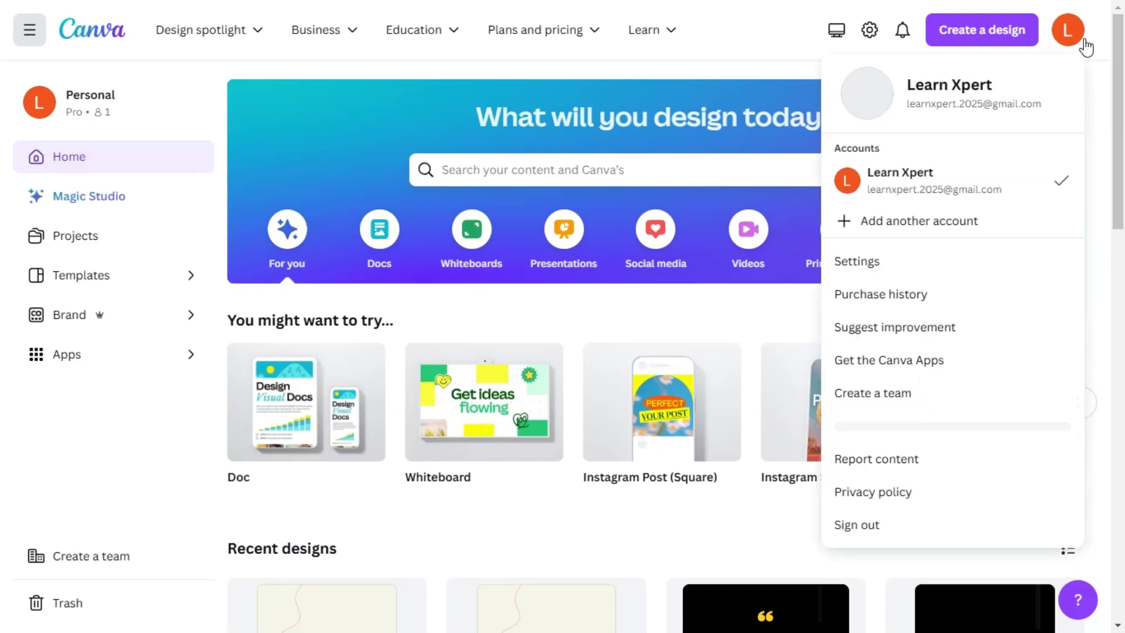
{"action": "left_click", "coordinate": [1085, 42]}
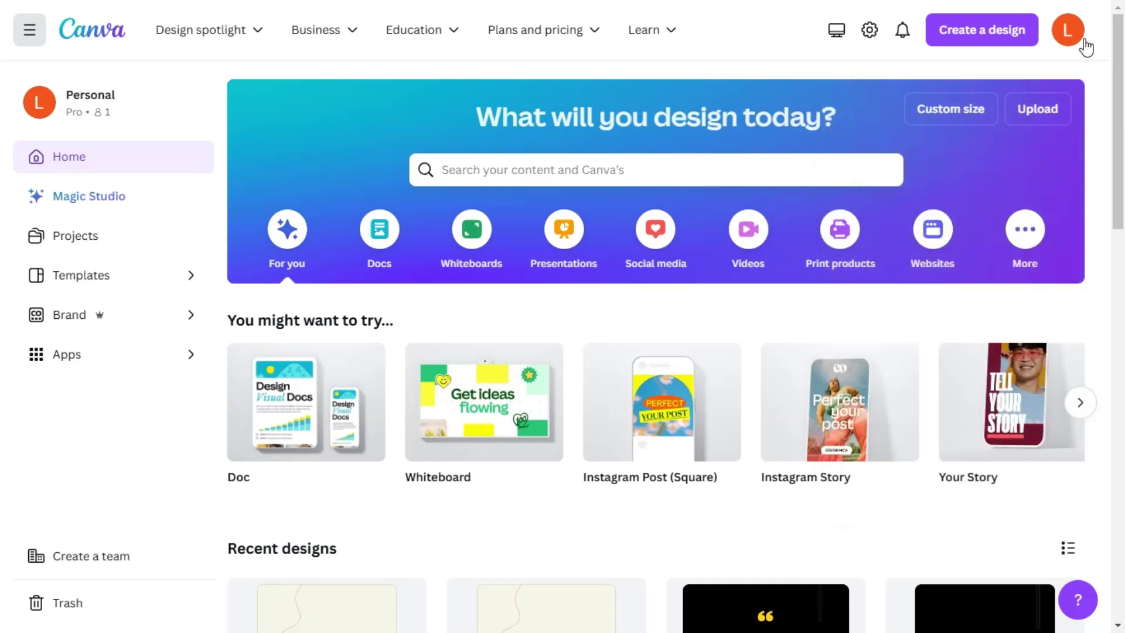
{"action": "left_click", "coordinate": [906, 35]}
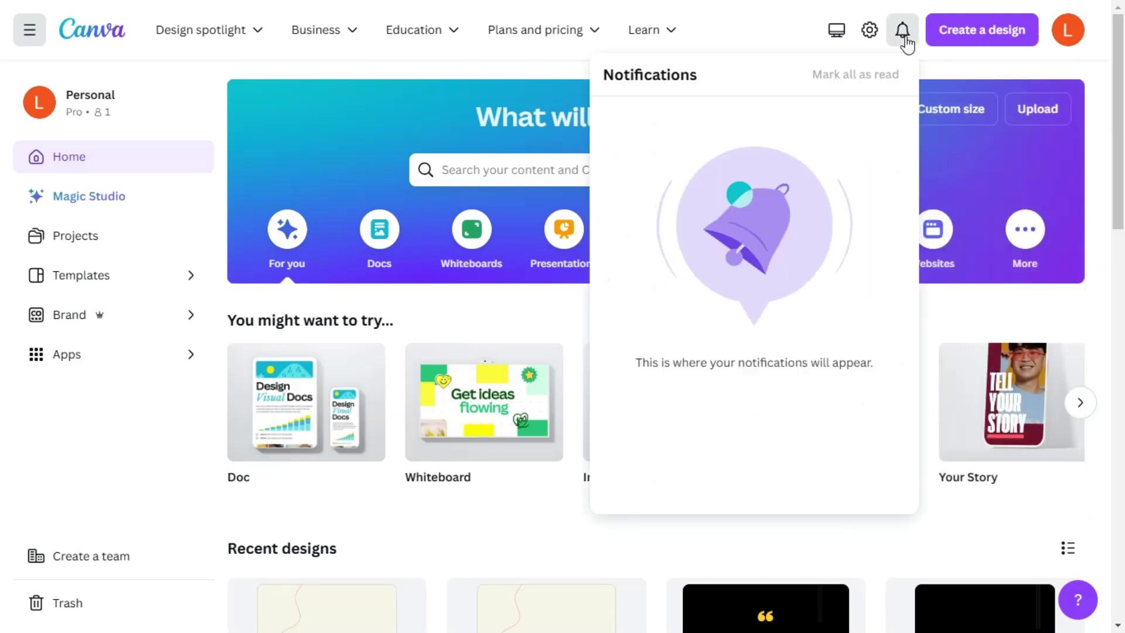
{"action": "left_click", "coordinate": [905, 37]}
{"action": "left_click", "coordinate": [878, 33]}
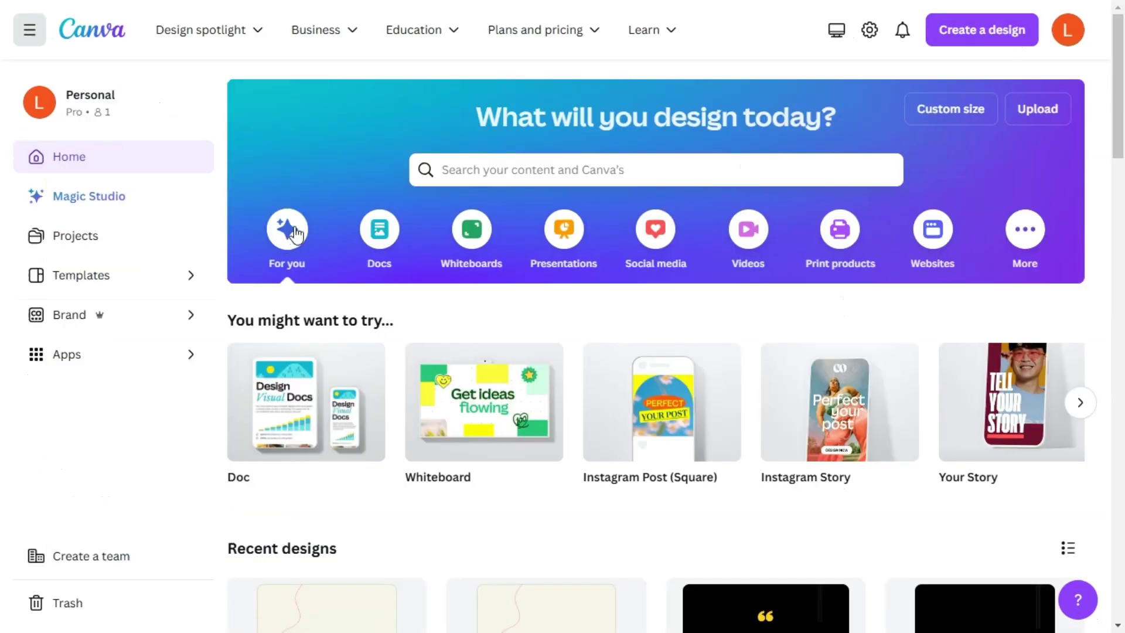
Browse the Docs and Whiteboards categories on the home page, including their blank formats and templates
{"action": "left_click", "coordinate": [381, 240]}
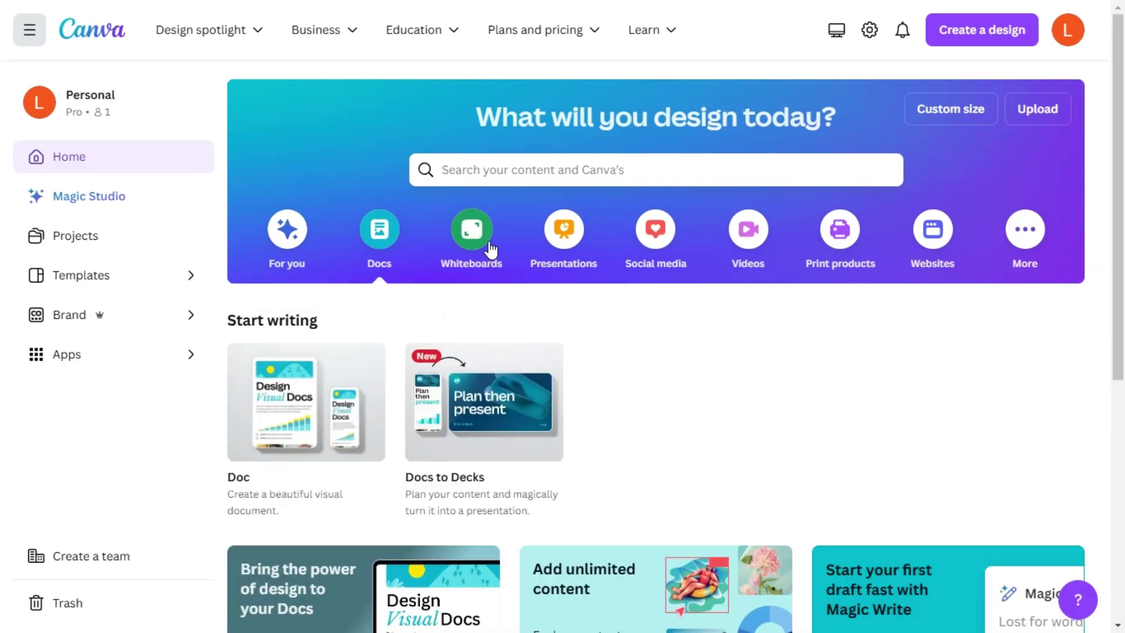
{"action": "scroll", "coordinate": [641, 371], "scroll_direction": "down", "scroll_amount": 5}
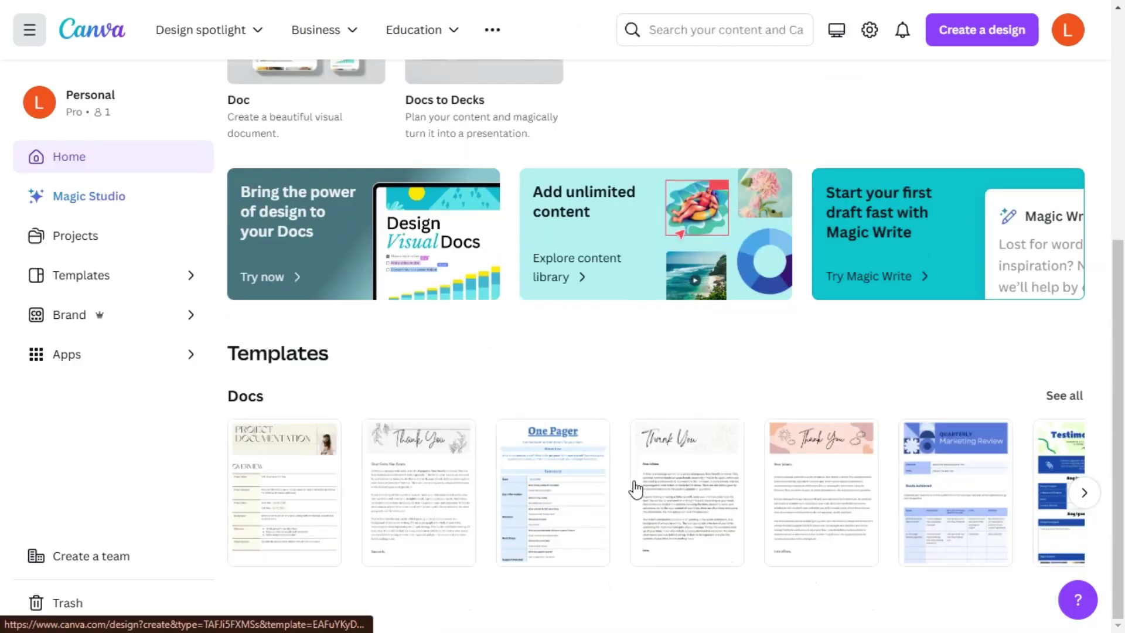
{"action": "scroll", "coordinate": [636, 488], "scroll_direction": "up", "scroll_amount": 5}
{"action": "left_click", "coordinate": [472, 232]}
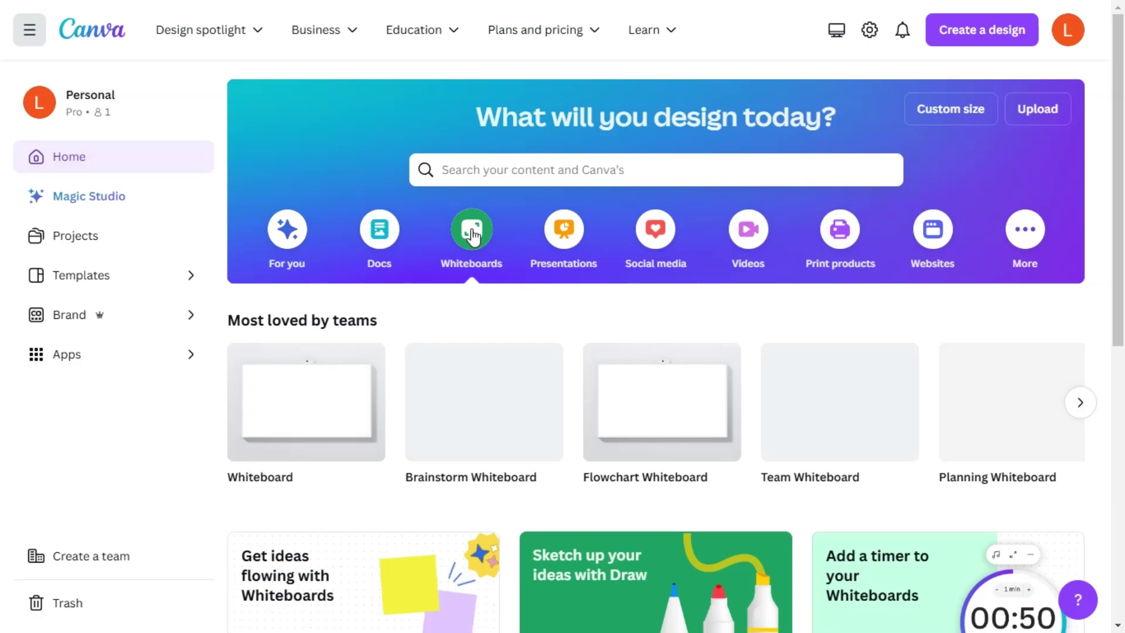
{"action": "scroll", "coordinate": [636, 505], "scroll_direction": "down", "scroll_amount": 7}
{"action": "scroll", "coordinate": [635, 505], "scroll_direction": "up", "scroll_amount": 7}
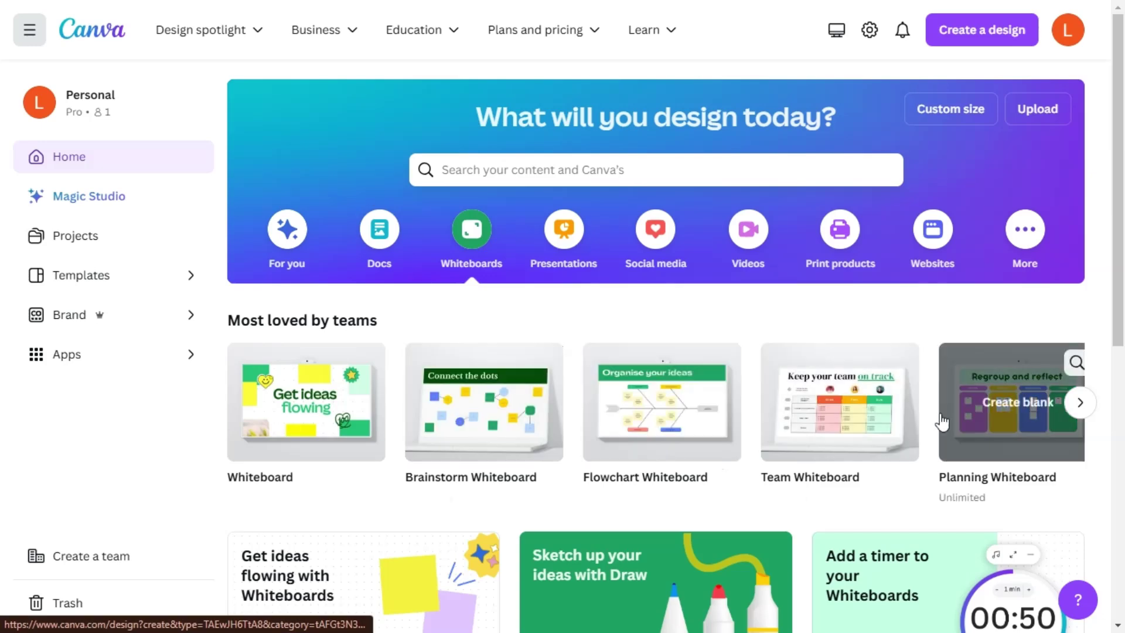
Browse the Presentations and Social media categories, including the Instagram, Facebook and LinkedIn formats
{"action": "left_click", "coordinate": [563, 230]}
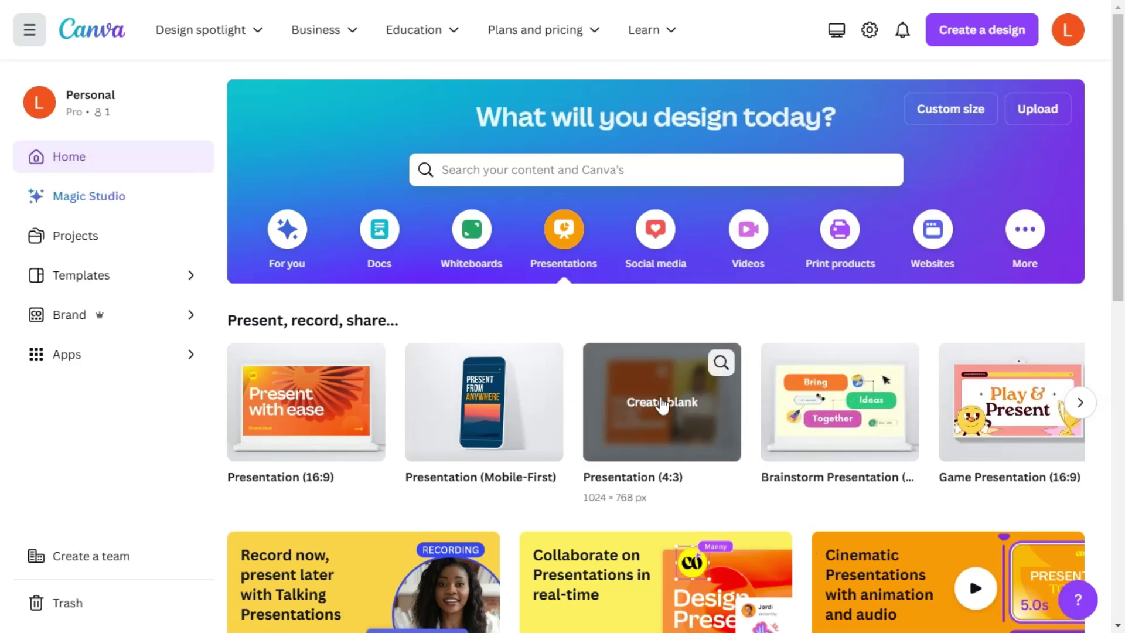
{"action": "left_click", "coordinate": [652, 239]}
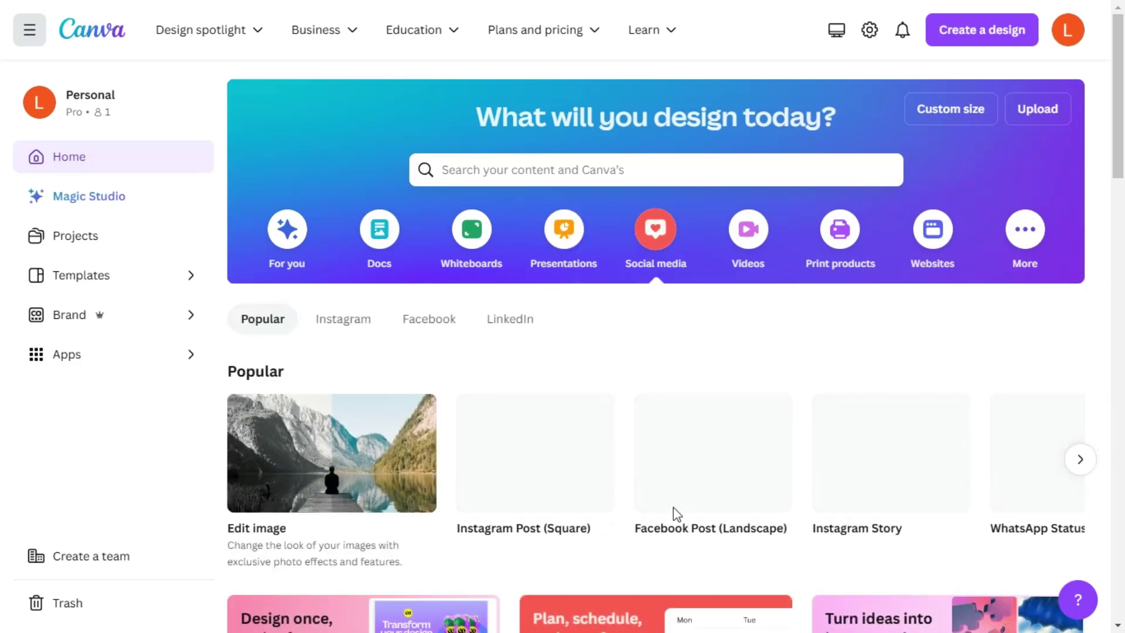
{"action": "scroll", "coordinate": [685, 573], "scroll_direction": "down", "scroll_amount": 9}
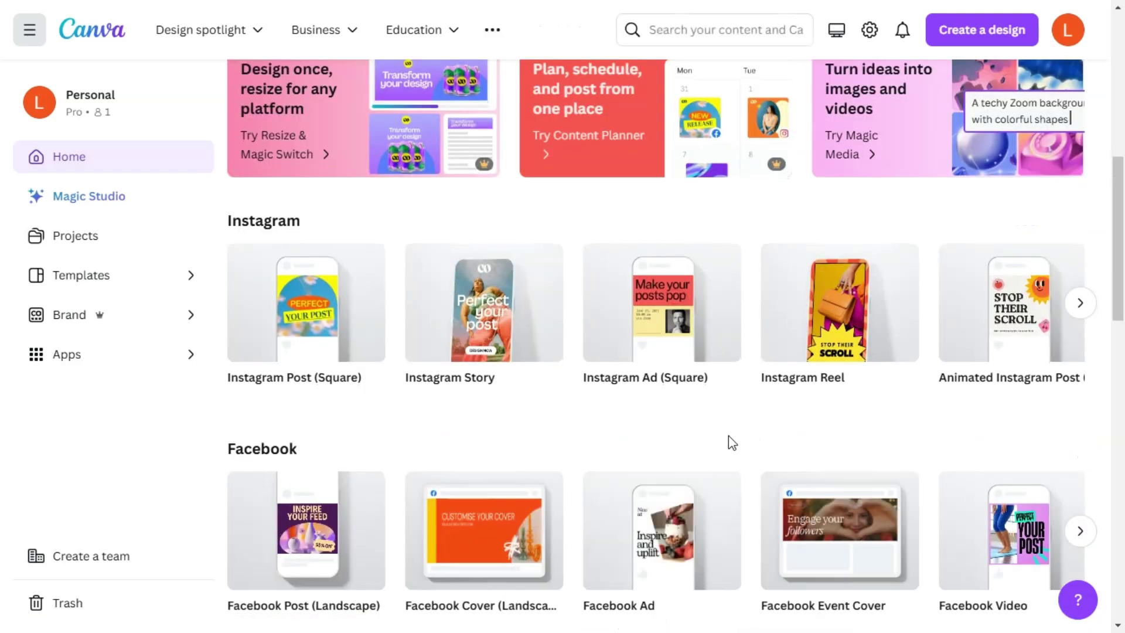
{"action": "scroll", "coordinate": [729, 442], "scroll_direction": "down", "scroll_amount": 7}
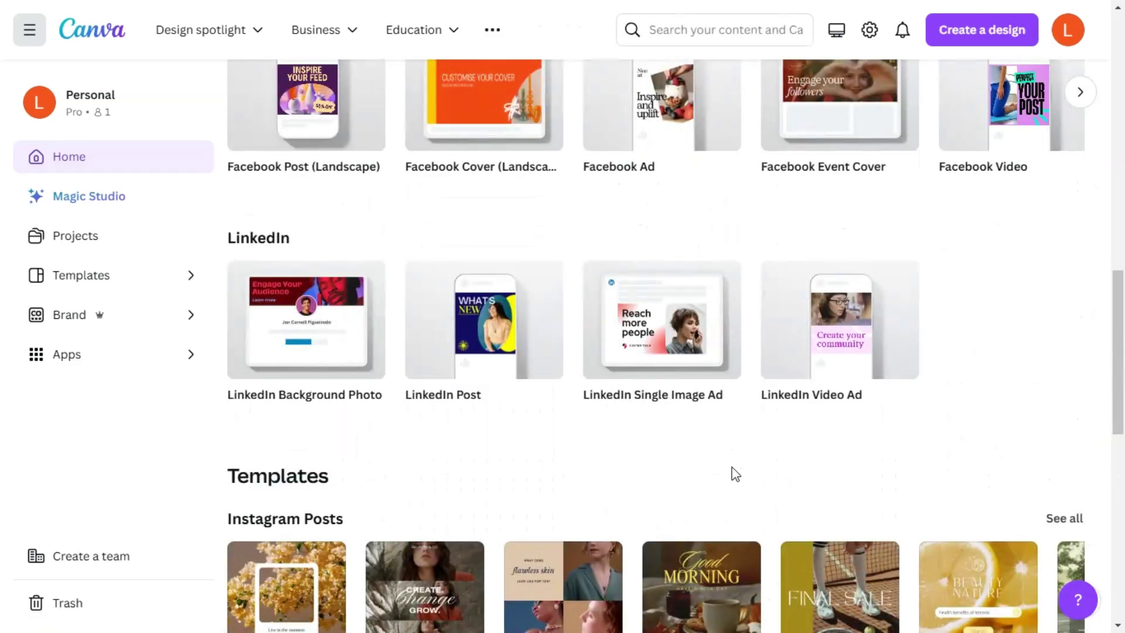
{"action": "scroll", "coordinate": [779, 508], "scroll_direction": "down", "scroll_amount": 7}
{"action": "scroll", "coordinate": [782, 505], "scroll_direction": "up", "scroll_amount": 11}
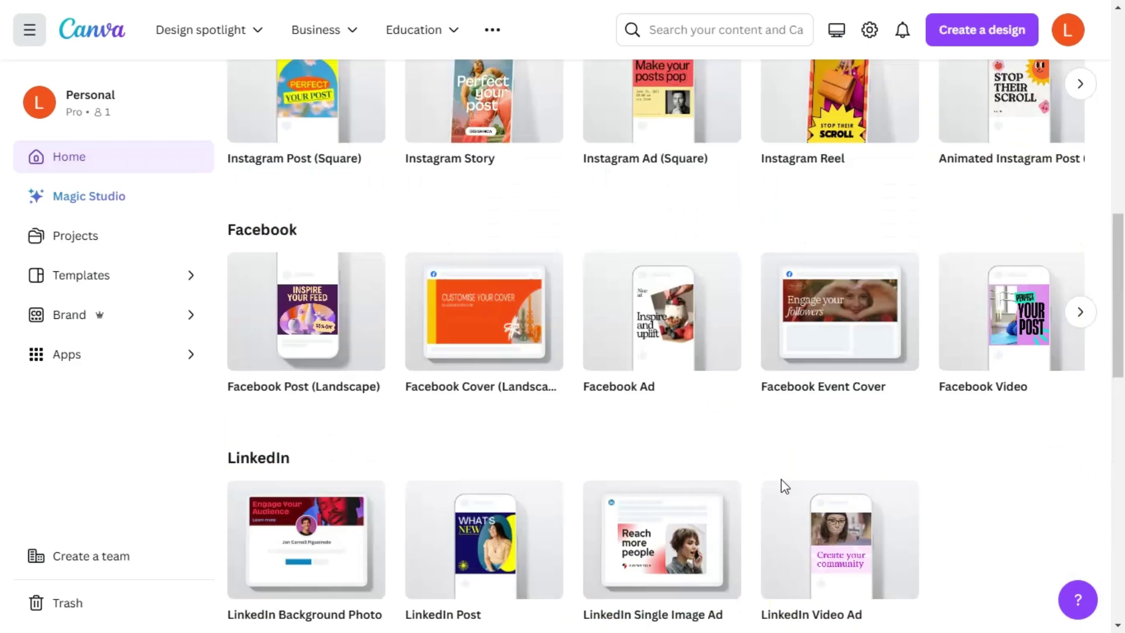
{"action": "scroll", "coordinate": [782, 480], "scroll_direction": "up", "scroll_amount": 12}
Browse the Videos, Print products and Websites design categories
{"action": "left_click", "coordinate": [751, 249]}
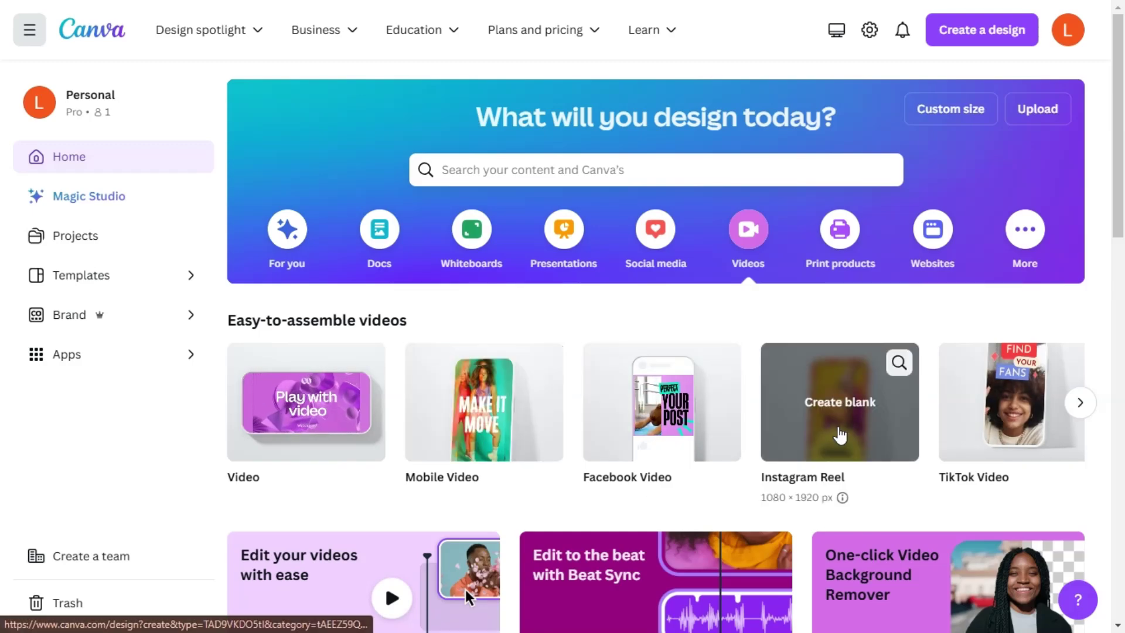
{"action": "scroll", "coordinate": [892, 545], "scroll_direction": "down", "scroll_amount": 10}
{"action": "scroll", "coordinate": [897, 537], "scroll_direction": "up", "scroll_amount": 10}
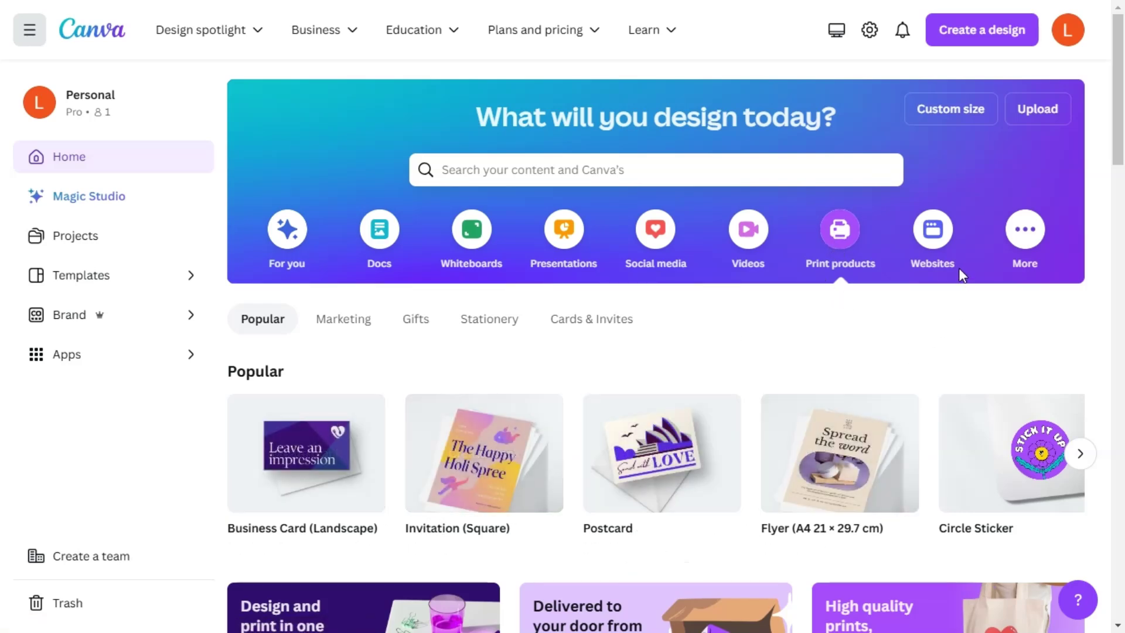
{"action": "left_click", "coordinate": [933, 232]}
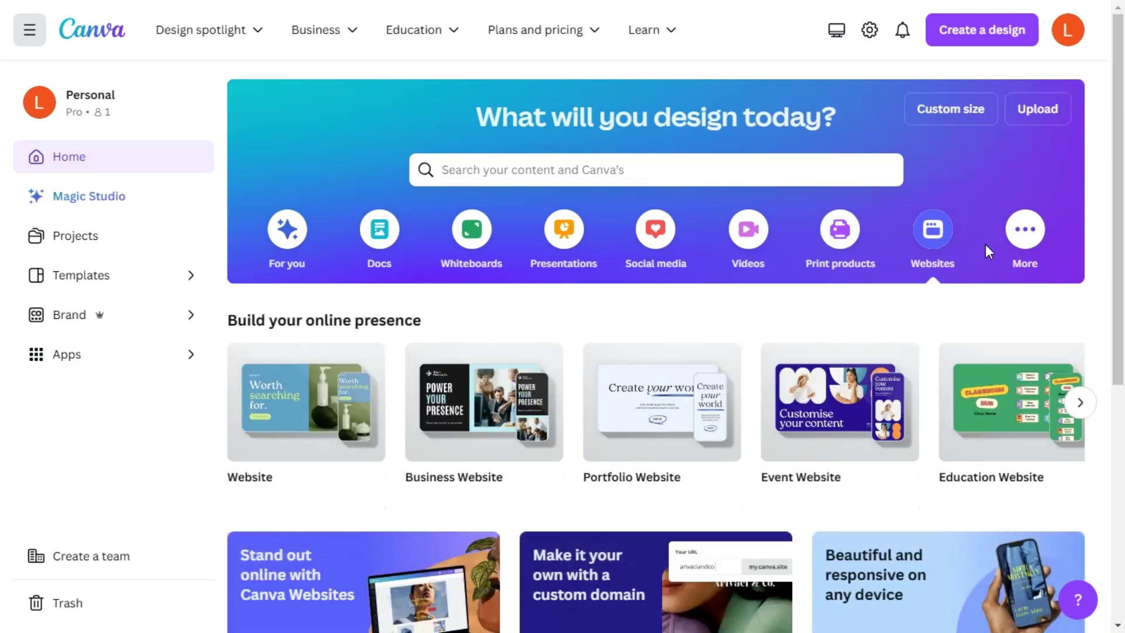
Examine the additional design formats under More and their infographic, photo collage, wallpaper and book cover templates
{"action": "left_click", "coordinate": [1024, 230]}
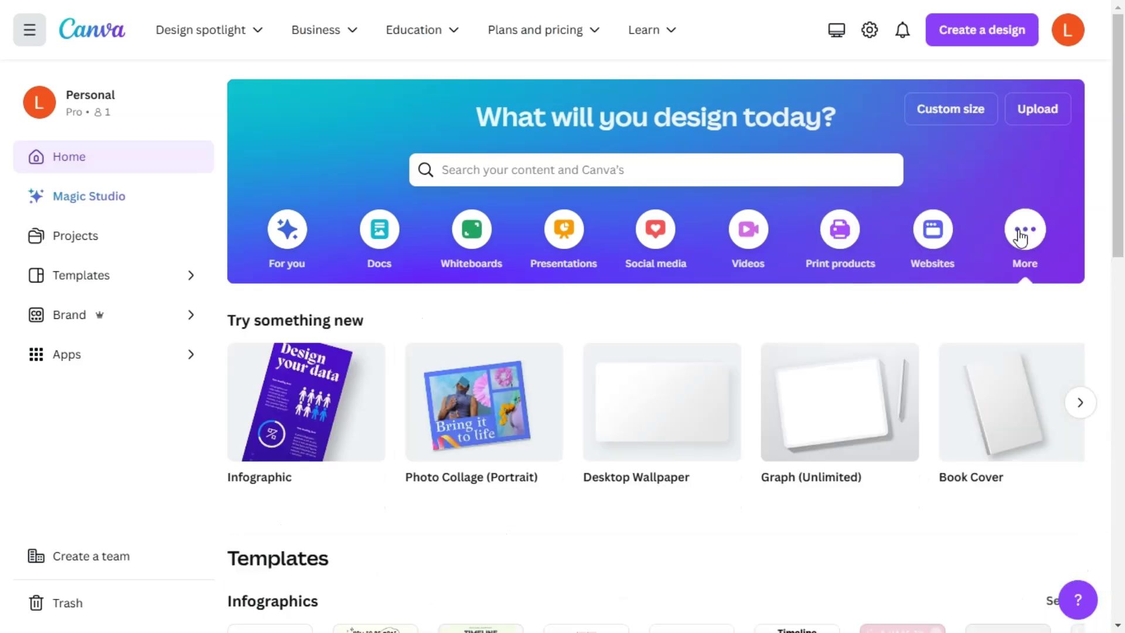
{"action": "scroll", "coordinate": [891, 530], "scroll_direction": "down", "scroll_amount": 5}
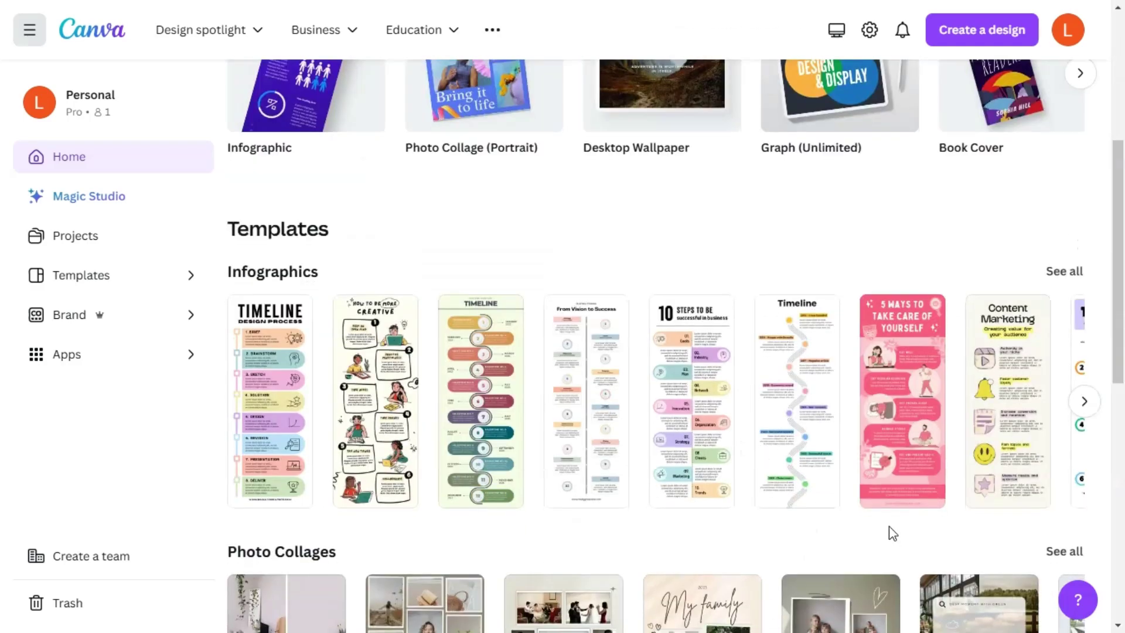
{"action": "scroll", "coordinate": [610, 495], "scroll_direction": "up", "scroll_amount": 3}
{"action": "scroll", "coordinate": [610, 495], "scroll_direction": "down", "scroll_amount": 12}
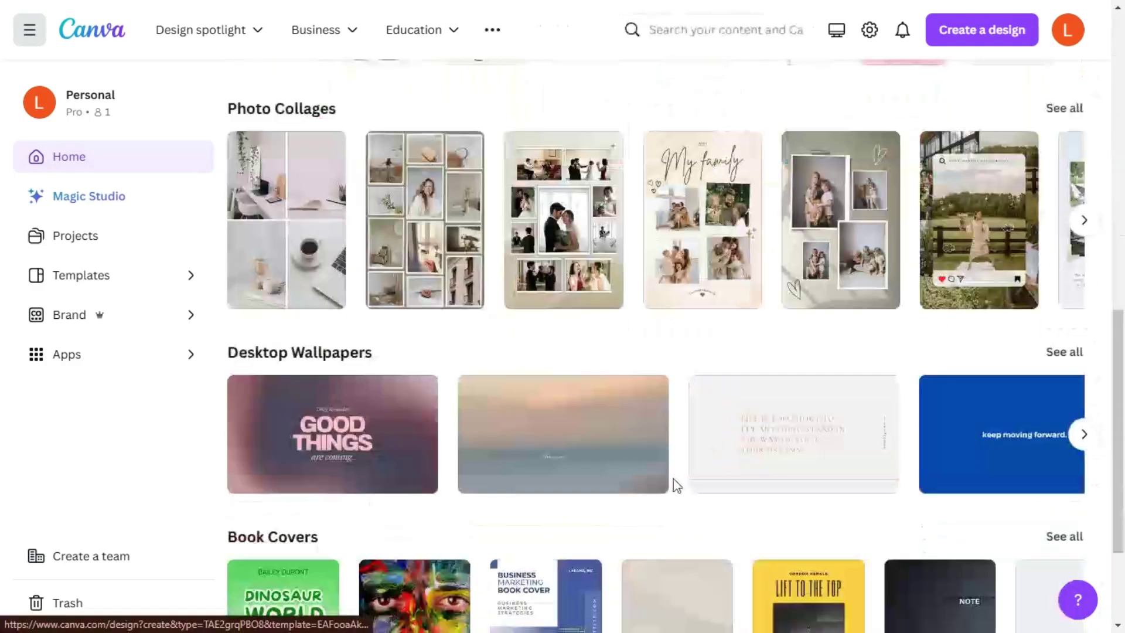
{"action": "scroll", "coordinate": [655, 508], "scroll_direction": "down", "scroll_amount": 2}
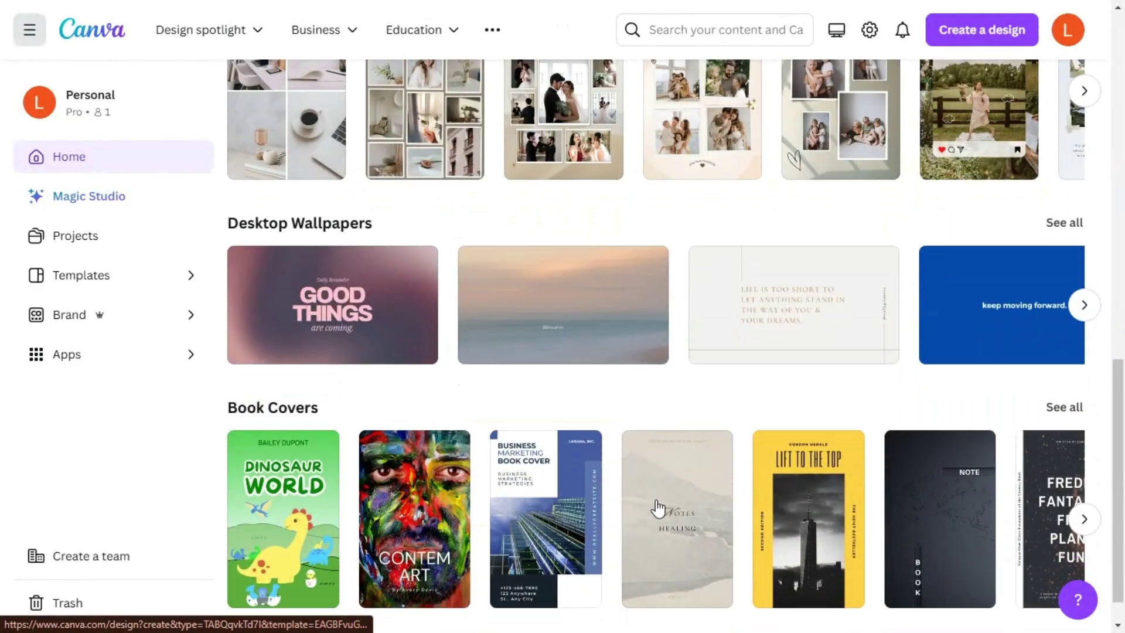
{"action": "scroll", "coordinate": [768, 570], "scroll_direction": "up", "scroll_amount": 15}
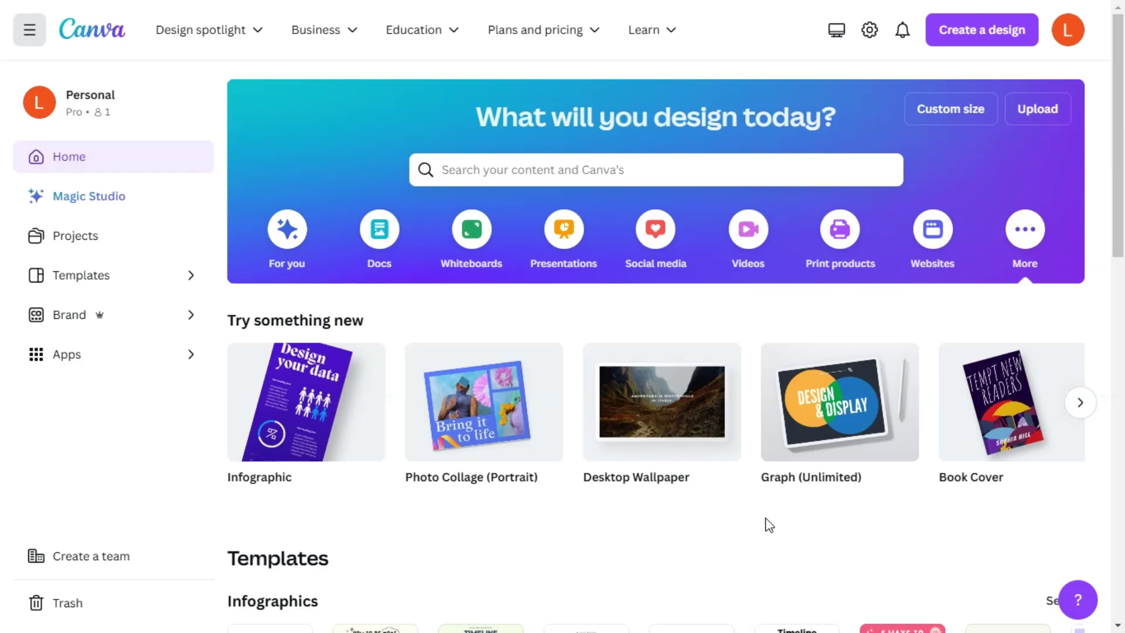
{"action": "scroll", "coordinate": [686, 507], "scroll_direction": "down", "scroll_amount": 5}
{"action": "scroll", "coordinate": [558, 361], "scroll_direction": "up", "scroll_amount": 2}
{"action": "scroll", "coordinate": [558, 360], "scroll_direction": "up", "scroll_amount": 3}
Create a blank Instagram Story design from the Social media formats
{"action": "left_click", "coordinate": [649, 240]}
{"action": "scroll", "coordinate": [708, 548], "scroll_direction": "down", "scroll_amount": 13}
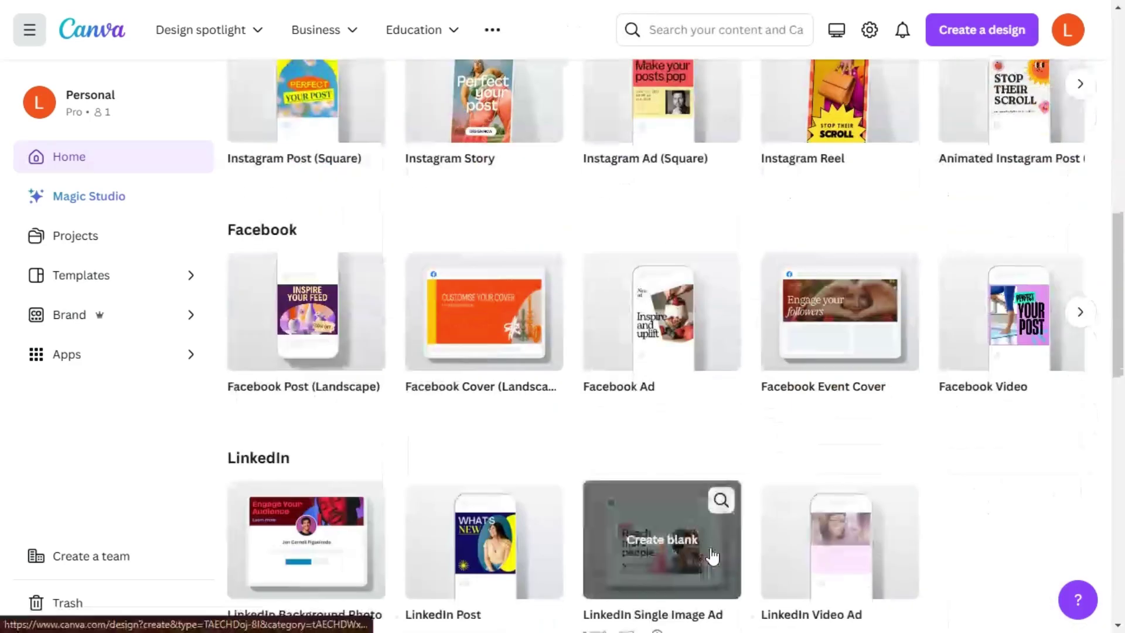
{"action": "scroll", "coordinate": [712, 555], "scroll_direction": "up", "scroll_amount": 2}
{"action": "left_click", "coordinate": [494, 206]}
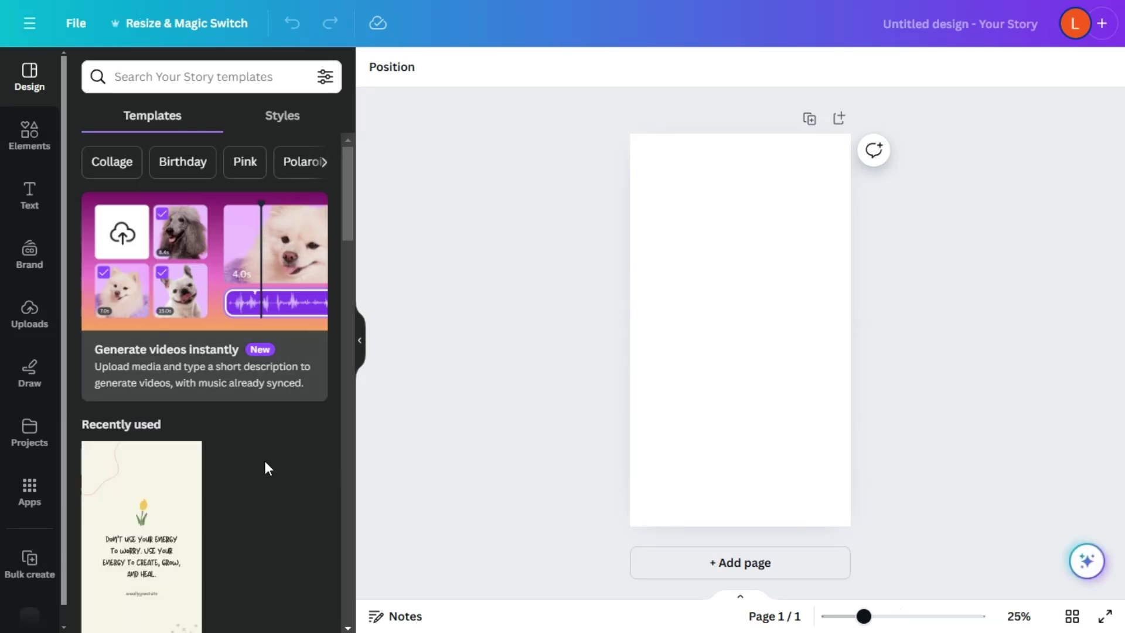
Apply the Blue Ocean Reminder Video Instagram Story template to the blank page
{"action": "scroll", "coordinate": [265, 463], "scroll_direction": "down", "scroll_amount": 10}
{"action": "scroll", "coordinate": [265, 469], "scroll_direction": "down", "scroll_amount": 8}
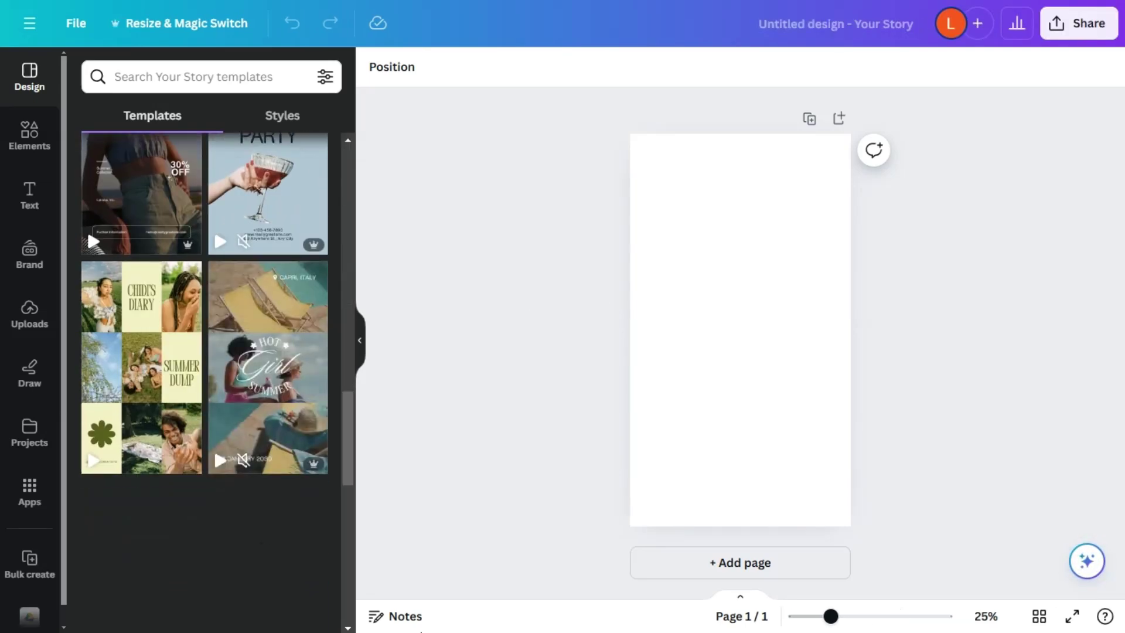
{"action": "scroll", "coordinate": [304, 528], "scroll_direction": "down", "scroll_amount": 5}
{"action": "scroll", "coordinate": [303, 524], "scroll_direction": "down", "scroll_amount": 12}
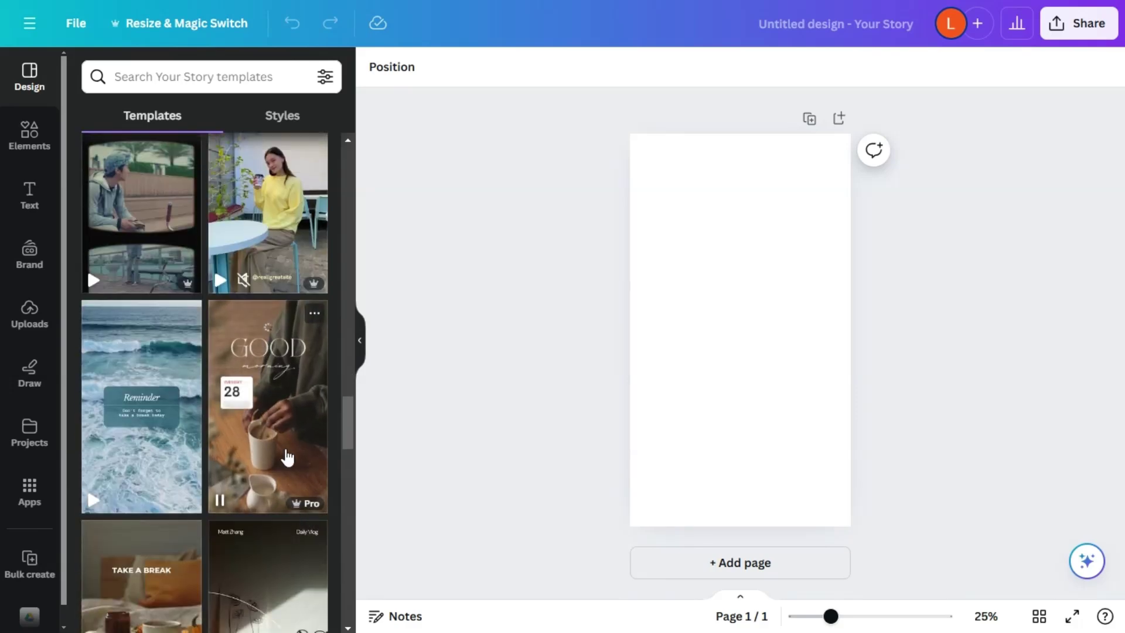
{"action": "scroll", "coordinate": [258, 397], "scroll_direction": "down", "scroll_amount": 5}
{"action": "scroll", "coordinate": [135, 169], "scroll_direction": "up", "scroll_amount": 5}
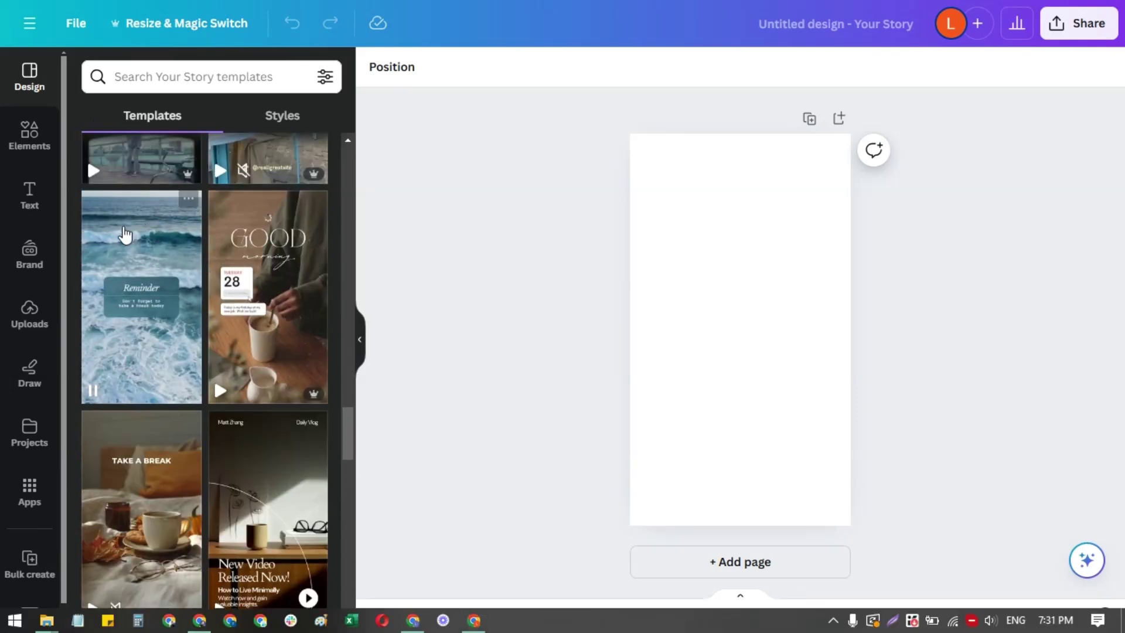
{"action": "left_click", "coordinate": [146, 257]}
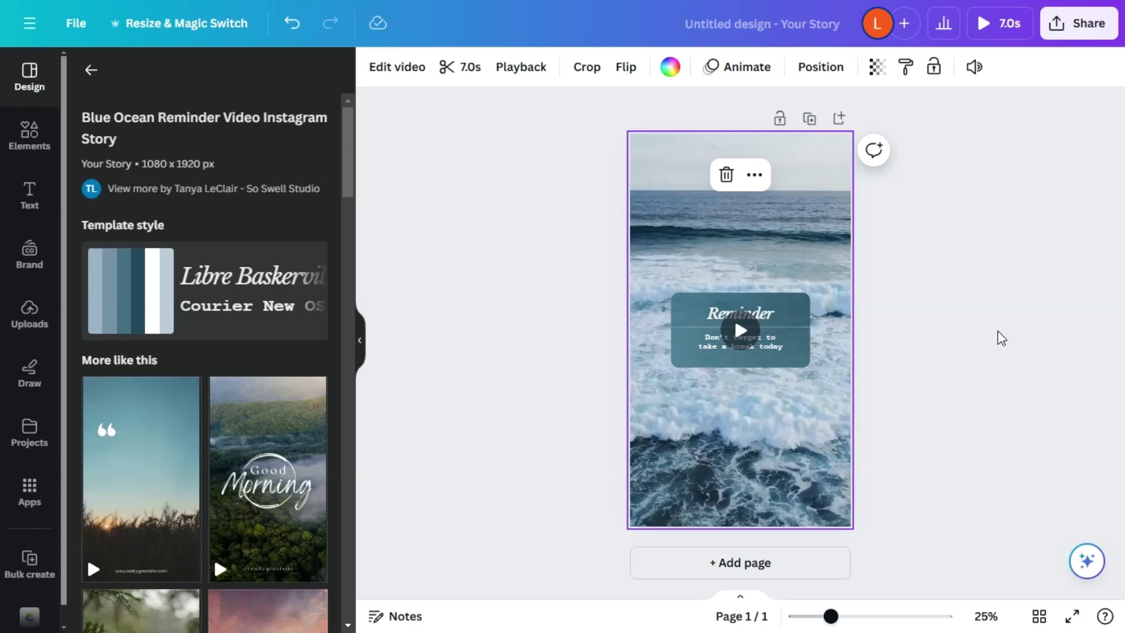
Select the page's ocean background video and search the video elements for "calm ocean"
{"action": "left_click", "coordinate": [773, 314]}
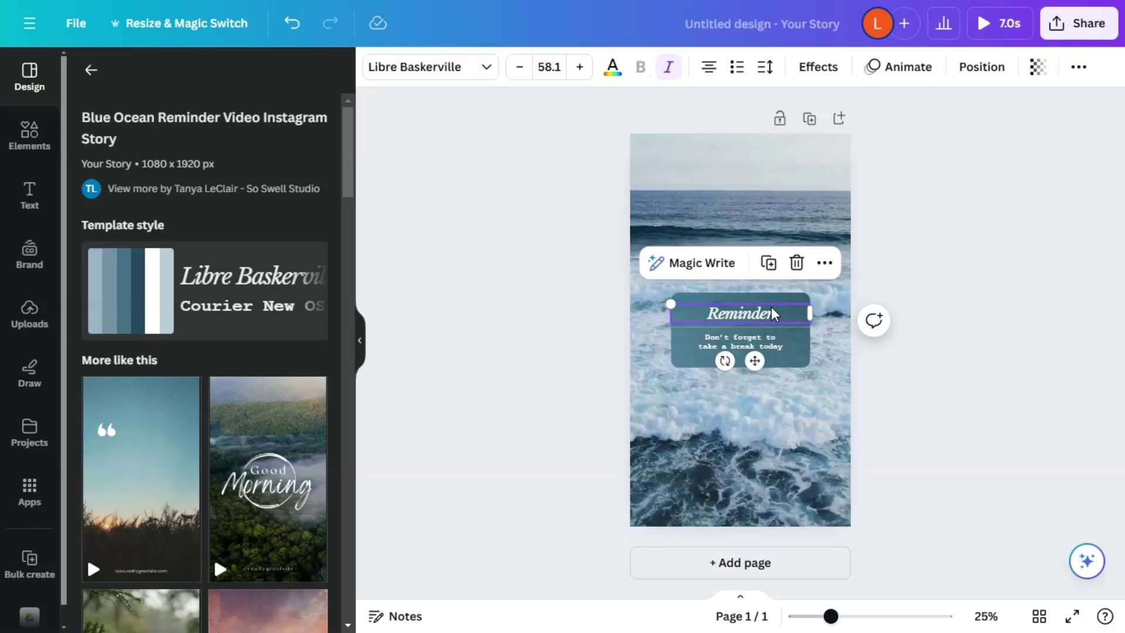
{"action": "left_click", "coordinate": [687, 196]}
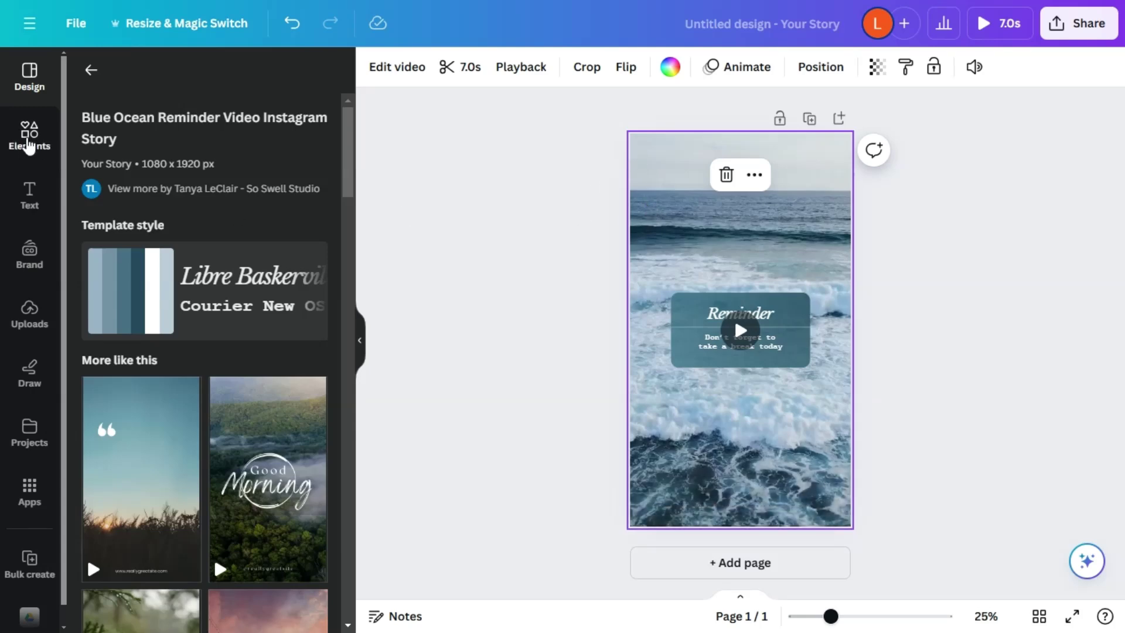
{"action": "left_click", "coordinate": [29, 138]}
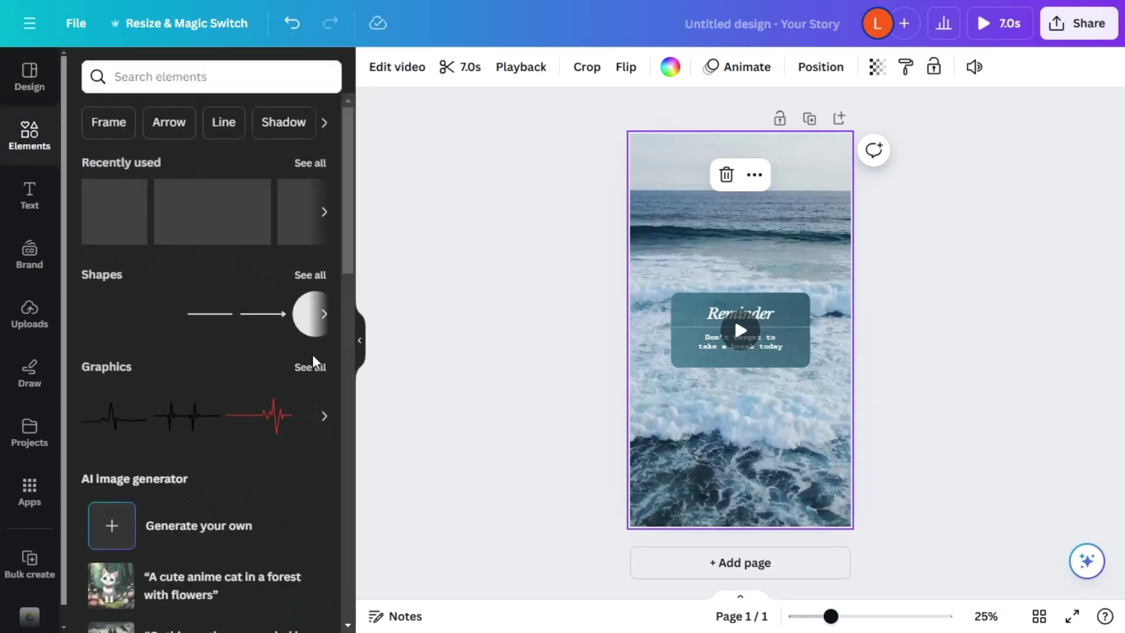
{"action": "scroll", "coordinate": [277, 405], "scroll_direction": "down", "scroll_amount": 10}
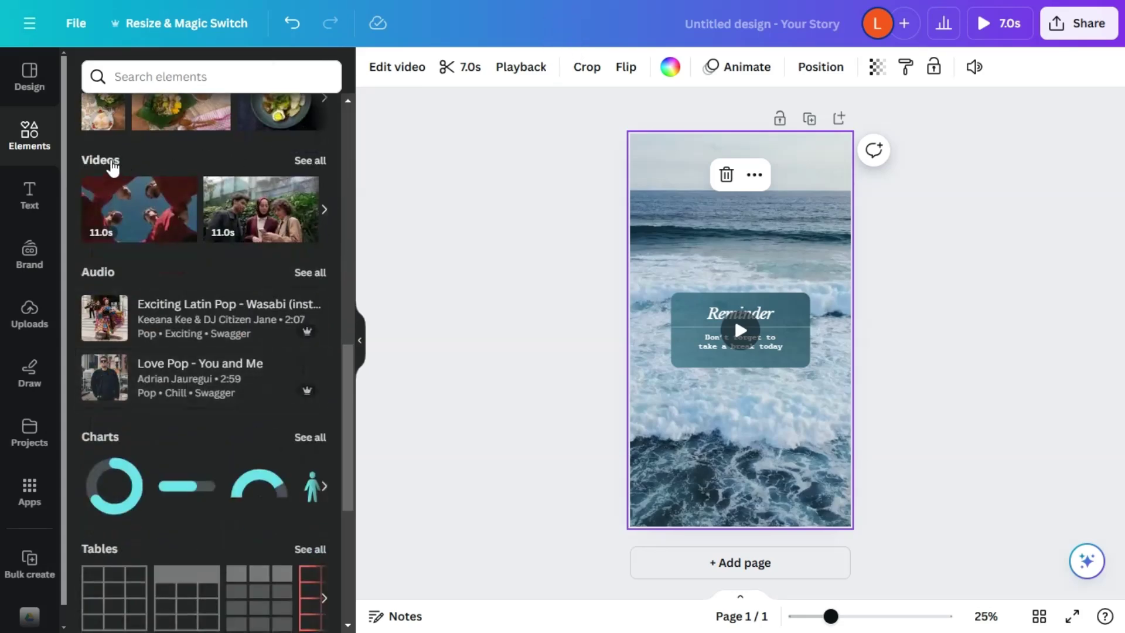
{"action": "left_click", "coordinate": [109, 165]}
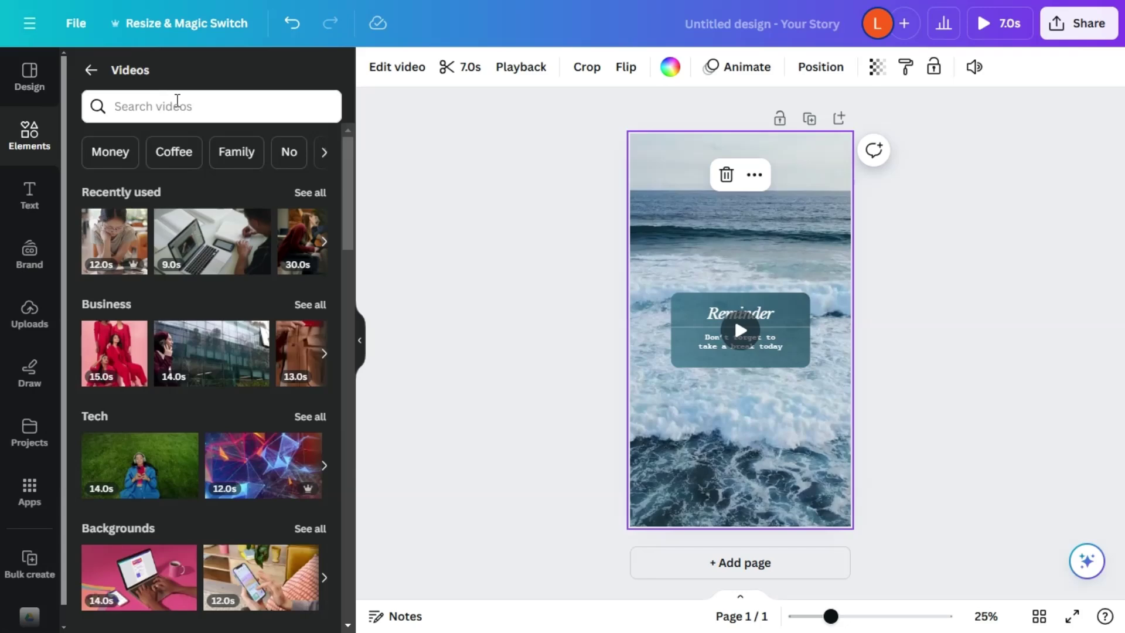
{"action": "left_click", "coordinate": [196, 98]}
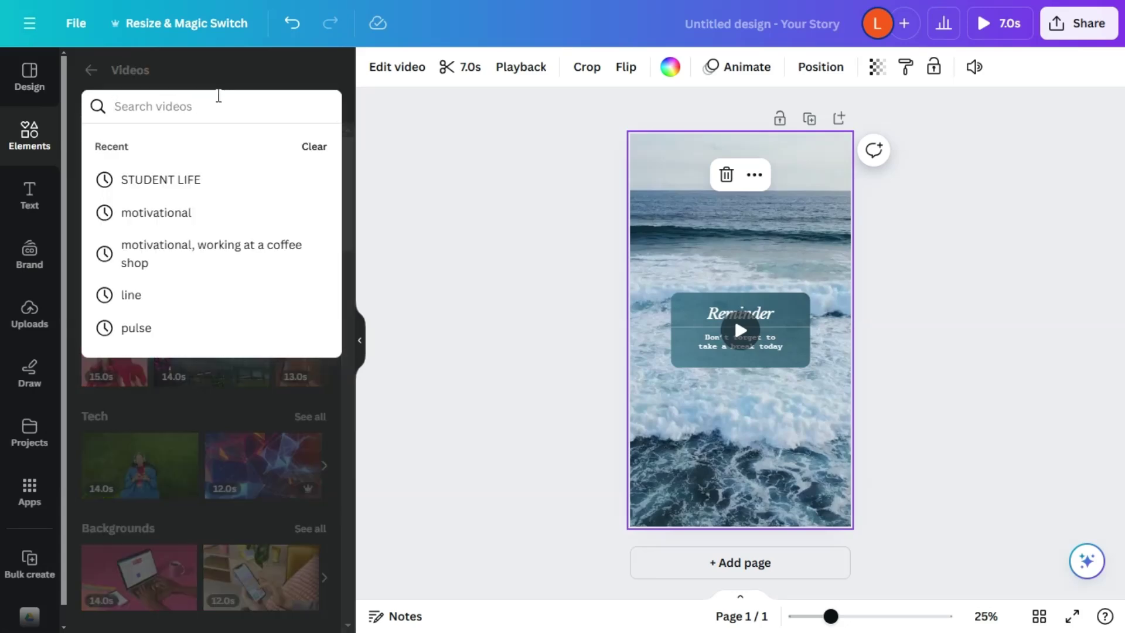
{"action": "type", "text": "calm ocean"}
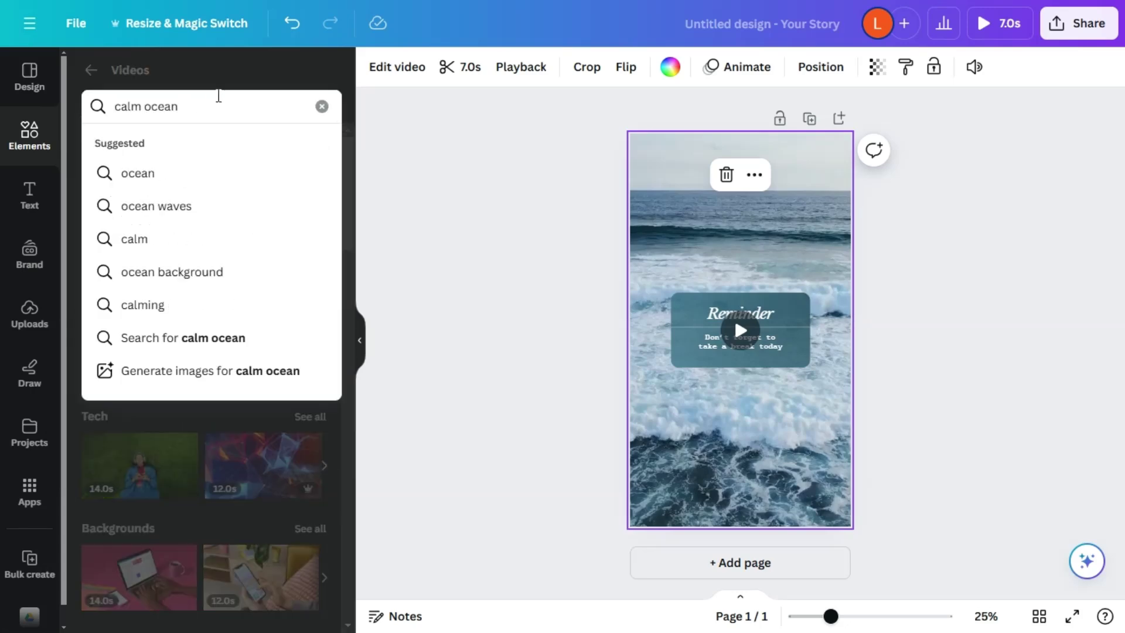
{"action": "key", "text": "Return"}
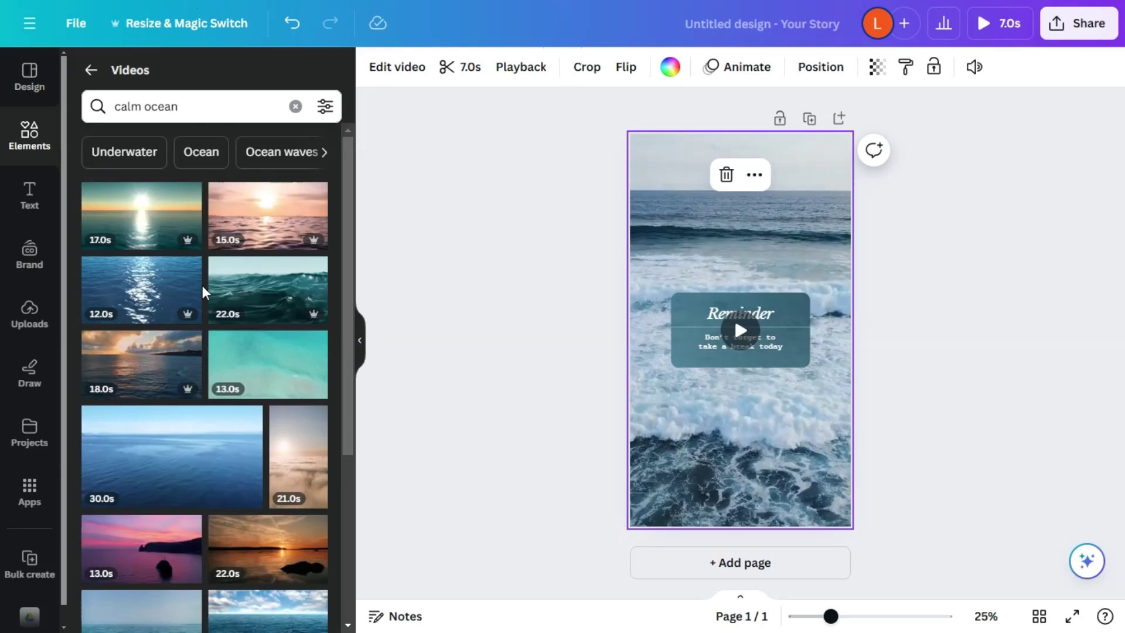
Replace the page's background video with the free 22-second orange sunset clip of calm water and a dark rock
{"action": "scroll", "coordinate": [273, 474], "scroll_direction": "down", "scroll_amount": 5}
{"action": "scroll", "coordinate": [294, 469], "scroll_direction": "up", "scroll_amount": 2}
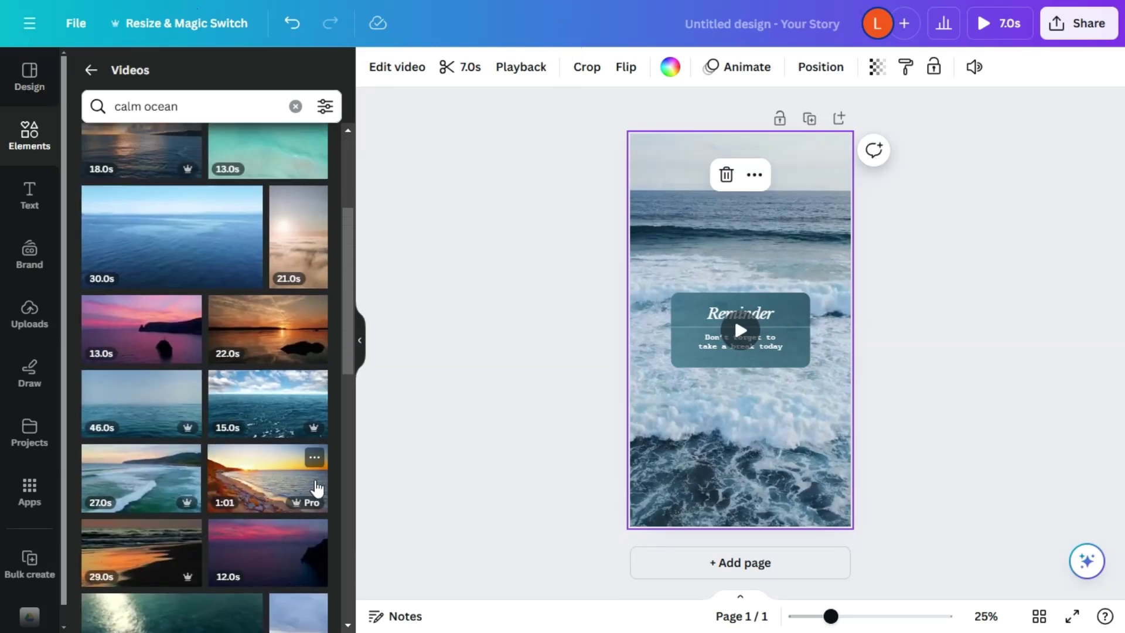
{"action": "scroll", "coordinate": [269, 425], "scroll_direction": "down", "scroll_amount": 4}
{"action": "scroll", "coordinate": [275, 405], "scroll_direction": "up", "scroll_amount": 2}
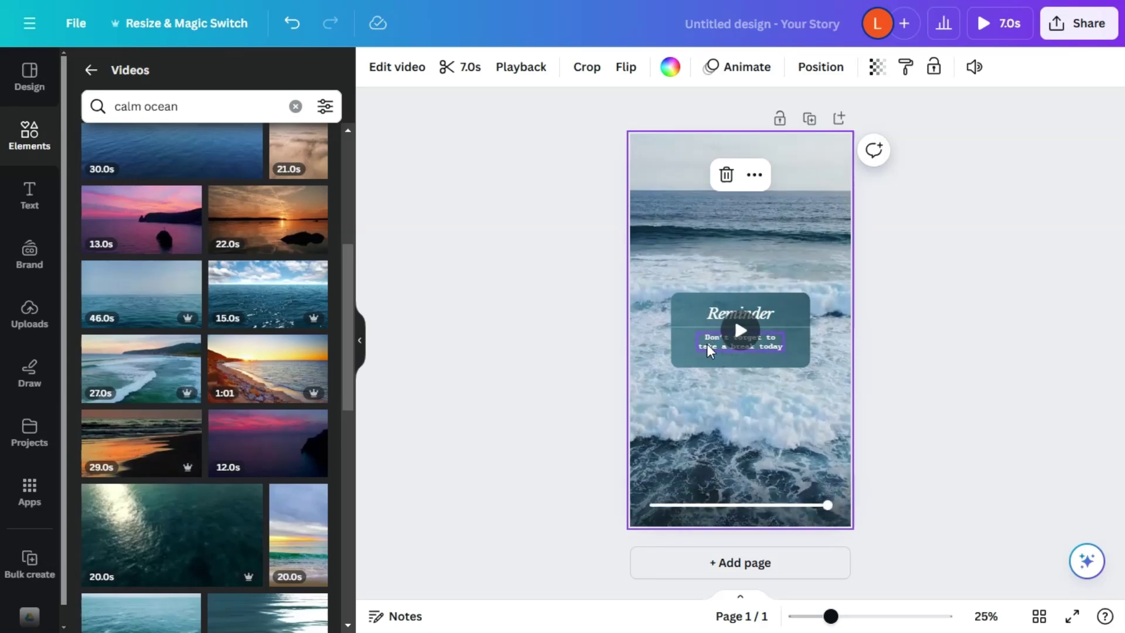
{"action": "left_click_drag", "start_coordinate": [276, 213], "coordinate": [646, 236]}
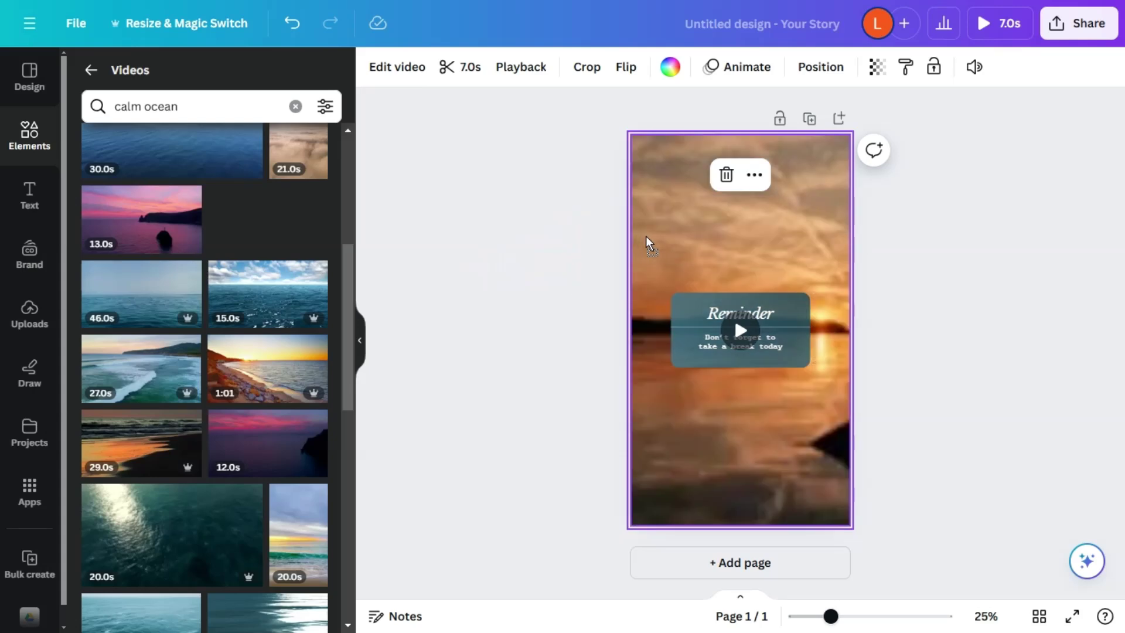
Reposition the sunset background video's crop to centre the sun horizontally on the page
{"action": "double_click", "coordinate": [689, 234]}
{"action": "left_click_drag", "start_coordinate": [686, 231], "coordinate": [593, 233]}
{"action": "left_click", "coordinate": [1068, 274]}
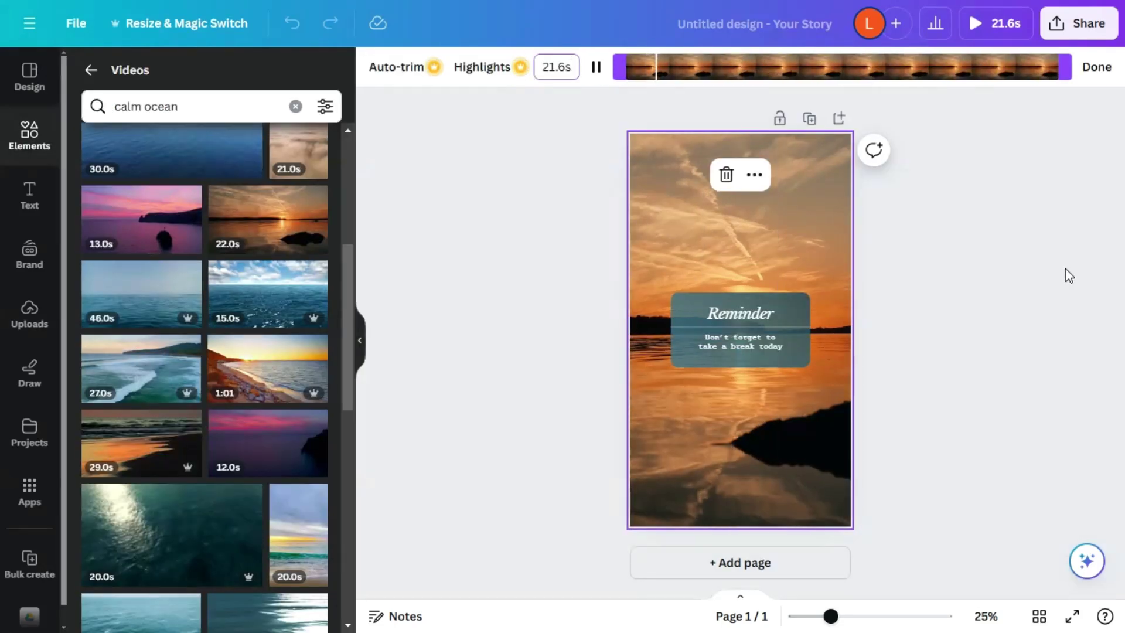
{"action": "double_click", "coordinate": [756, 229]}
{"action": "left_click", "coordinate": [1036, 259]}
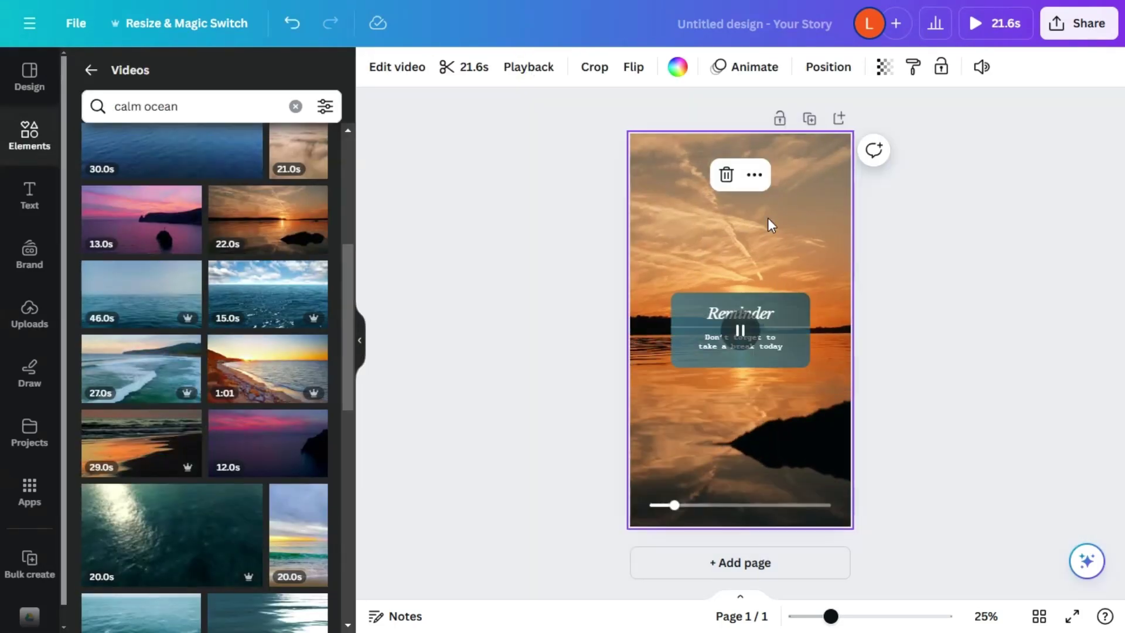
Enlarge the background video within its crop and shift it until the sun sits centred above the Reminder box
{"action": "double_click", "coordinate": [678, 244]}
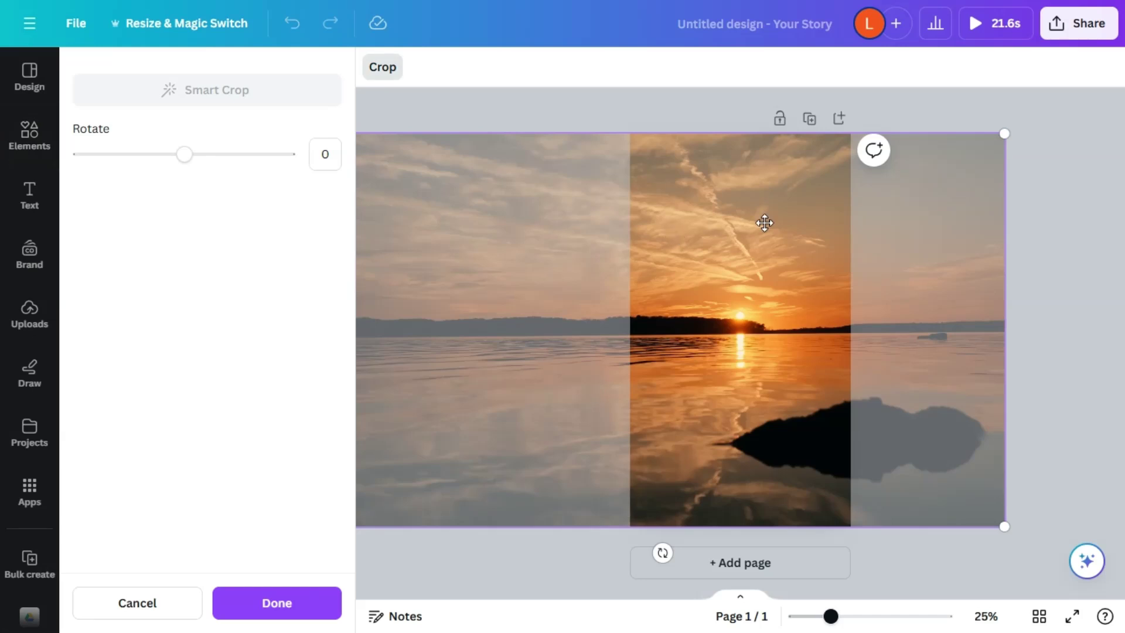
{"action": "left_click_drag", "start_coordinate": [1004, 137], "coordinate": [1122, 53]}
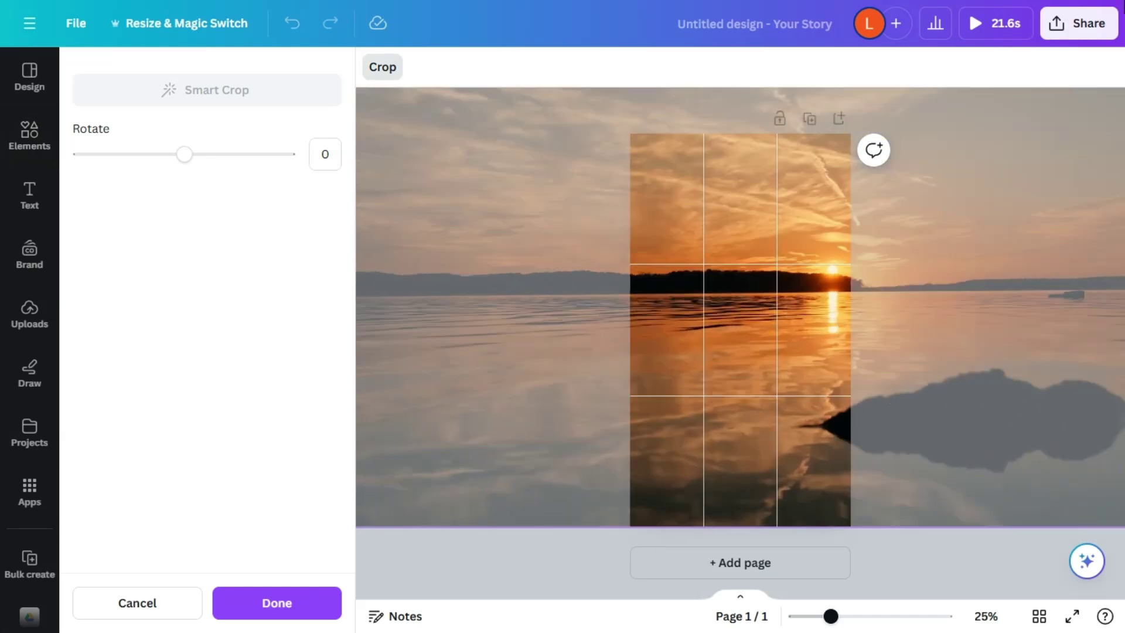
{"action": "left_click_drag", "start_coordinate": [820, 252], "coordinate": [733, 230]}
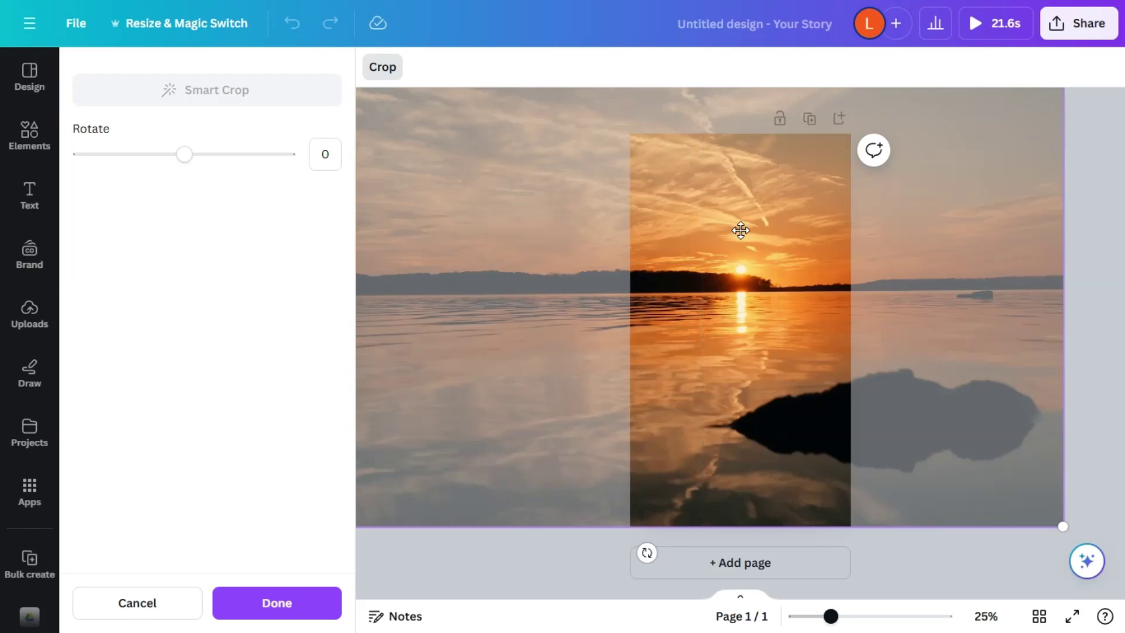
{"action": "left_click", "coordinate": [1092, 293]}
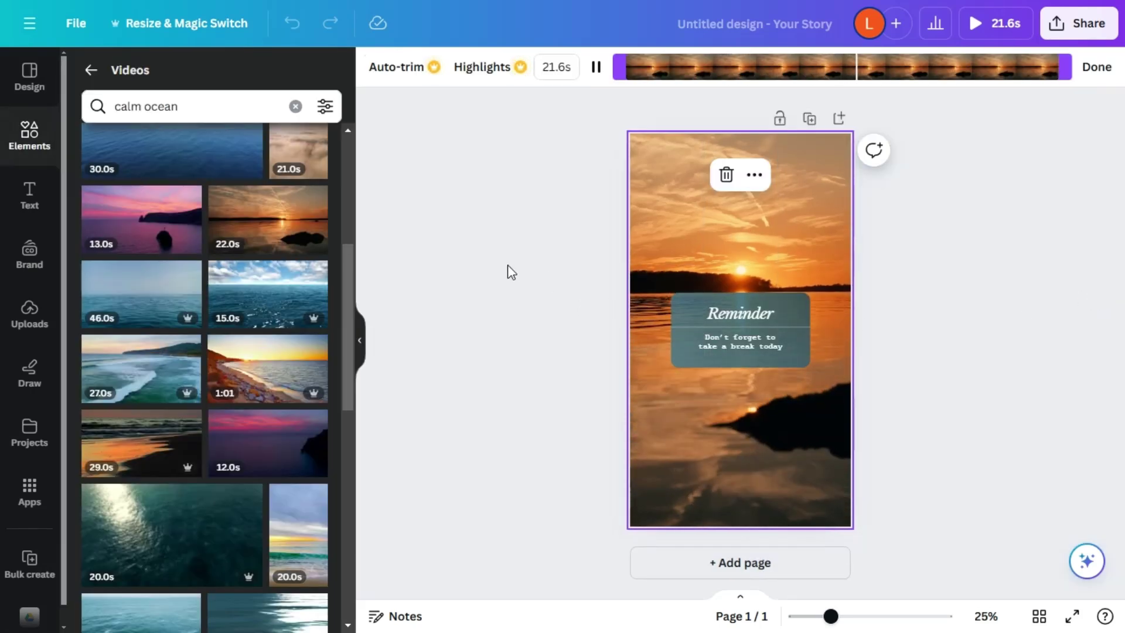
Move the Reminder box together with its heading and text slightly down, just below the horizon
{"action": "left_click_drag", "start_coordinate": [510, 264], "coordinate": [953, 397]}
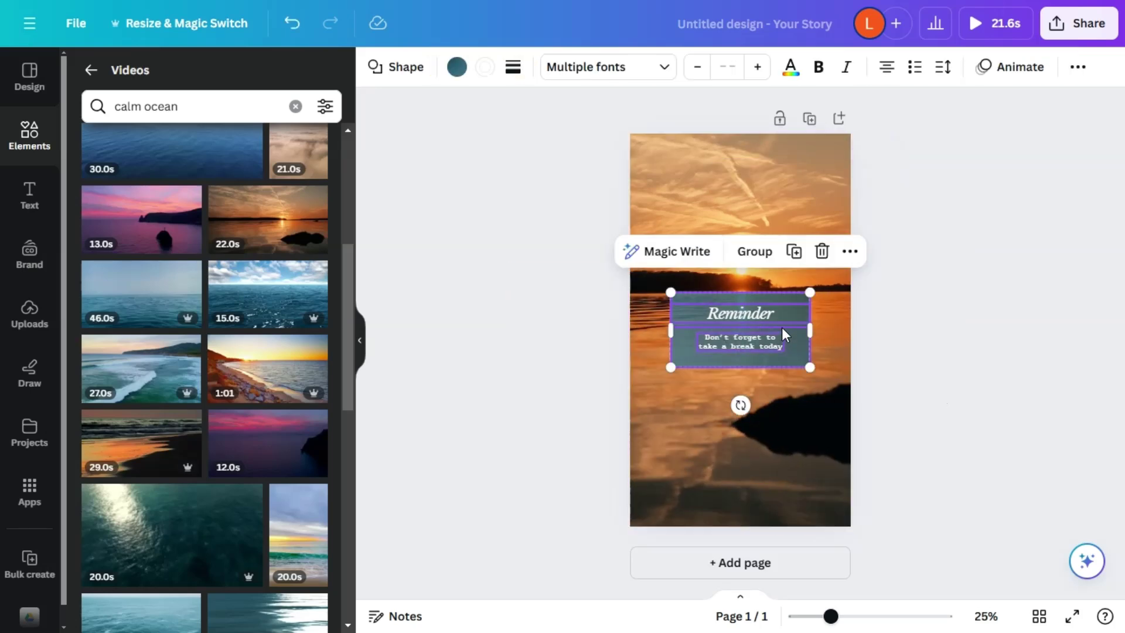
{"action": "left_click_drag", "start_coordinate": [790, 311], "coordinate": [792, 327]}
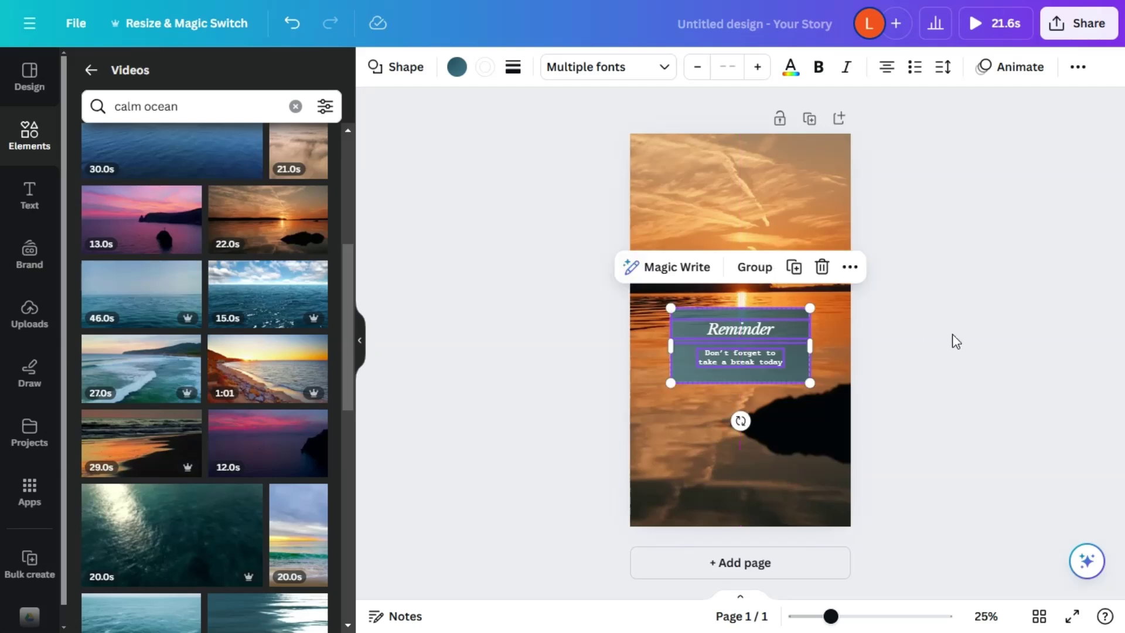
{"action": "left_click", "coordinate": [950, 344]}
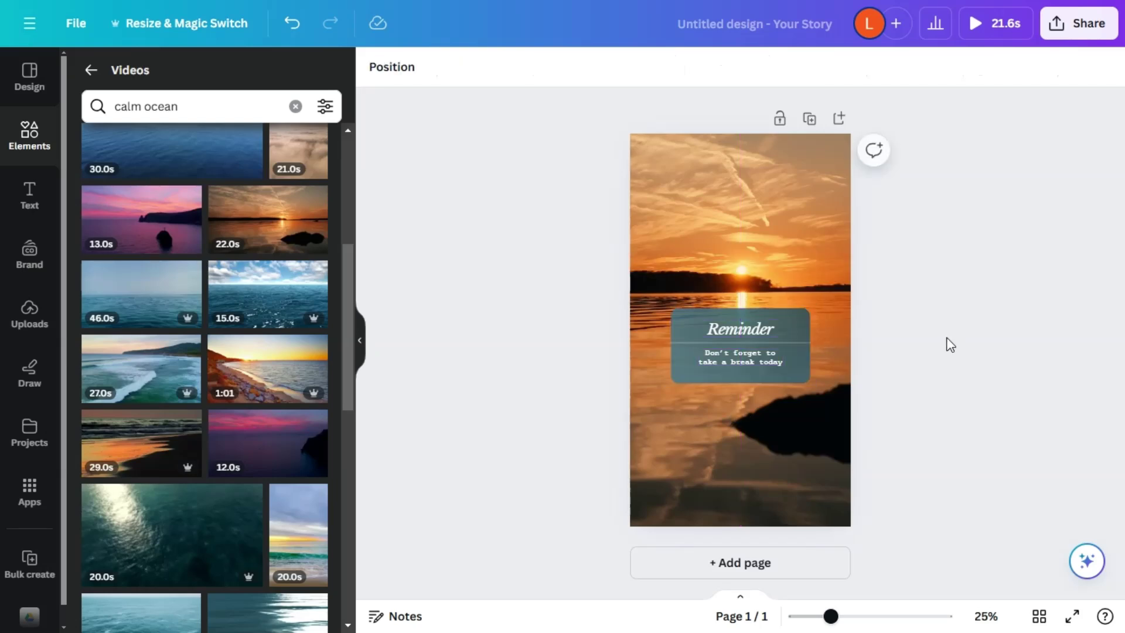
Switch the Reminder box's fill from a gradient to a solid colour
{"action": "left_click", "coordinate": [803, 320]}
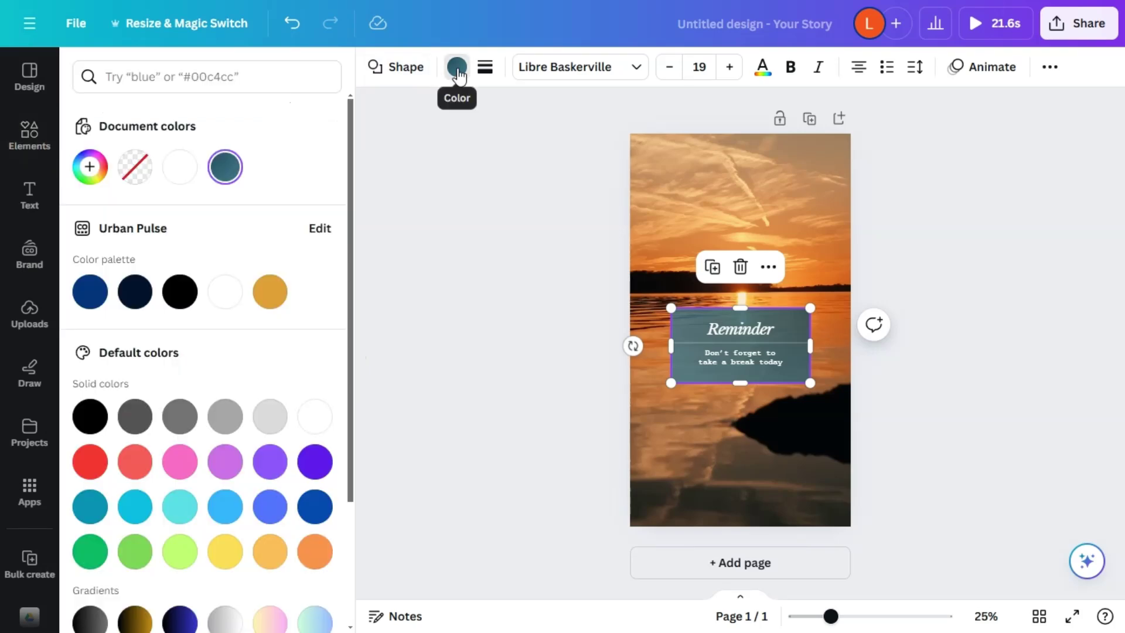
{"action": "scroll", "coordinate": [300, 419], "scroll_direction": "down", "scroll_amount": 3}
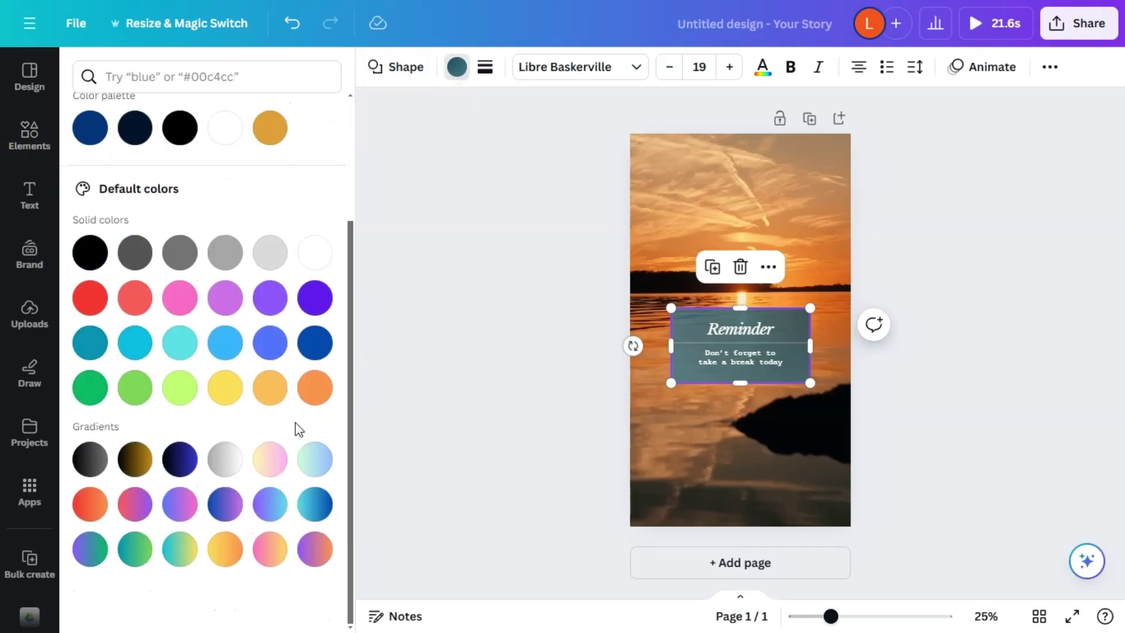
{"action": "scroll", "coordinate": [293, 258], "scroll_direction": "up", "scroll_amount": 2}
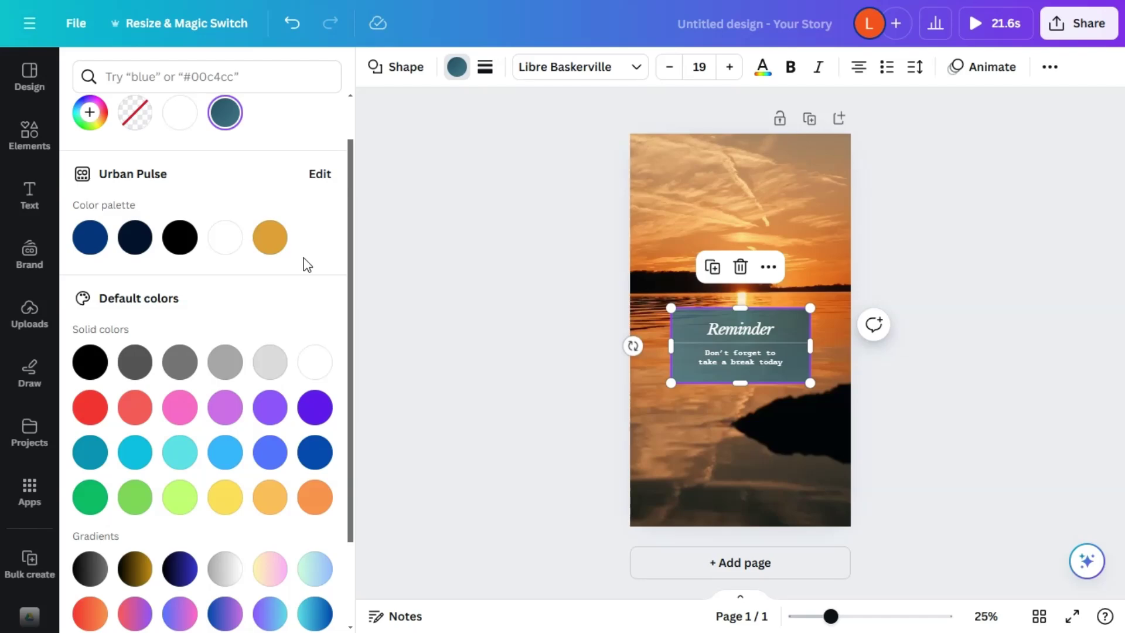
{"action": "scroll", "coordinate": [300, 433], "scroll_direction": "down", "scroll_amount": 2}
{"action": "scroll", "coordinate": [306, 294], "scroll_direction": "up", "scroll_amount": 3}
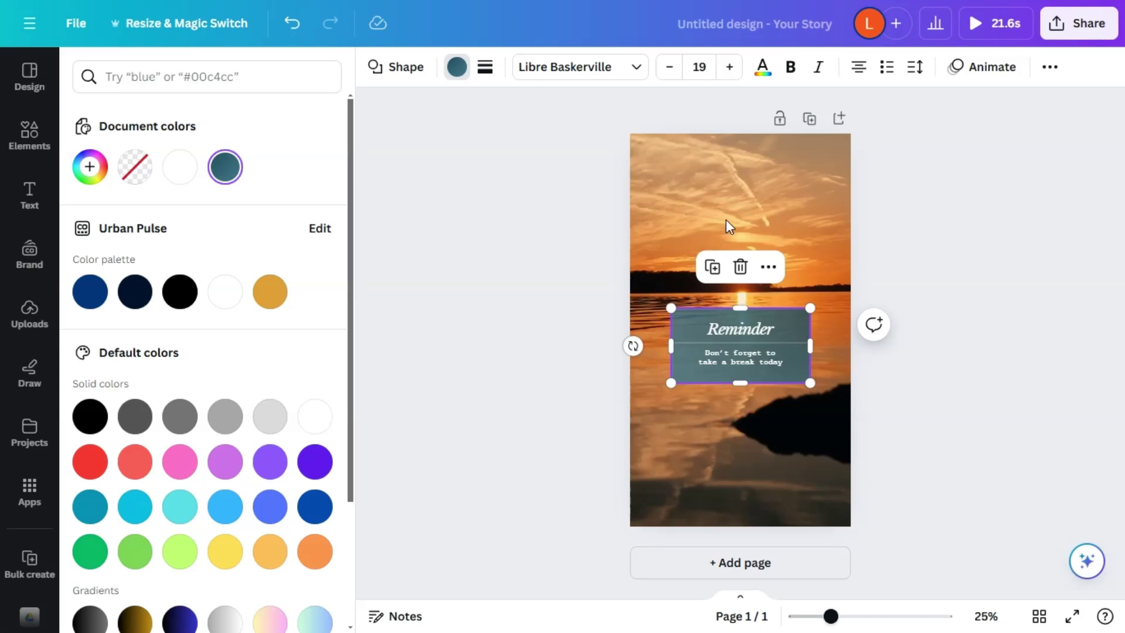
{"action": "left_click", "coordinate": [89, 173]}
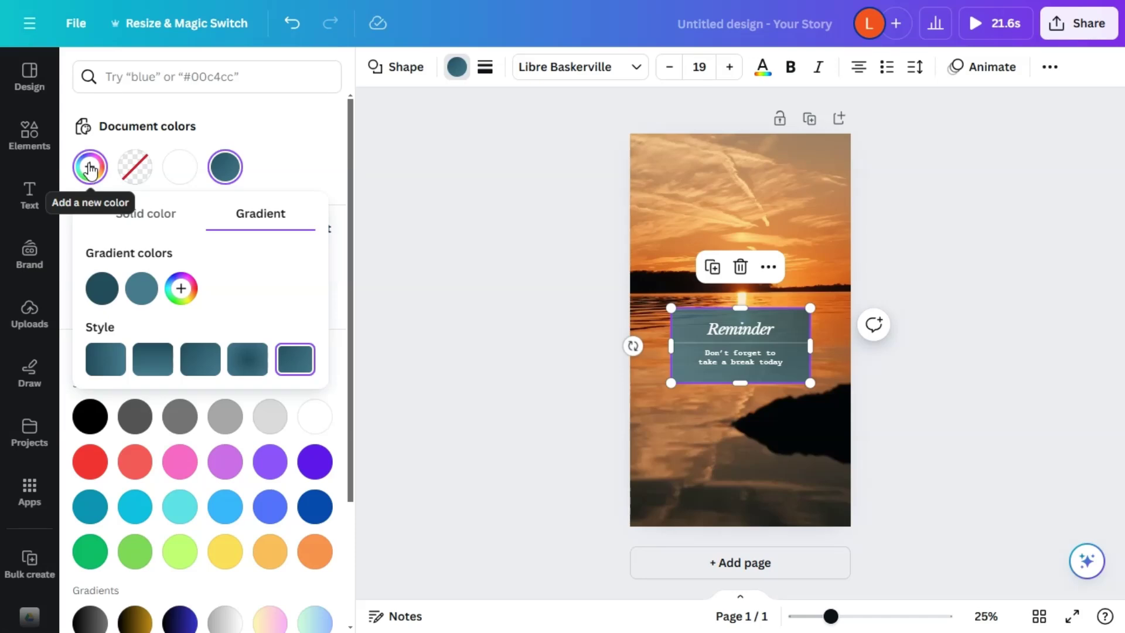
{"action": "left_click", "coordinate": [176, 217]}
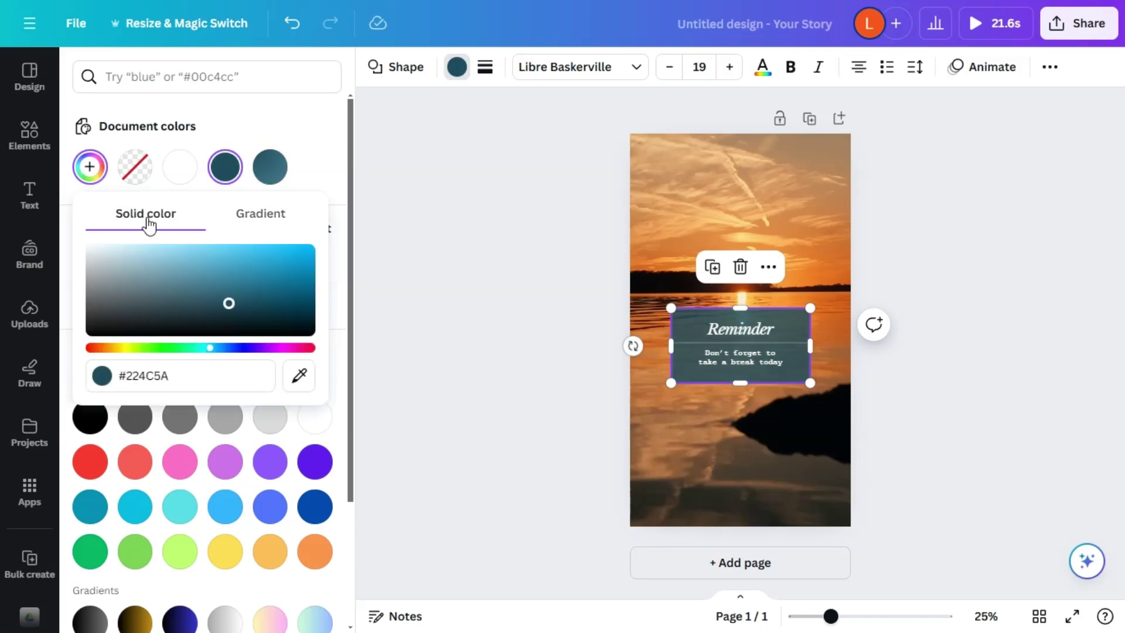
Try the sun's sampled pale yellow #FFECC1 as the Reminder box's fill, and replace it with dark brown #534133 sampled from the water
{"action": "left_click", "coordinate": [299, 386]}
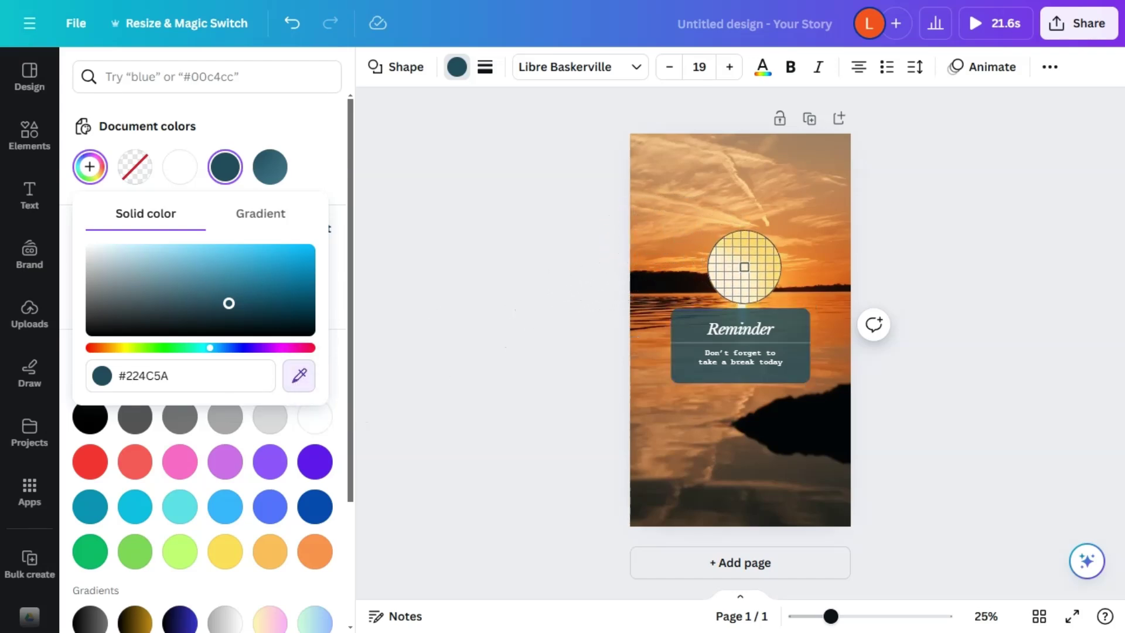
{"action": "left_click", "coordinate": [747, 274]}
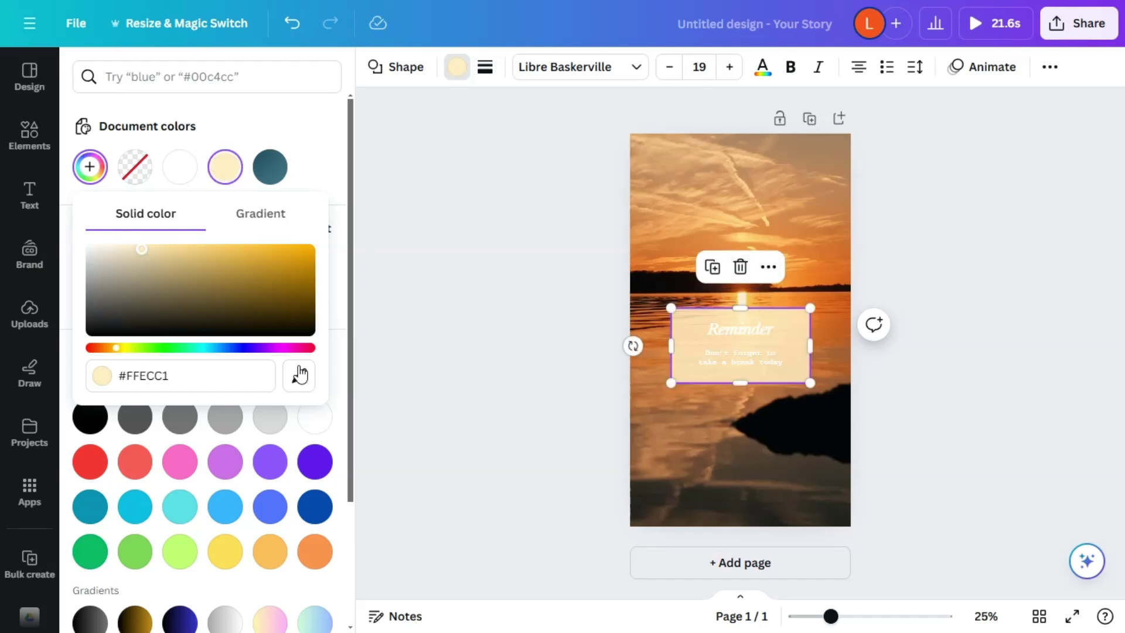
{"action": "left_click", "coordinate": [299, 388]}
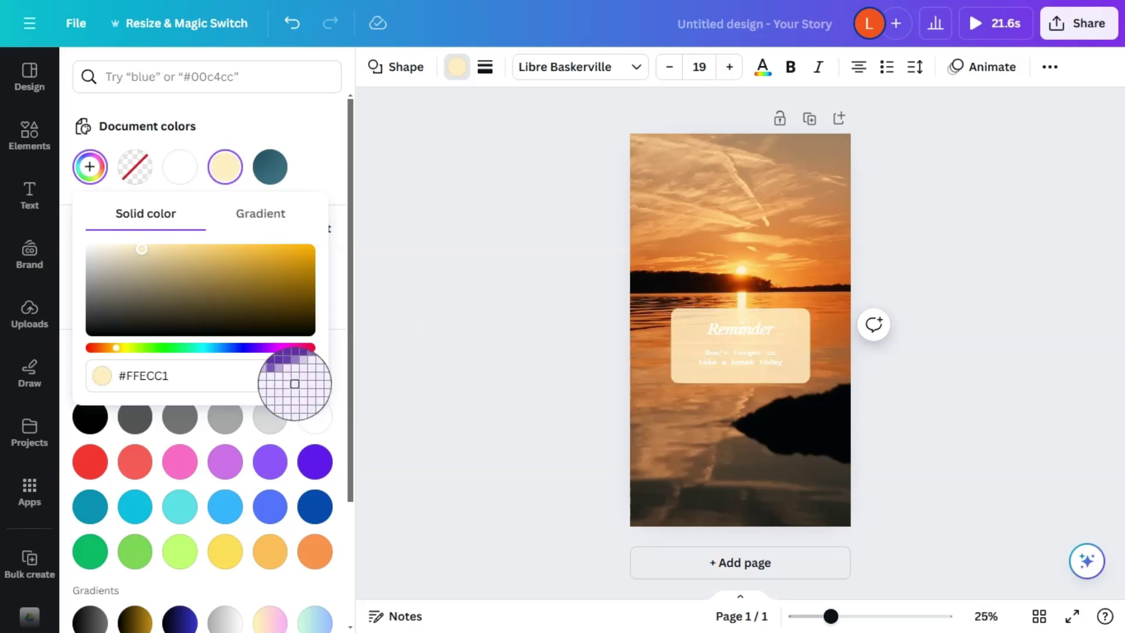
{"action": "left_click", "coordinate": [736, 453]}
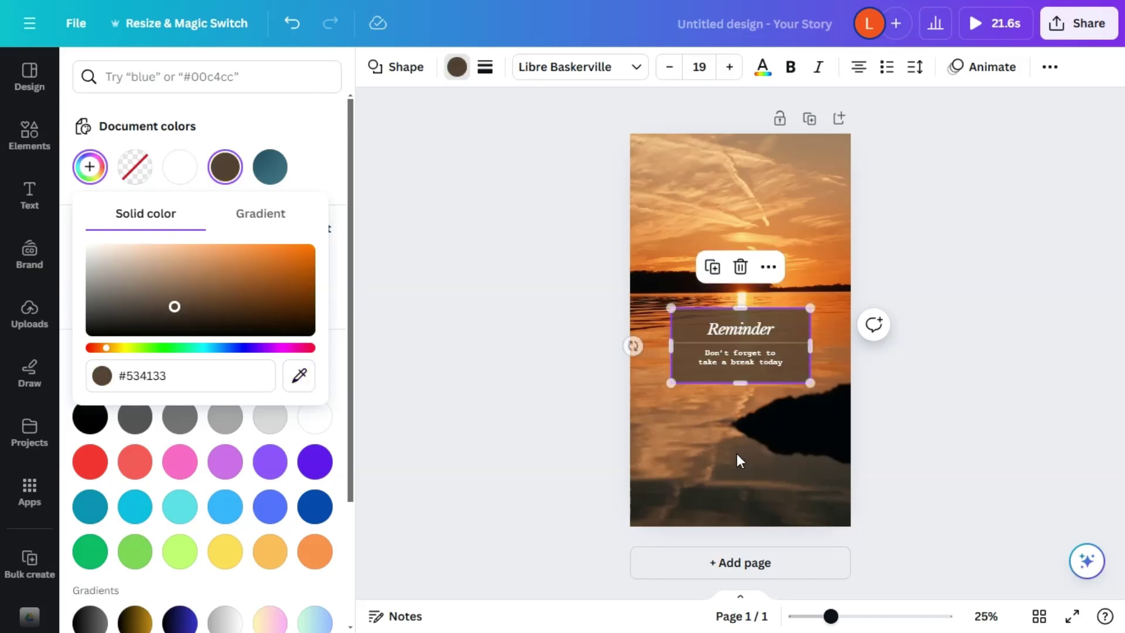
{"action": "left_click", "coordinate": [974, 246]}
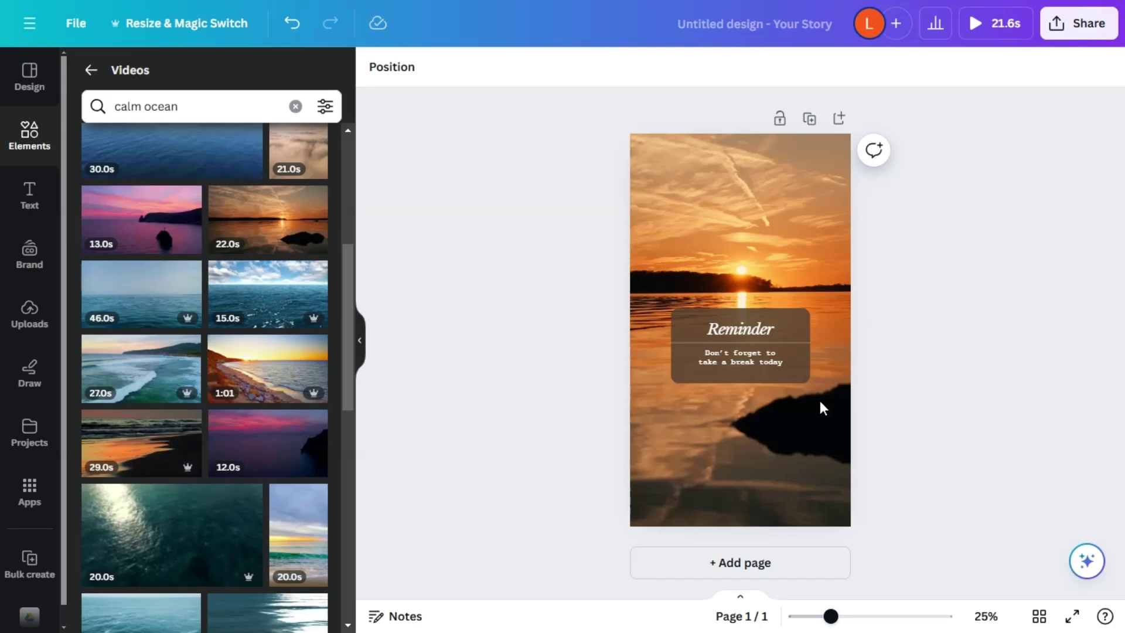
{"action": "left_click", "coordinate": [750, 333]}
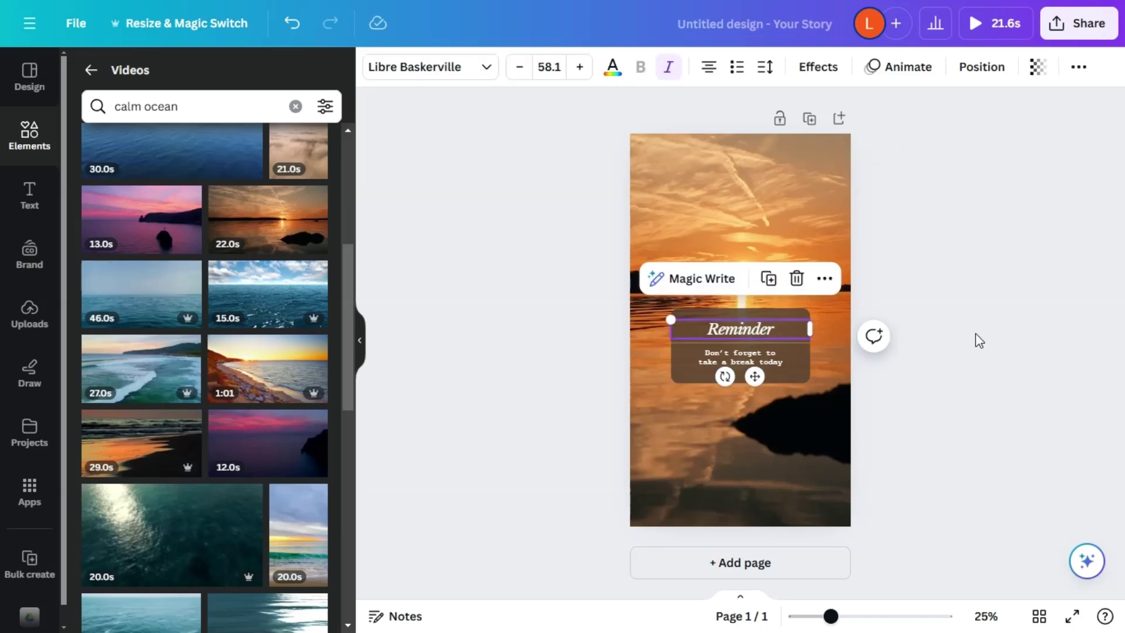
{"action": "left_click", "coordinate": [977, 336]}
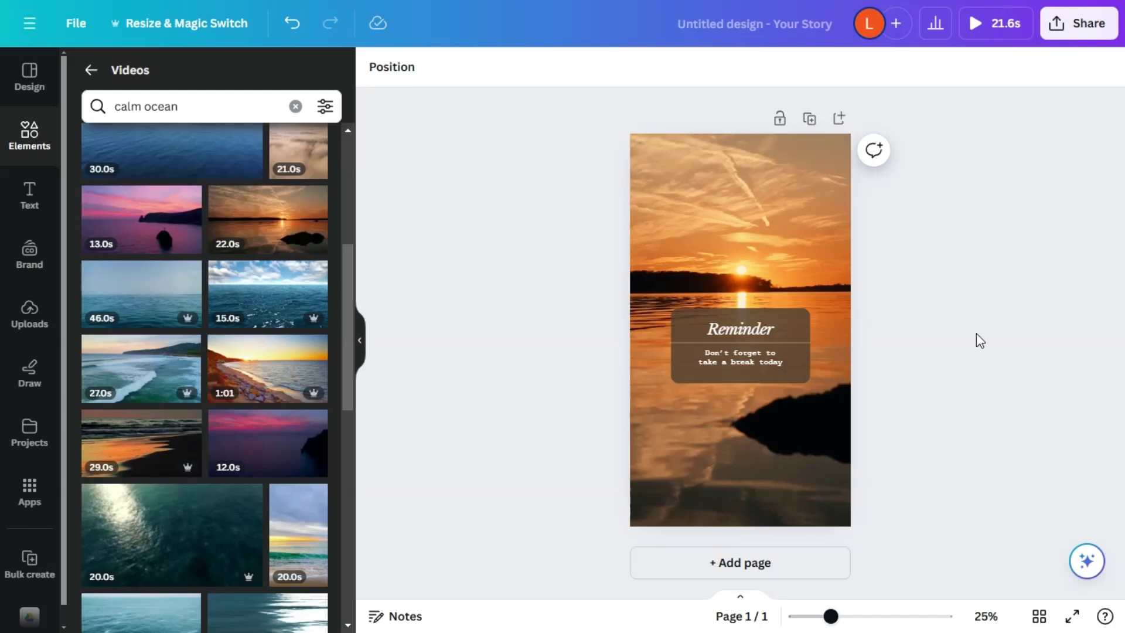
Browse the sticker elements and add the purple morphing blob from the Shape stickers to the page
{"action": "left_click", "coordinate": [30, 143]}
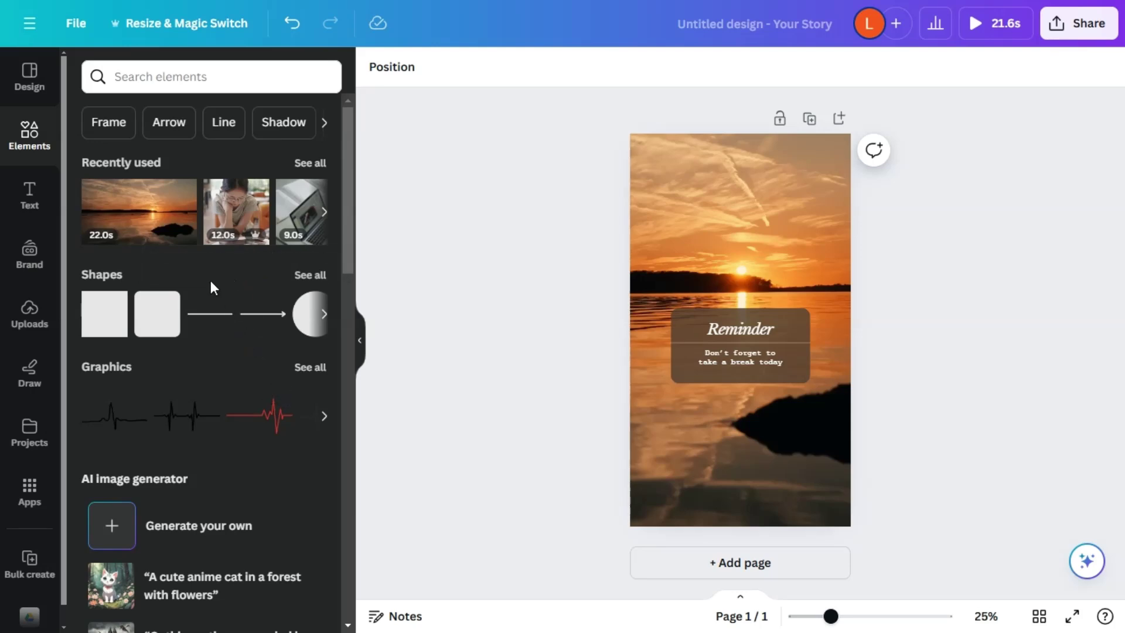
{"action": "scroll", "coordinate": [213, 281], "scroll_direction": "down", "scroll_amount": 7}
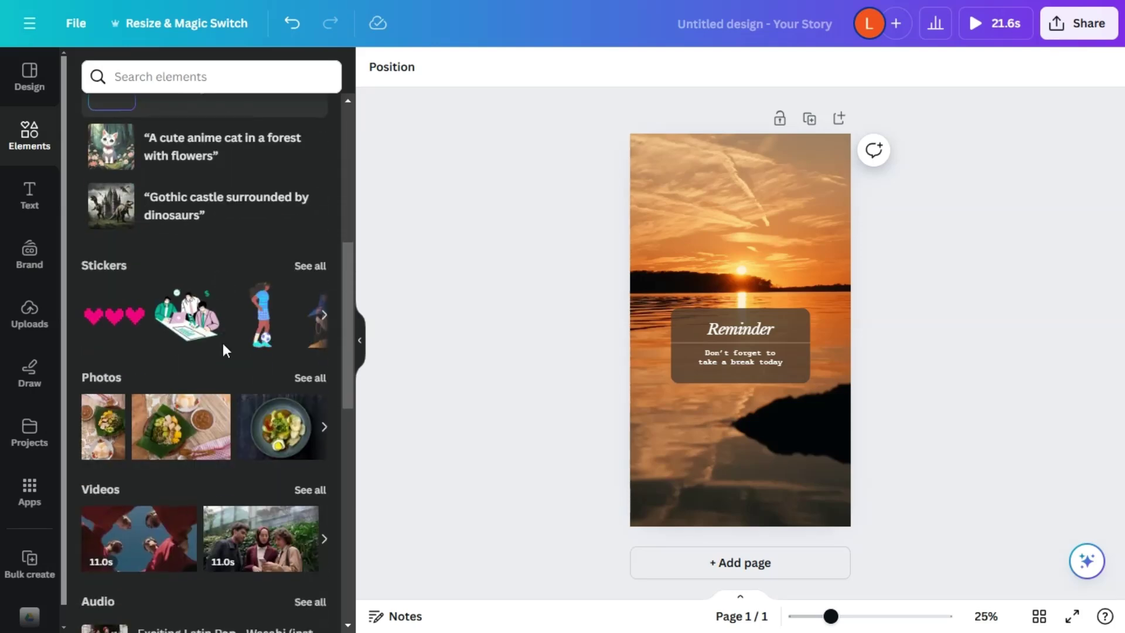
{"action": "scroll", "coordinate": [229, 378], "scroll_direction": "up", "scroll_amount": 2}
{"action": "left_click", "coordinate": [311, 378]}
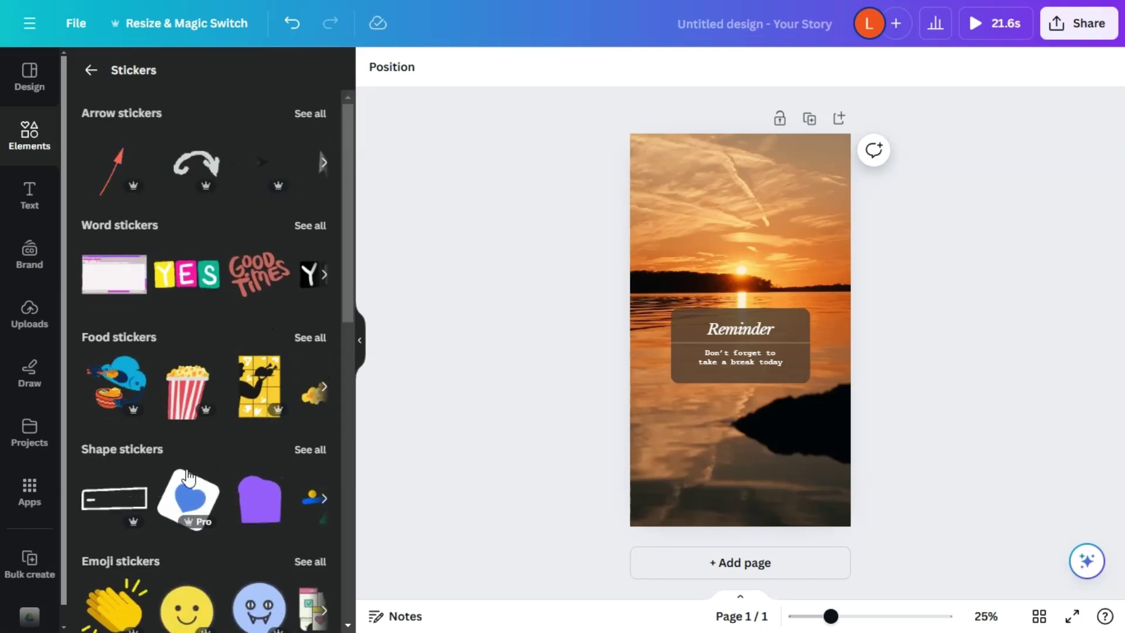
{"action": "scroll", "coordinate": [281, 492], "scroll_direction": "down", "scroll_amount": 4}
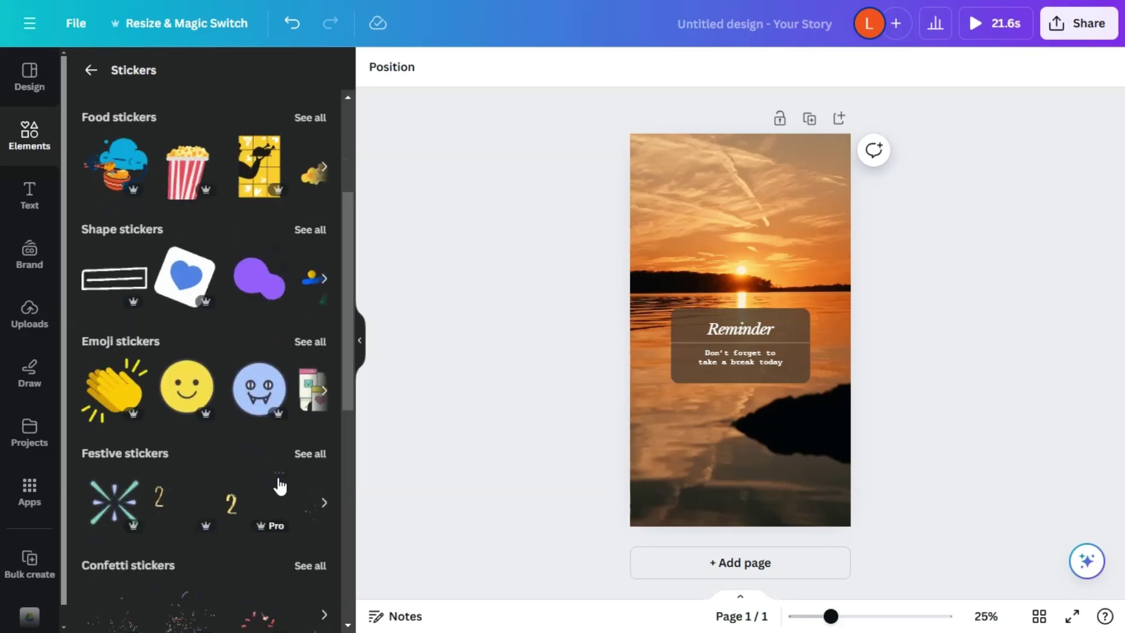
{"action": "scroll", "coordinate": [316, 501], "scroll_direction": "down", "scroll_amount": 6}
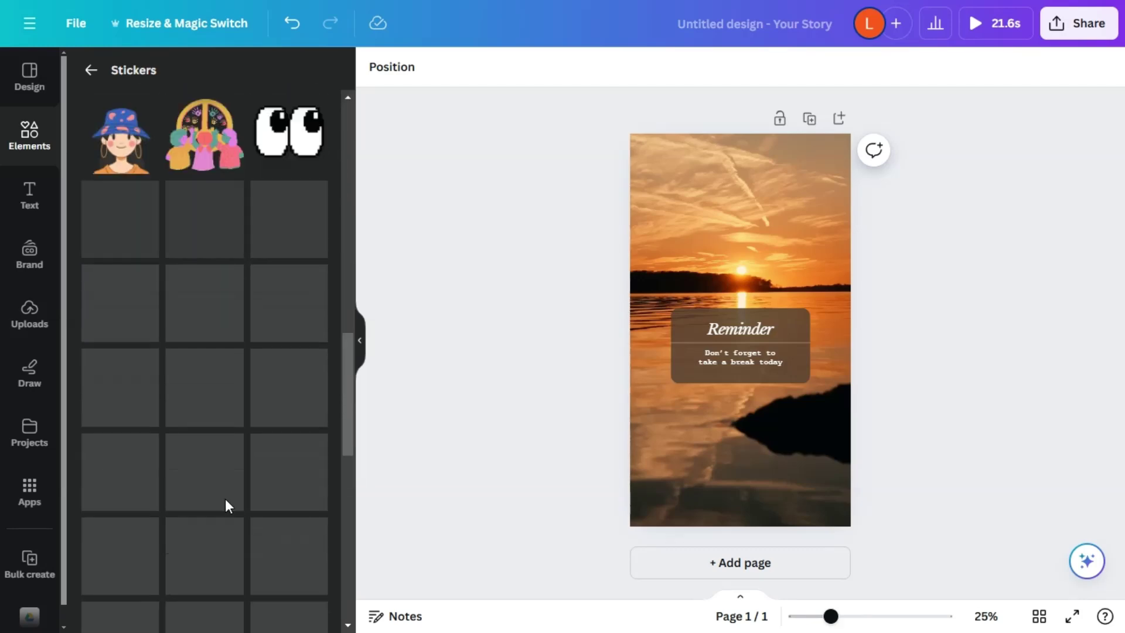
{"action": "scroll", "coordinate": [254, 494], "scroll_direction": "up", "scroll_amount": 8}
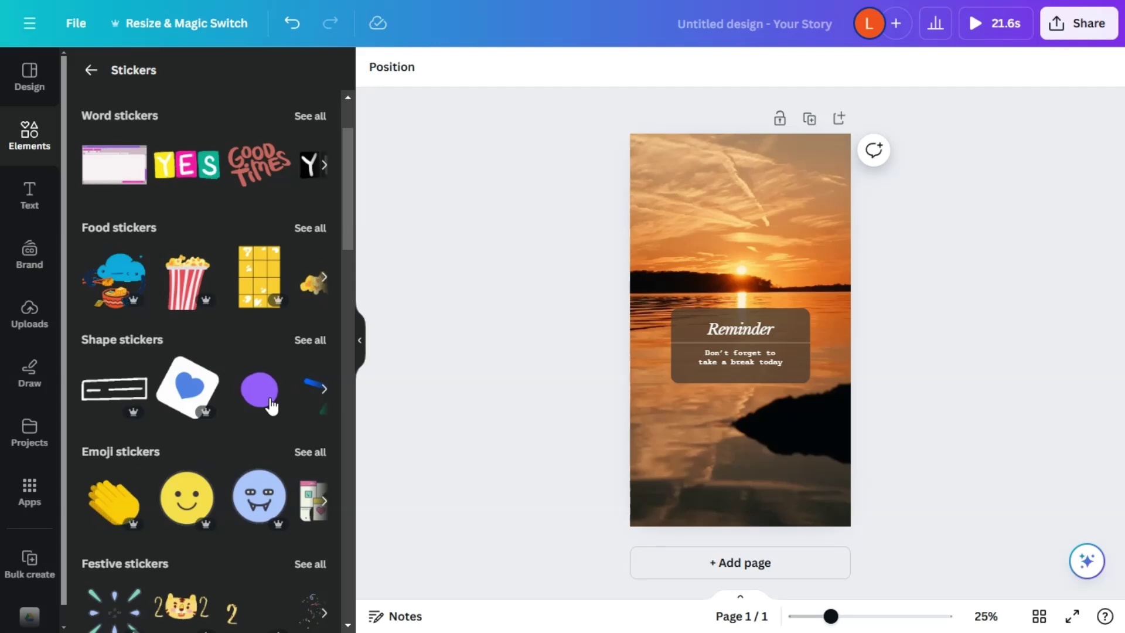
{"action": "left_click", "coordinate": [252, 403]}
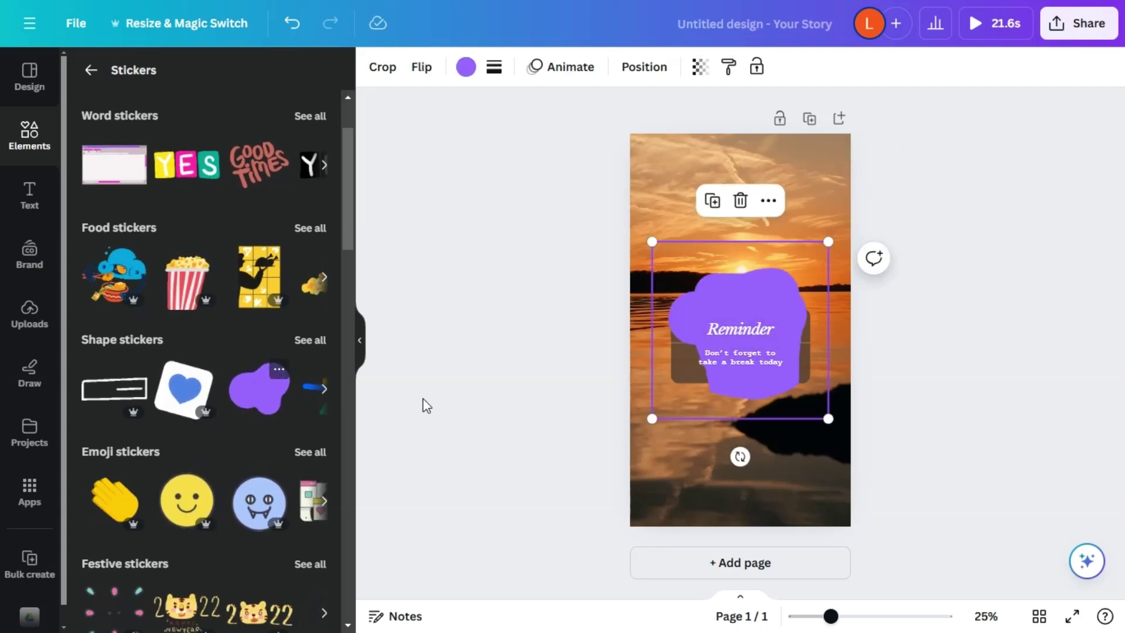
Recolour the blob sticker with the dark brown document colour and move it to the page's upper-right corner
{"action": "left_click", "coordinate": [466, 66]}
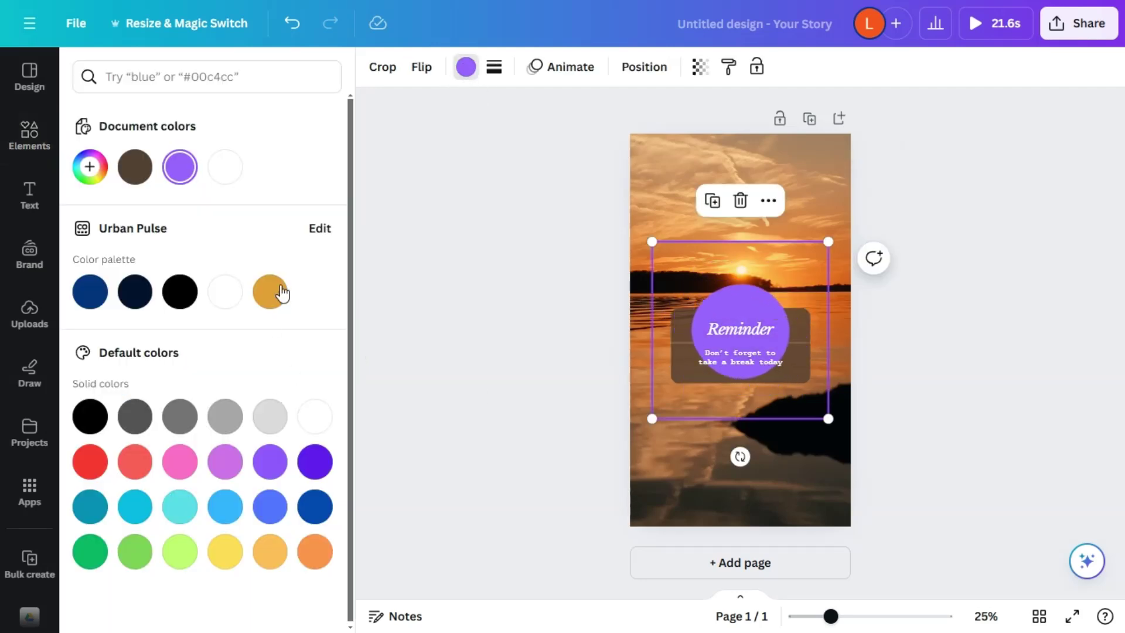
{"action": "left_click", "coordinate": [134, 170]}
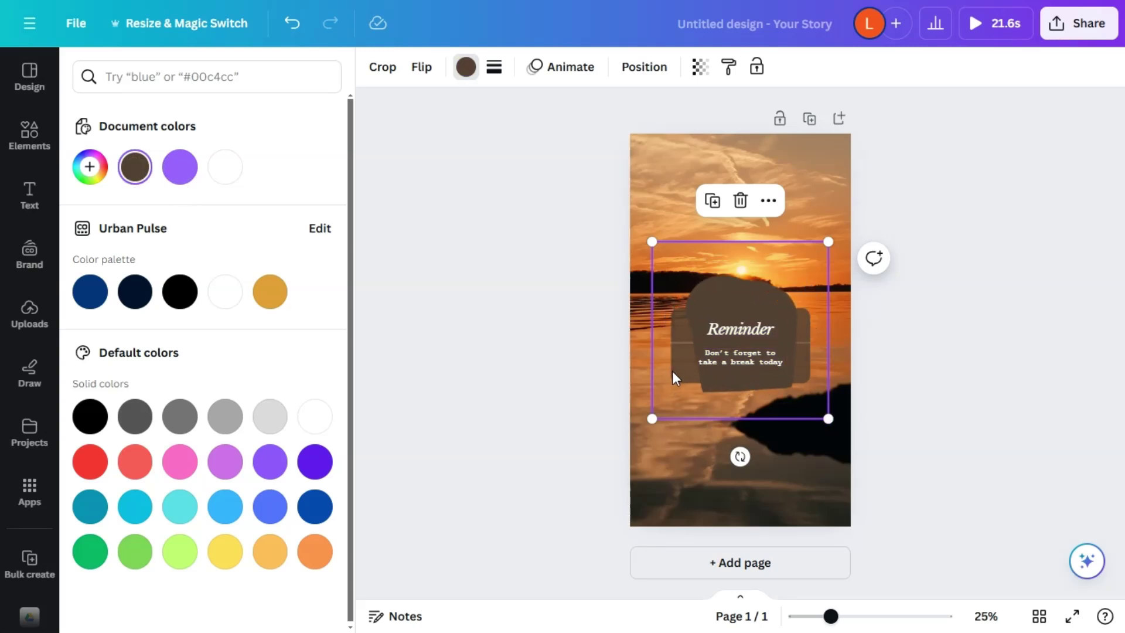
{"action": "left_click_drag", "start_coordinate": [762, 273], "coordinate": [838, 147]}
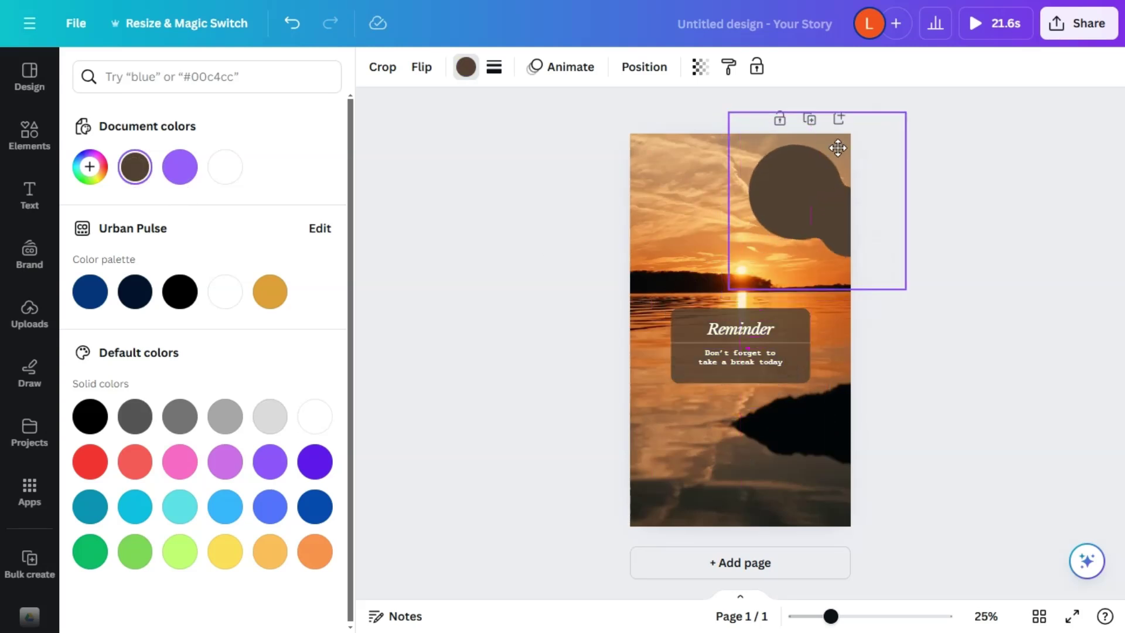
Delete the box behind the Reminder text, and move the brown blob sticker down behind the heading and subtext
{"action": "left_click", "coordinate": [678, 315]}
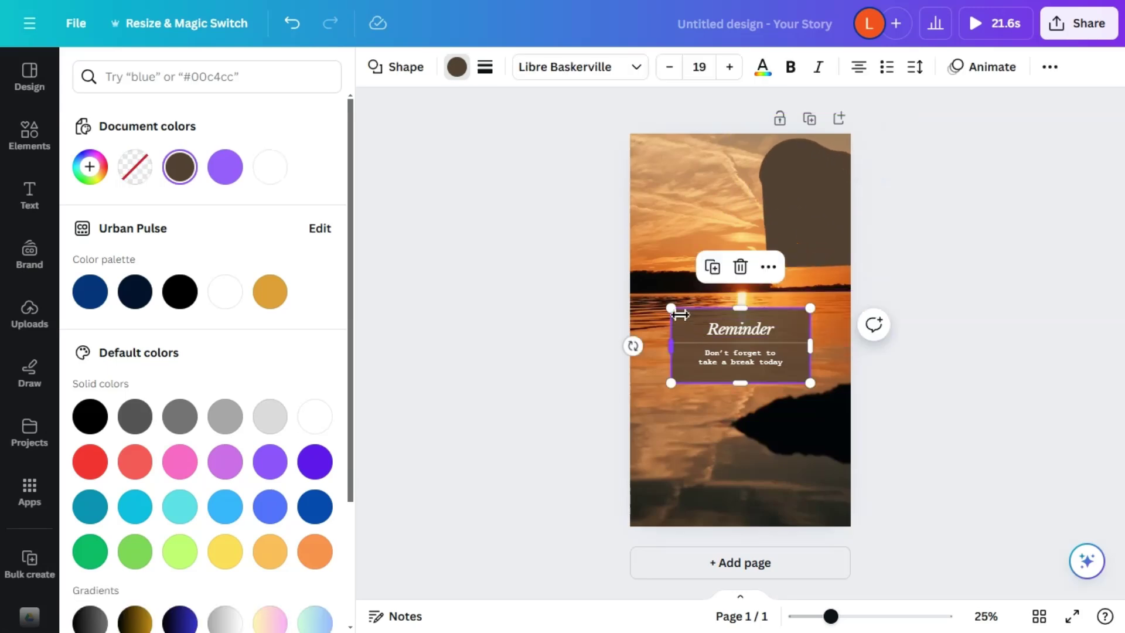
{"action": "left_click", "coordinate": [741, 268]}
{"action": "left_click_drag", "start_coordinate": [807, 239], "coordinate": [730, 384]}
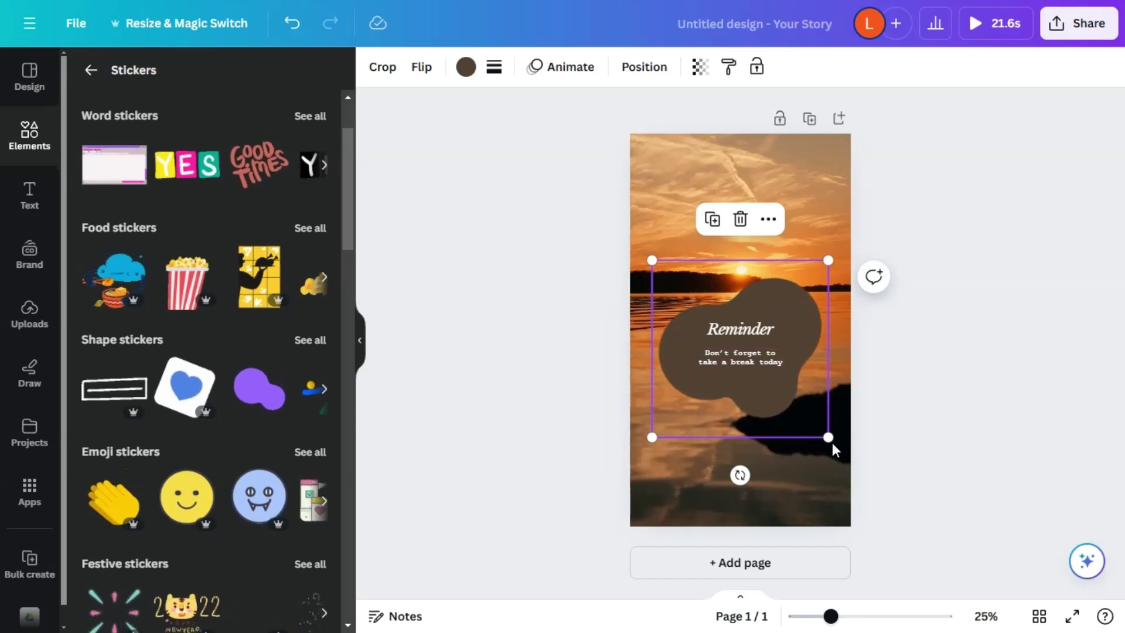
Enlarge the brown blob until it covers almost the whole page, and set its transparency to 40
{"action": "left_click_drag", "start_coordinate": [829, 439], "coordinate": [1114, 616]}
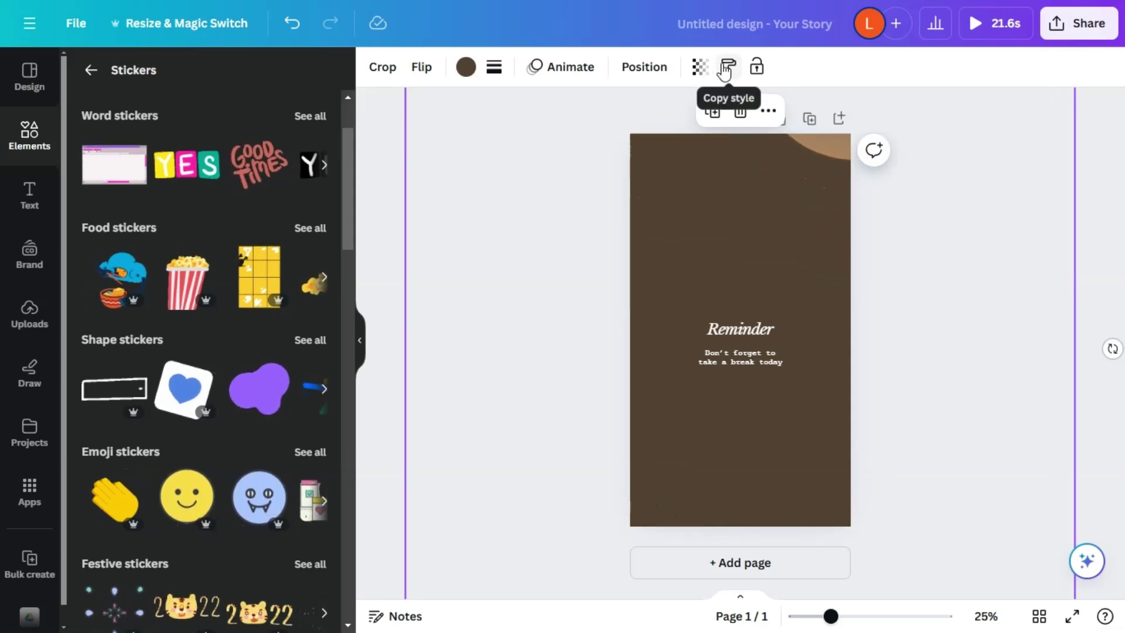
{"action": "left_click", "coordinate": [701, 66]}
{"action": "left_click_drag", "start_coordinate": [559, 139], "coordinate": [589, 153]}
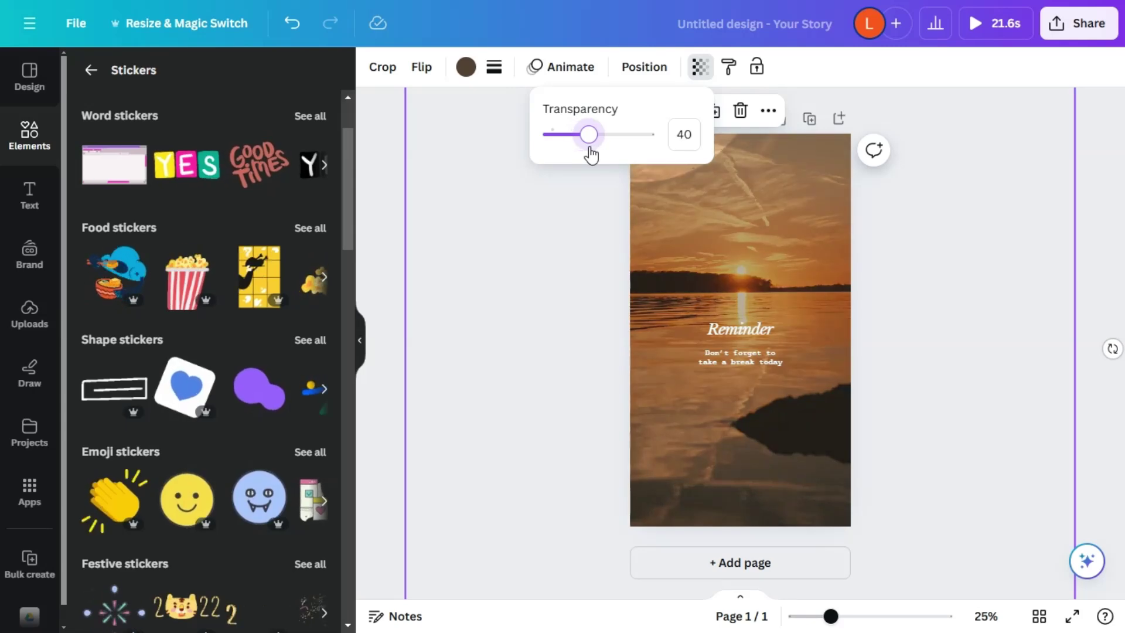
Shrink the transparent blob, duplicate it, and place one blob over the page's lower part and the other over the sky
{"action": "left_click_drag", "start_coordinate": [806, 231], "coordinate": [768, 331]}
{"action": "left_click_drag", "start_coordinate": [1039, 151], "coordinate": [899, 283]}
{"action": "left_click_drag", "start_coordinate": [773, 497], "coordinate": [795, 200]}
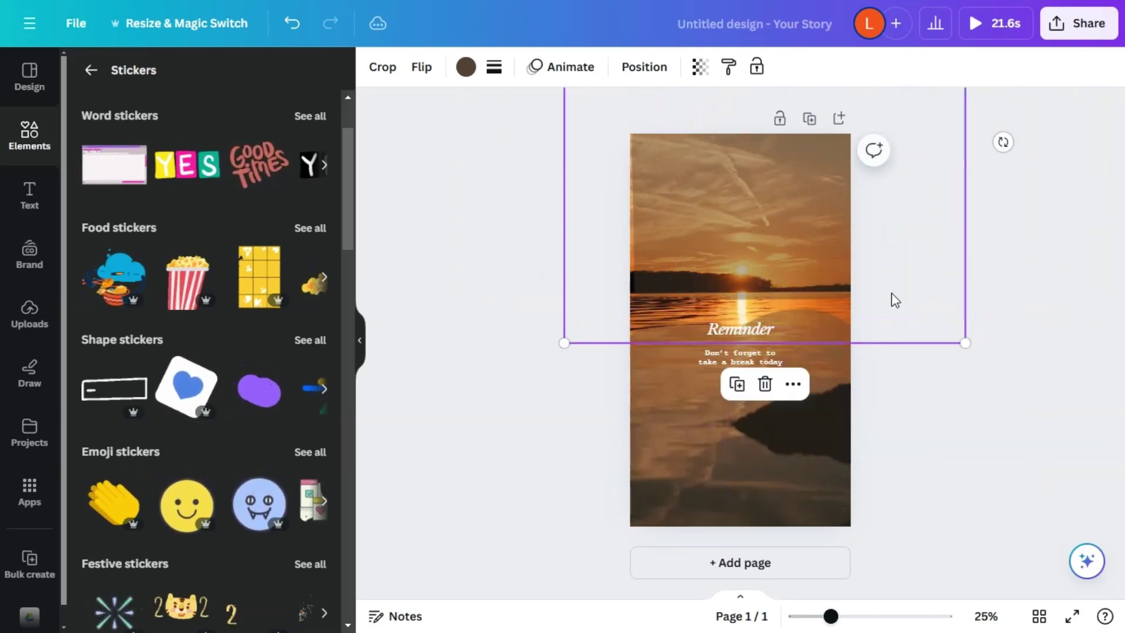
Flip the upper blob vertically and horizontally, and reposition the blobs so one fills the sky and the other the water
{"action": "left_click", "coordinate": [423, 68]}
{"action": "left_click", "coordinate": [470, 143]}
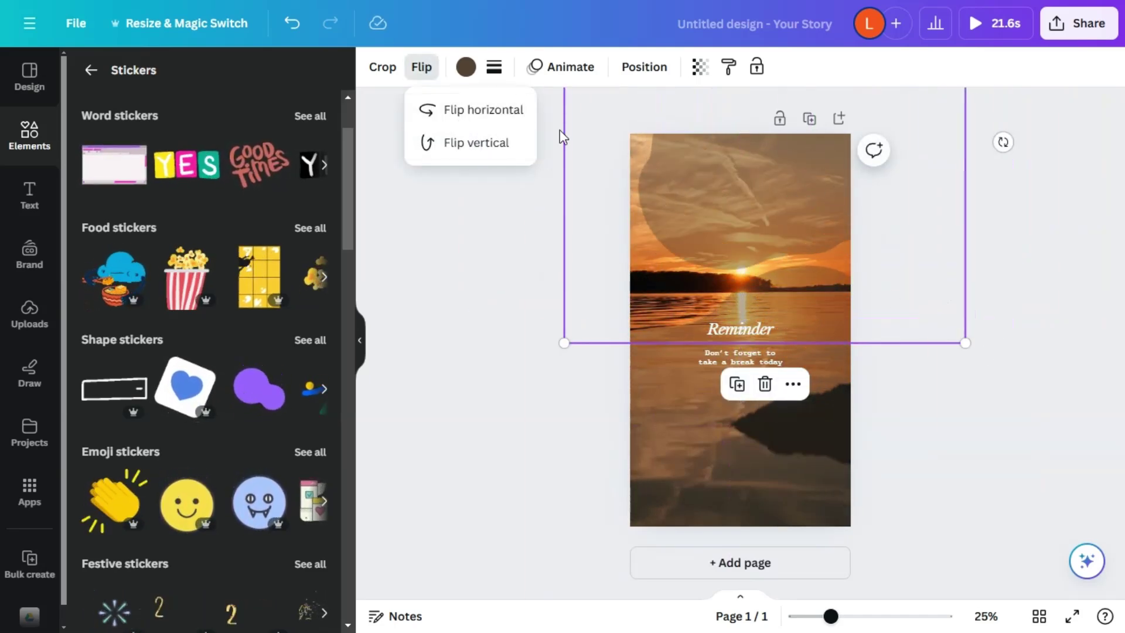
{"action": "left_click", "coordinate": [510, 118]}
{"action": "left_click_drag", "start_coordinate": [769, 186], "coordinate": [862, 487]}
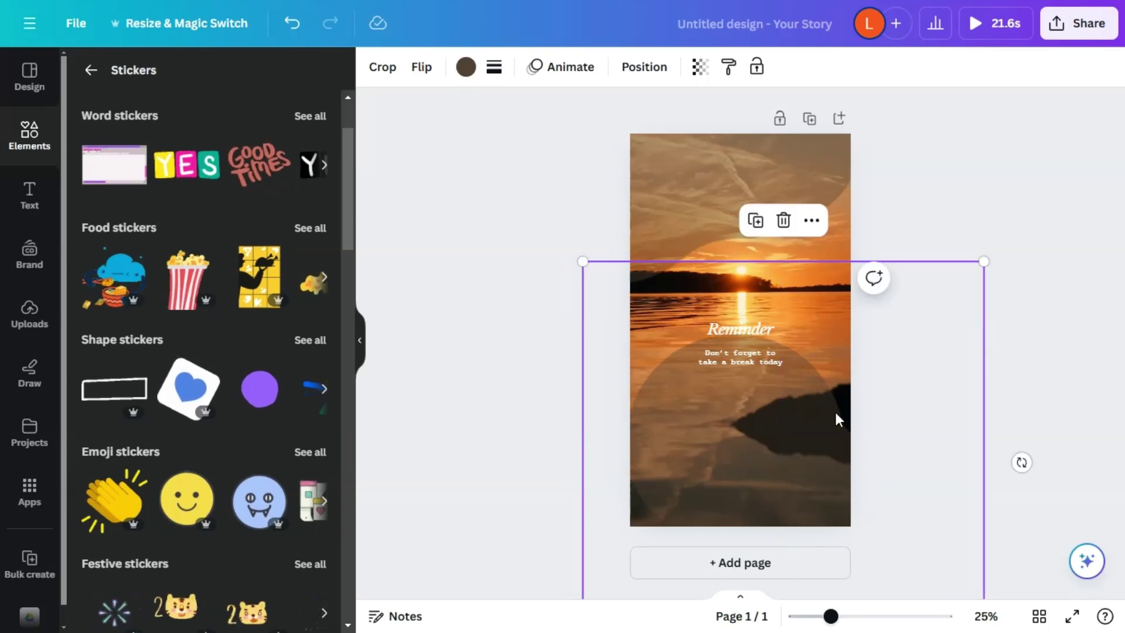
Move the Reminder heading and its subtext together further down the page, onto the lower blob
{"action": "left_click", "coordinate": [743, 332]}
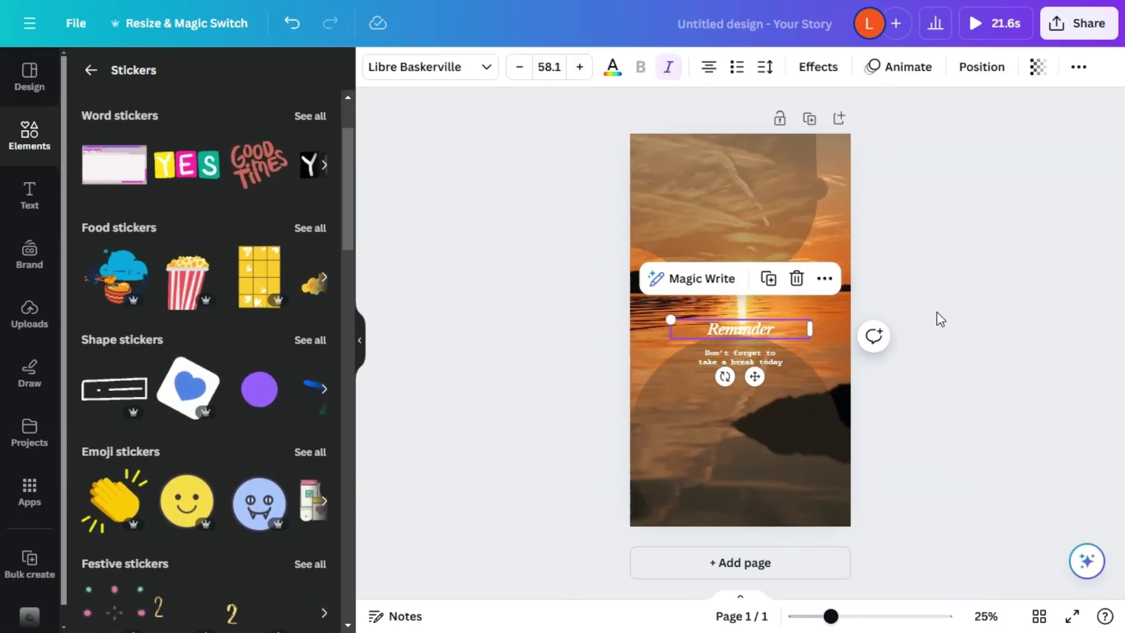
{"action": "left_click", "coordinate": [773, 358], "text": "shift"}
{"action": "left_click_drag", "start_coordinate": [755, 404], "coordinate": [756, 465]}
{"action": "left_click_drag", "start_coordinate": [974, 379], "coordinate": [688, 178]}
{"action": "left_click", "coordinate": [948, 231]}
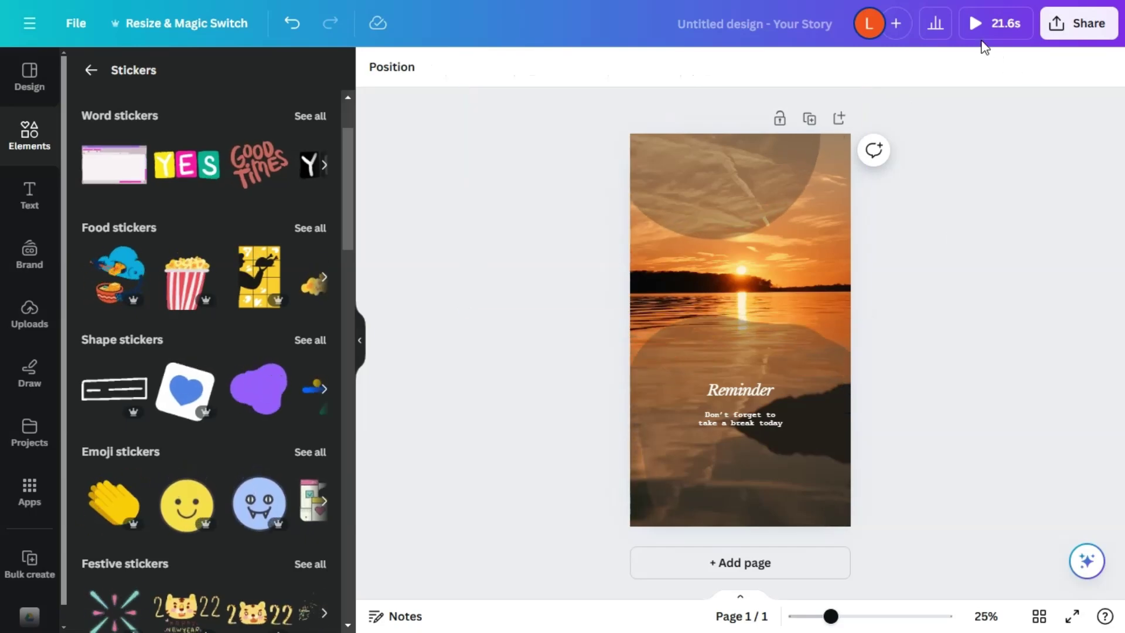
Play the animated story in the preview, pause it, and return to the editor
{"action": "left_click", "coordinate": [979, 26]}
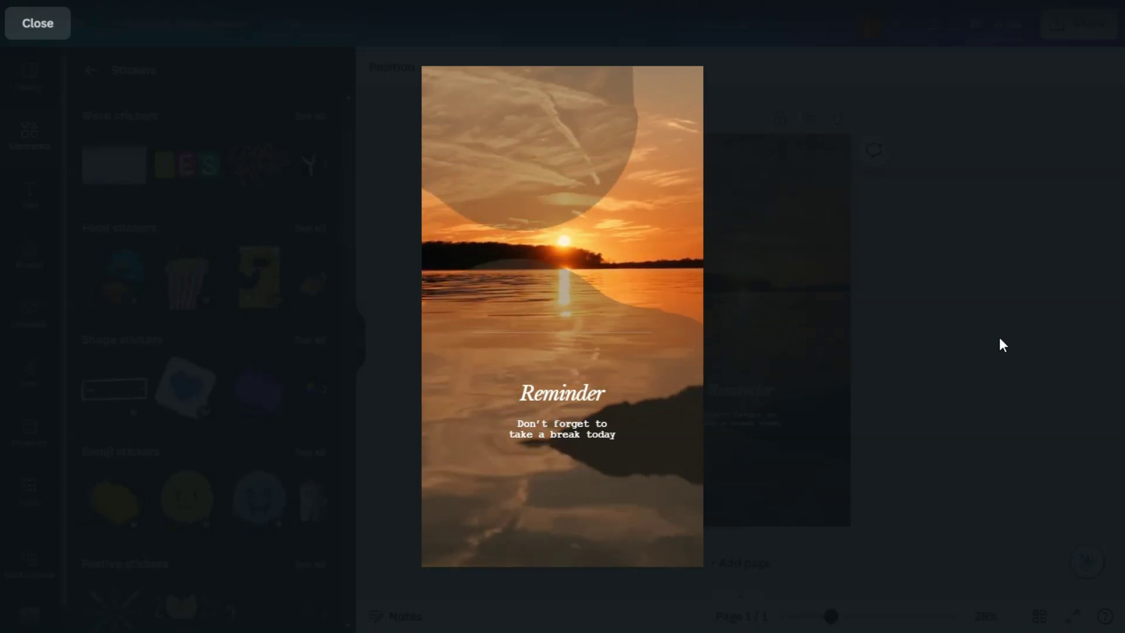
{"action": "key", "text": "space"}
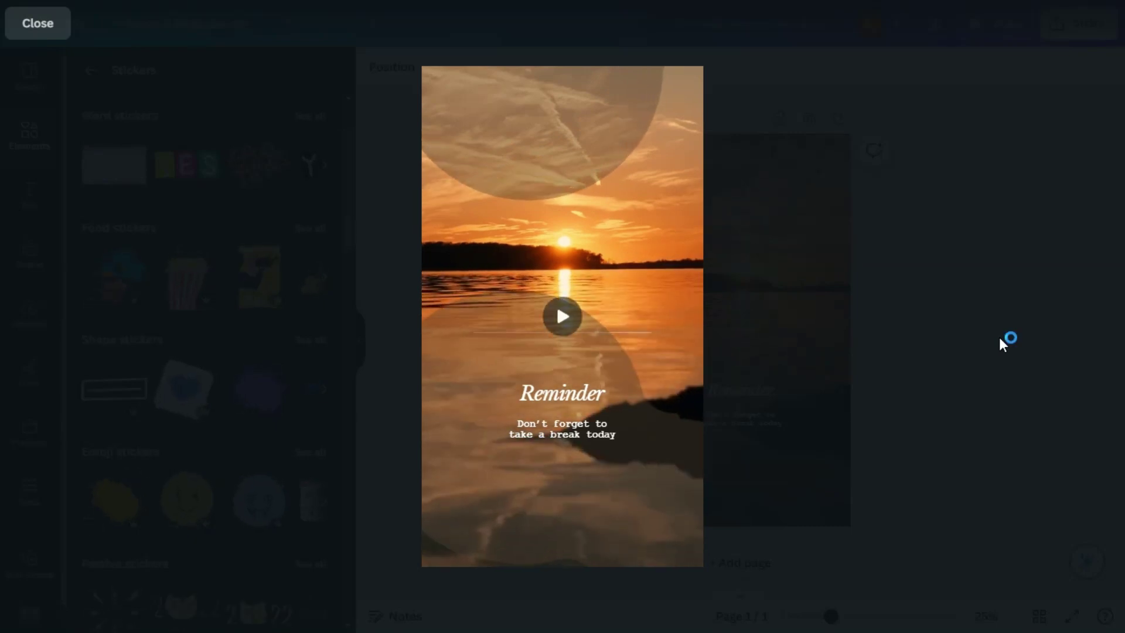
{"action": "key", "text": "Escape"}
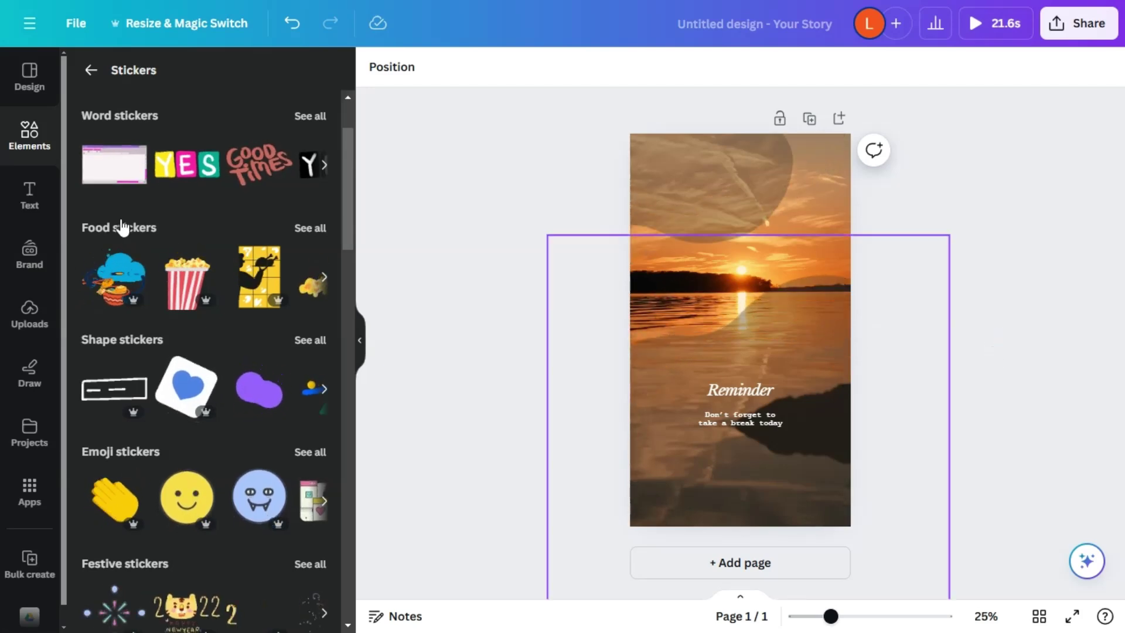
Change the Reminder heading's font to Cormorant Garamond from the Urban Pulse brand fonts
{"action": "left_click", "coordinate": [27, 197]}
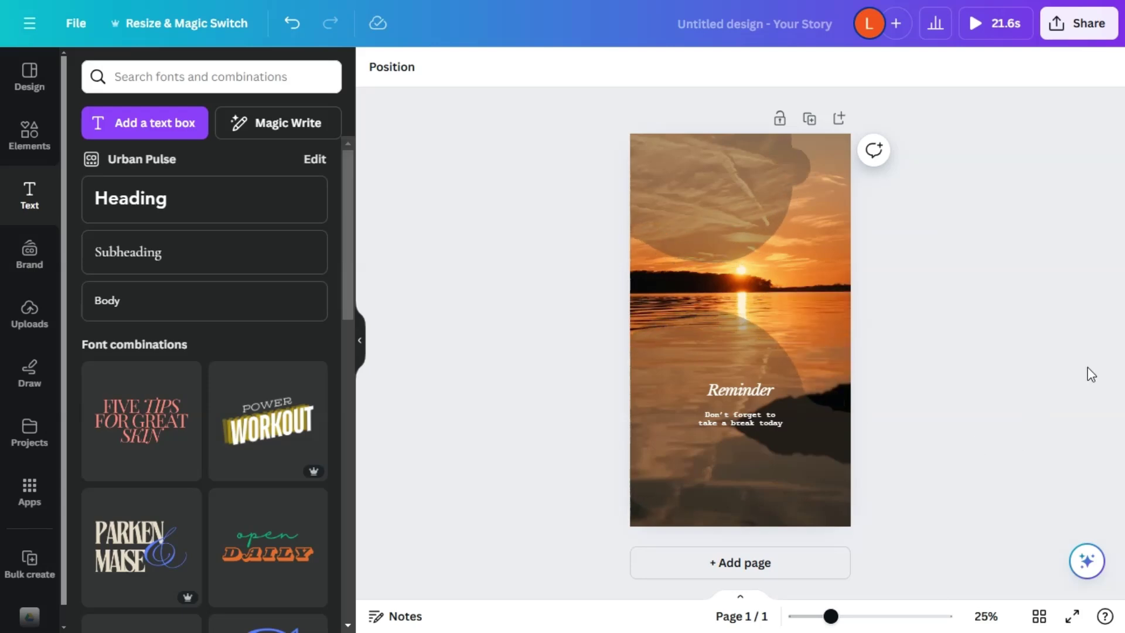
{"action": "left_click", "coordinate": [755, 392]}
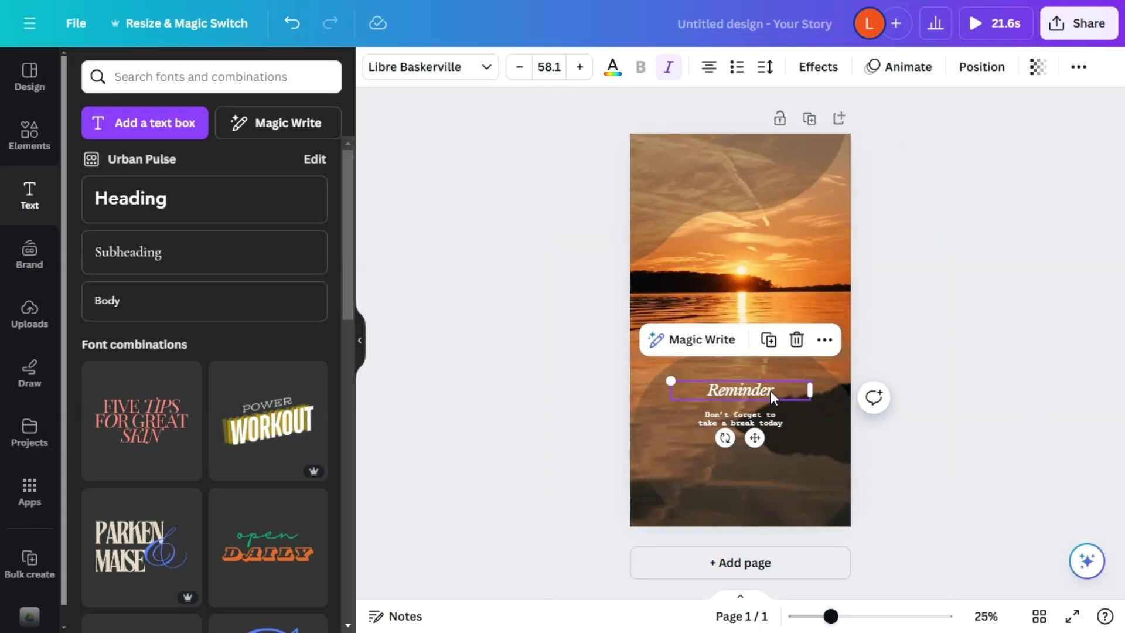
{"action": "left_click", "coordinate": [466, 71]}
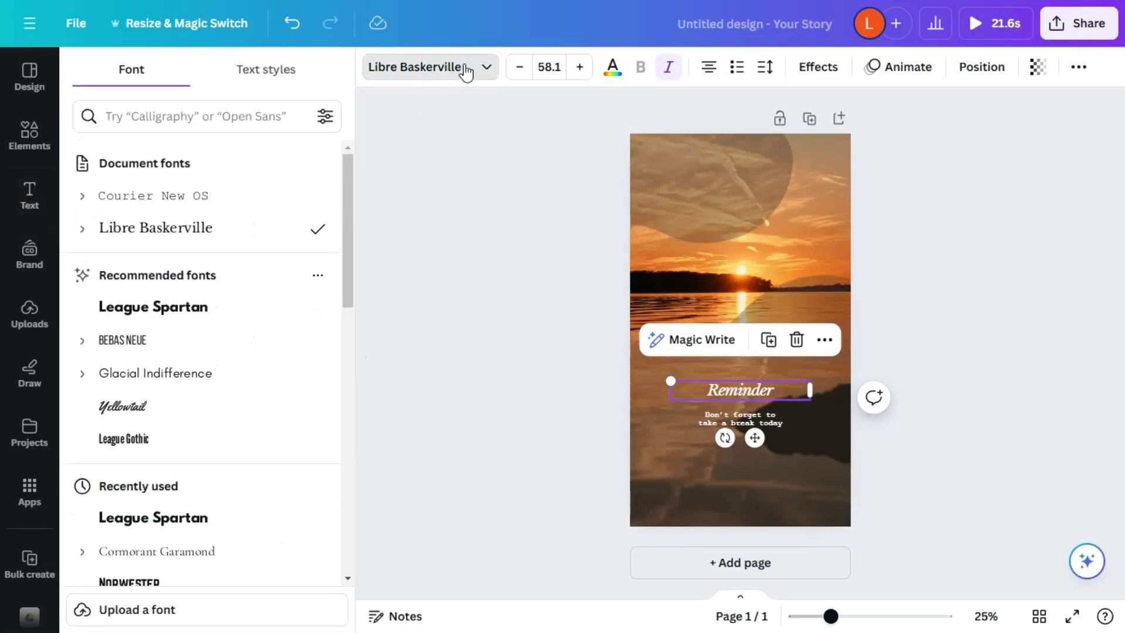
{"action": "scroll", "coordinate": [297, 389], "scroll_direction": "down", "scroll_amount": 5}
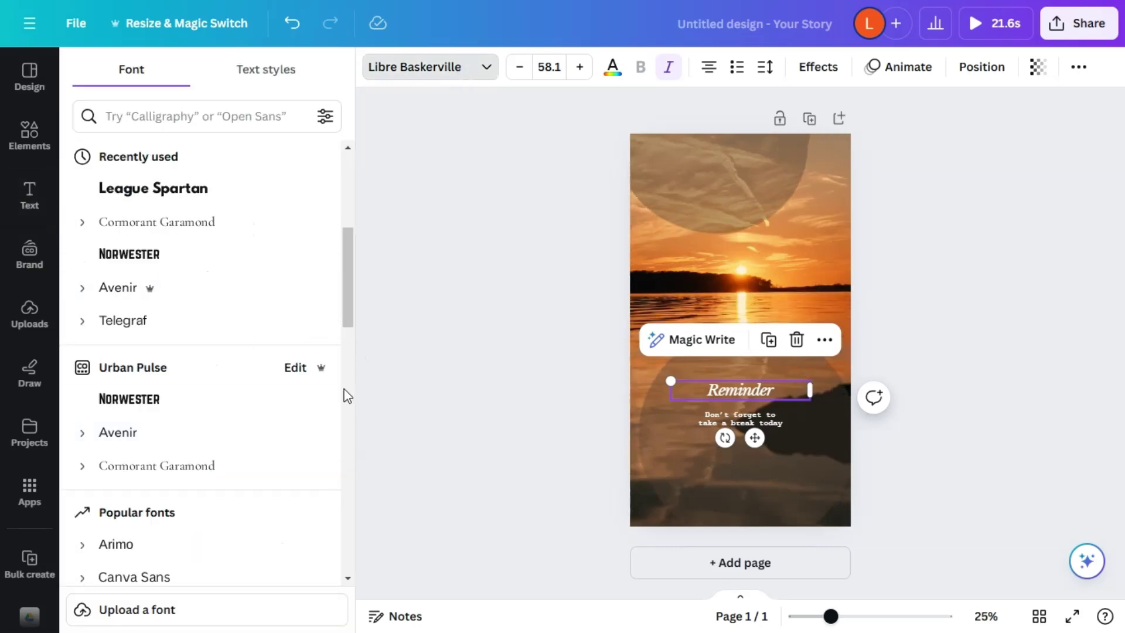
{"action": "scroll", "coordinate": [191, 349], "scroll_direction": "down", "scroll_amount": 3}
{"action": "left_click", "coordinate": [176, 245]}
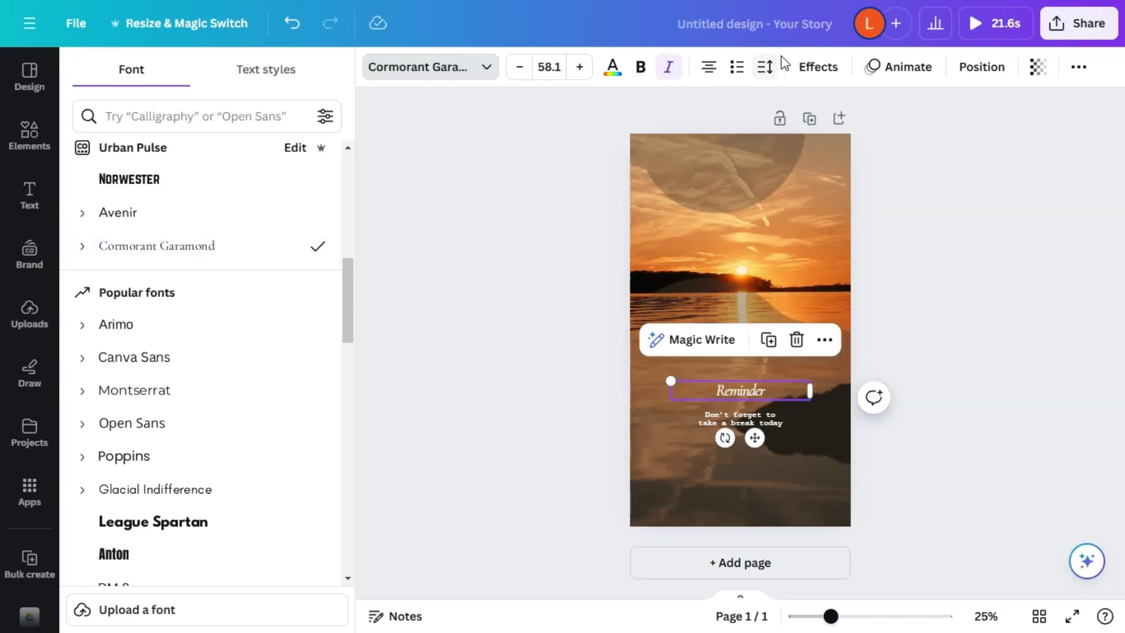
Widen the Reminder heading's letter spacing slightly
{"action": "left_click", "coordinate": [767, 68]}
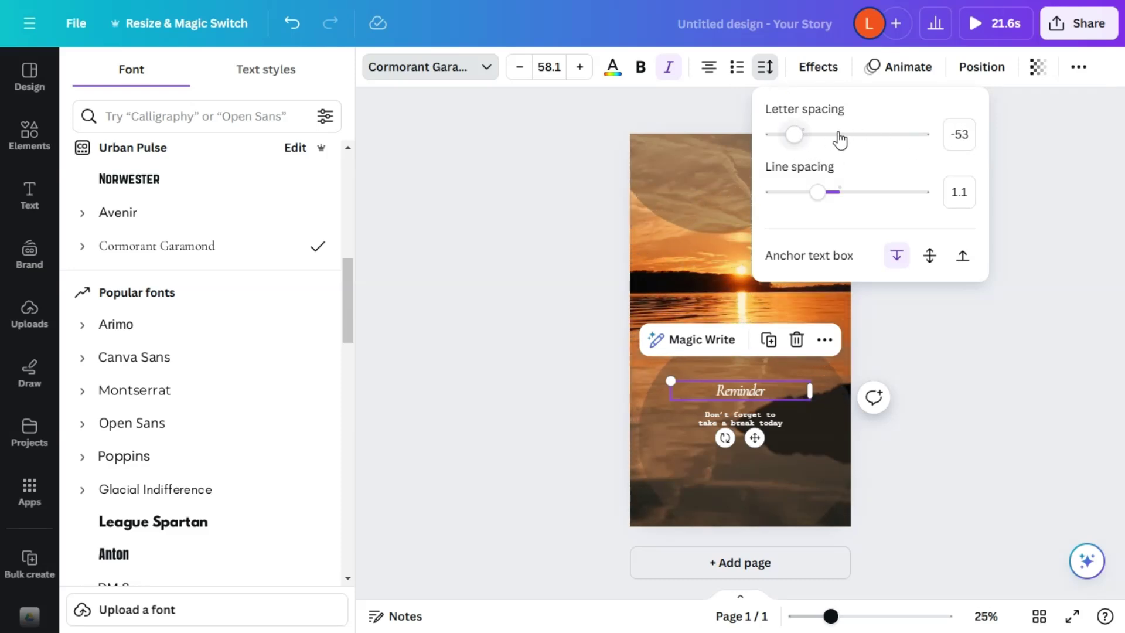
{"action": "mouse_move", "coordinate": [795, 136]}
{"action": "left_mouse_down"}
{"action": "mouse_move", "coordinate": [824, 138]}
{"action": "mouse_move", "coordinate": [811, 140]}
{"action": "left_mouse_up"}
{"action": "left_click", "coordinate": [982, 381]}
Change the font of the "Don't forget to take a break today" text to Avenir
{"action": "left_click_drag", "start_coordinate": [972, 592], "coordinate": [692, 405]}
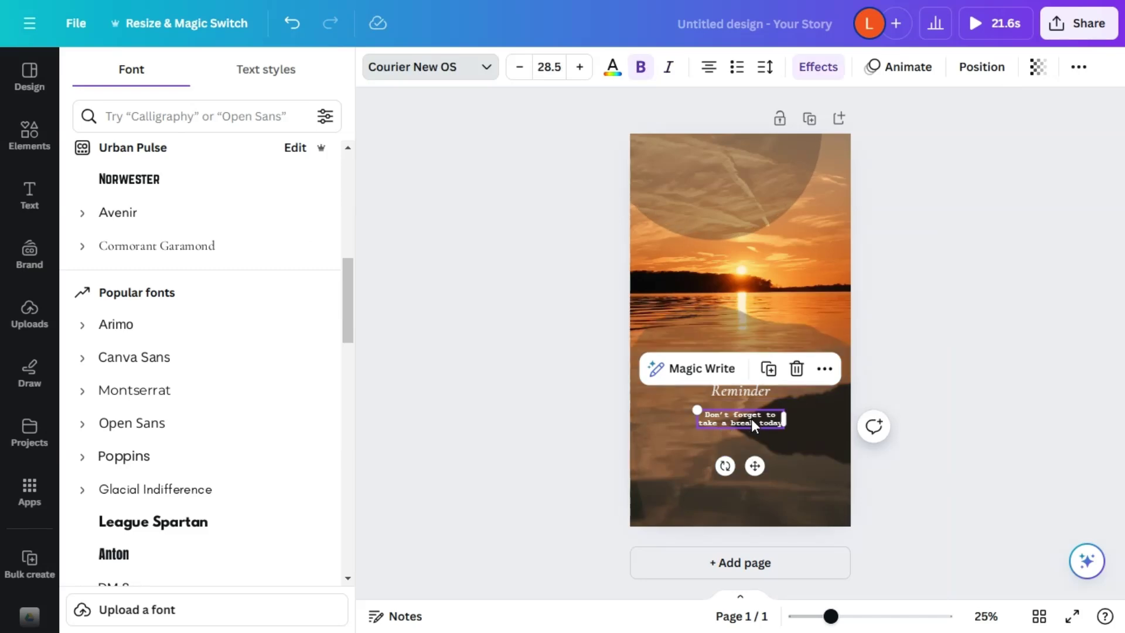
{"action": "left_click", "coordinate": [455, 75]}
{"action": "left_click", "coordinate": [442, 72]}
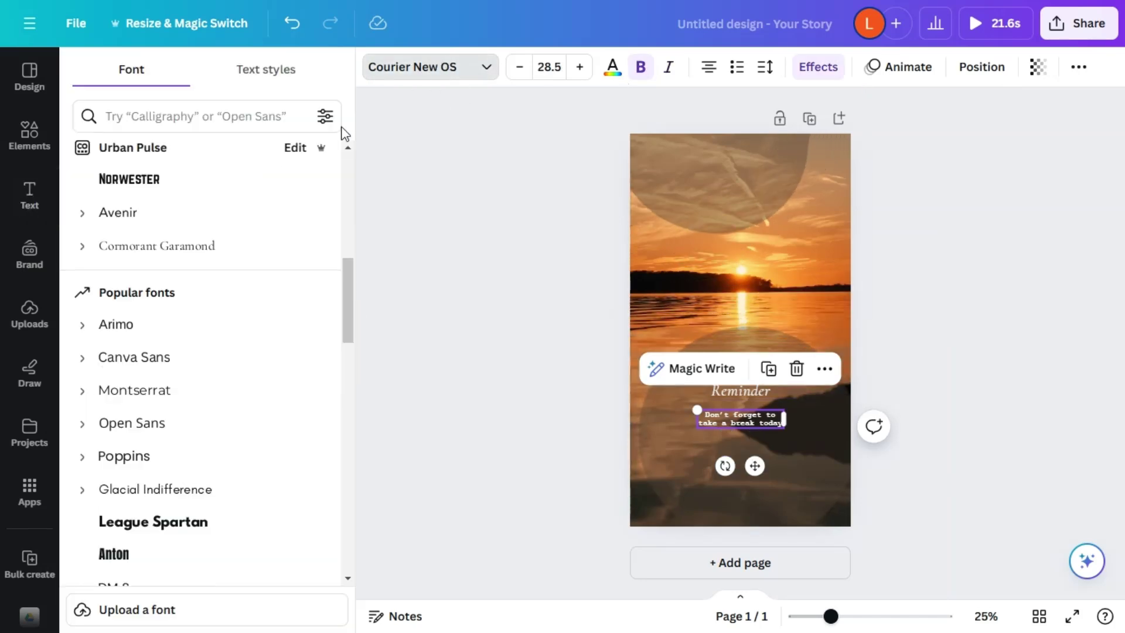
{"action": "left_click", "coordinate": [167, 212]}
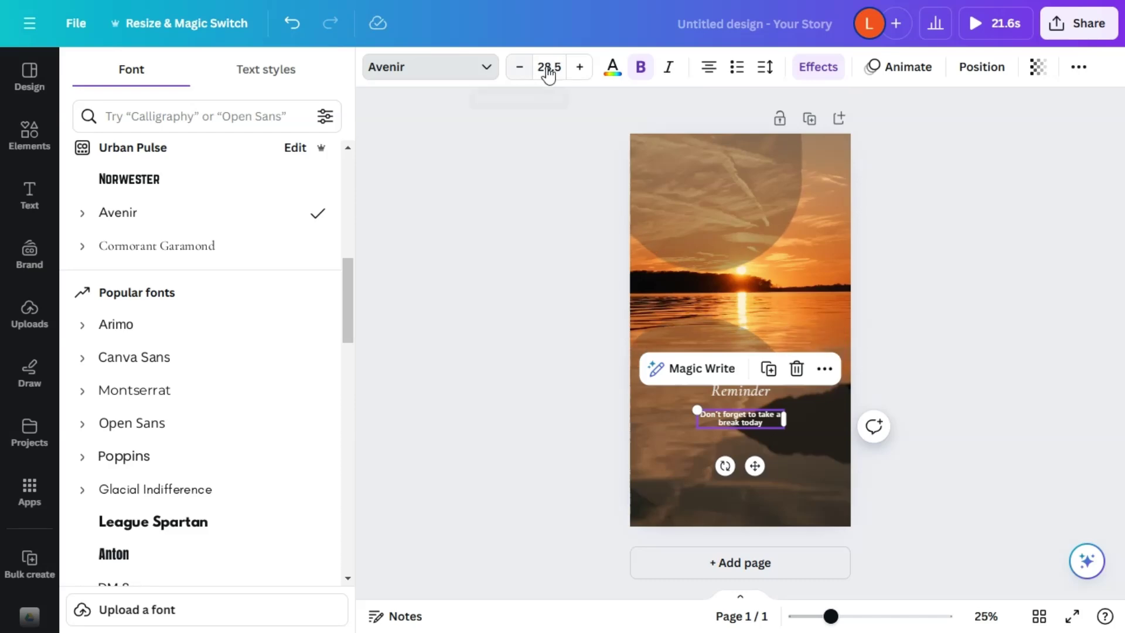
Increase the subtext's font size by about 9 points and remove its bold formatting
{"action": "left_click", "coordinate": [579, 69]}
{"action": "left_click", "coordinate": [580, 69]}
{"action": "left_click", "coordinate": [579, 69]}
{"action": "left_click", "coordinate": [579, 70]}
{"action": "left_click", "coordinate": [579, 70]}
{"action": "left_click", "coordinate": [580, 70]}
{"action": "left_click", "coordinate": [580, 67]}
{"action": "left_click", "coordinate": [580, 67]}
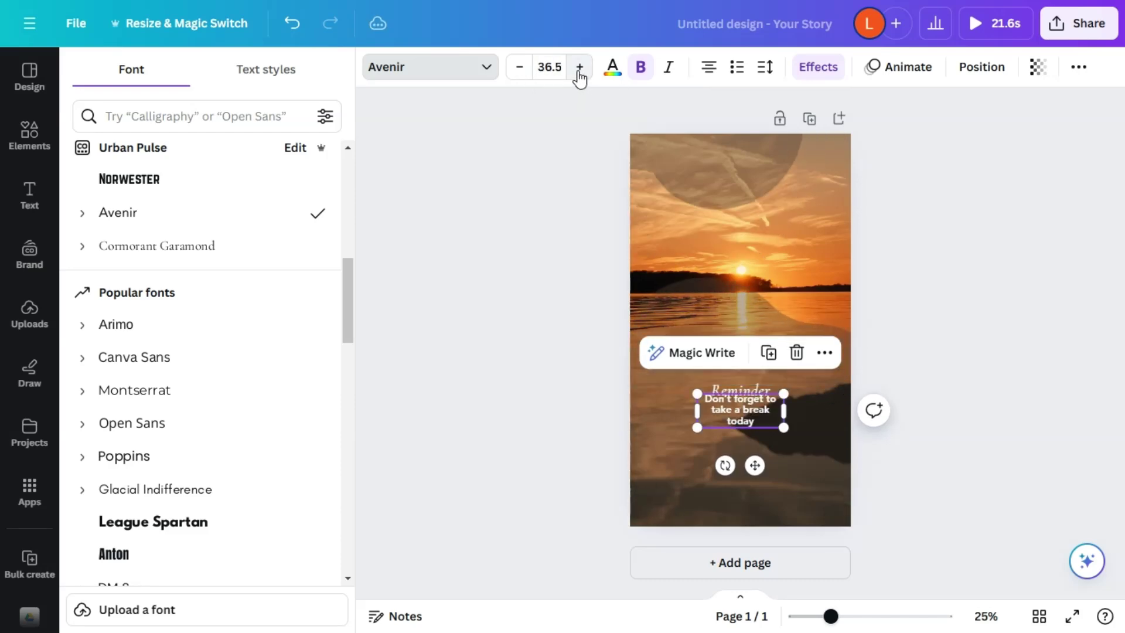
{"action": "left_click", "coordinate": [580, 67]}
{"action": "left_click", "coordinate": [640, 67]}
{"action": "left_click", "coordinate": [919, 309]}
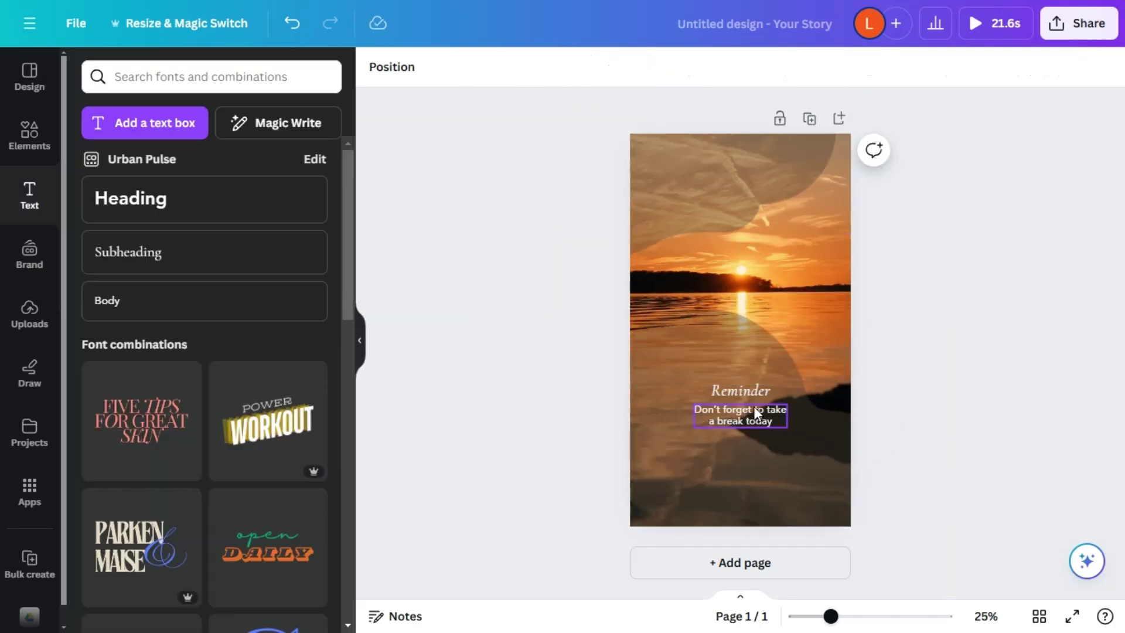
View the design's sharing, publishing and download options, and close them
{"action": "left_click", "coordinate": [1079, 26]}
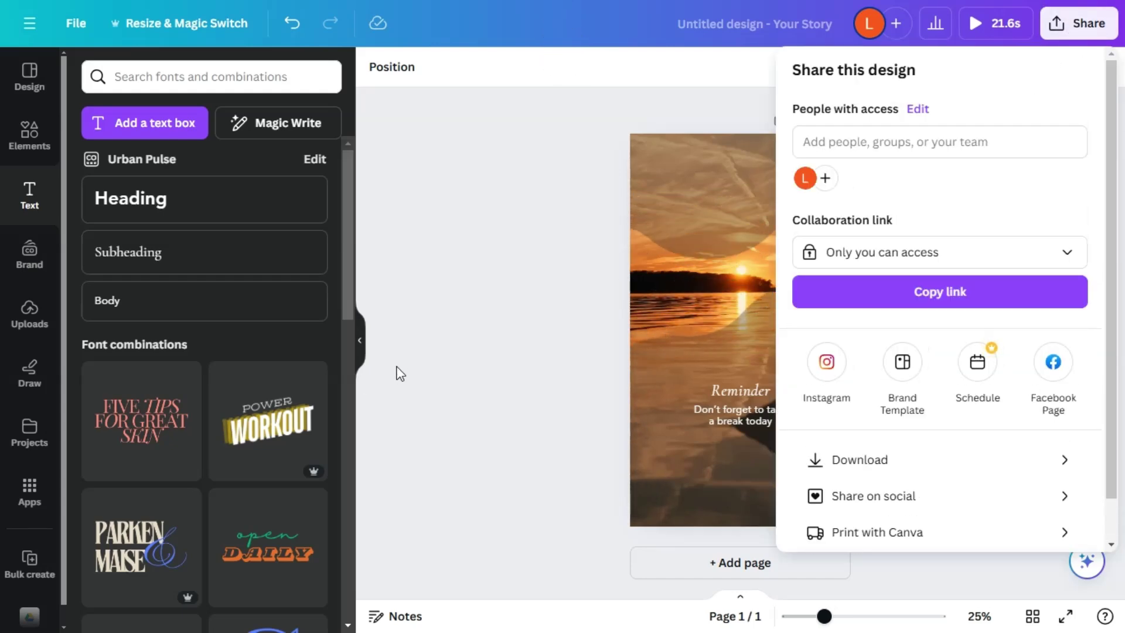
{"action": "left_click", "coordinate": [396, 371]}
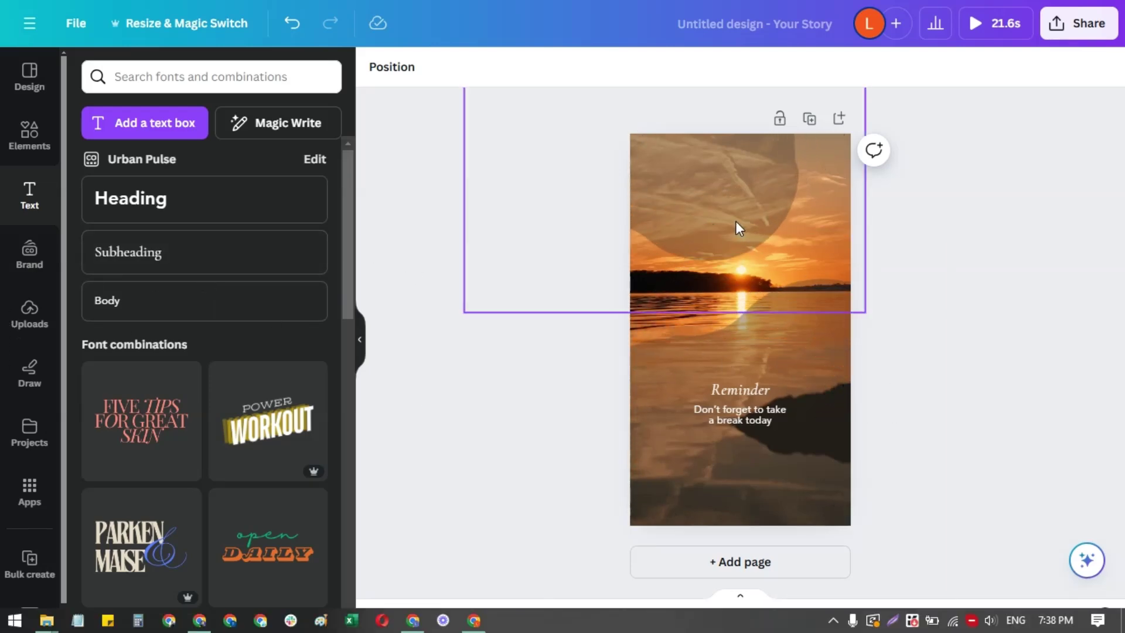
Delete both transparent blob stickers from the page
{"action": "left_click", "coordinate": [729, 210]}
{"action": "key", "text": "Delete"}
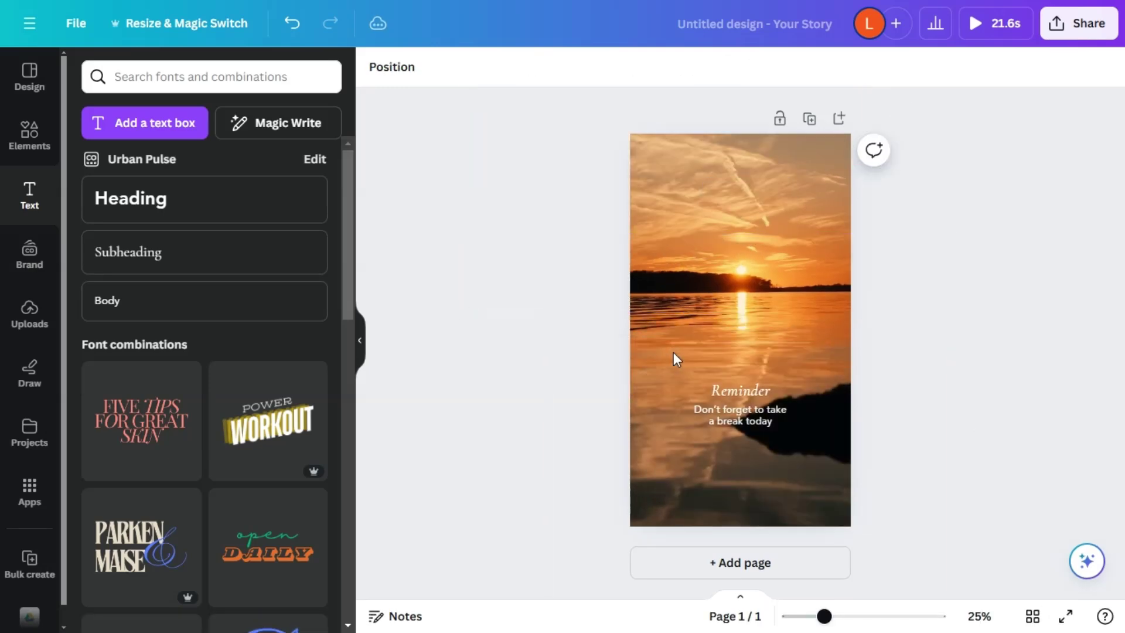
Search the elements for "FRAMES" and open the suggested frames collection
{"action": "left_click", "coordinate": [27, 140]}
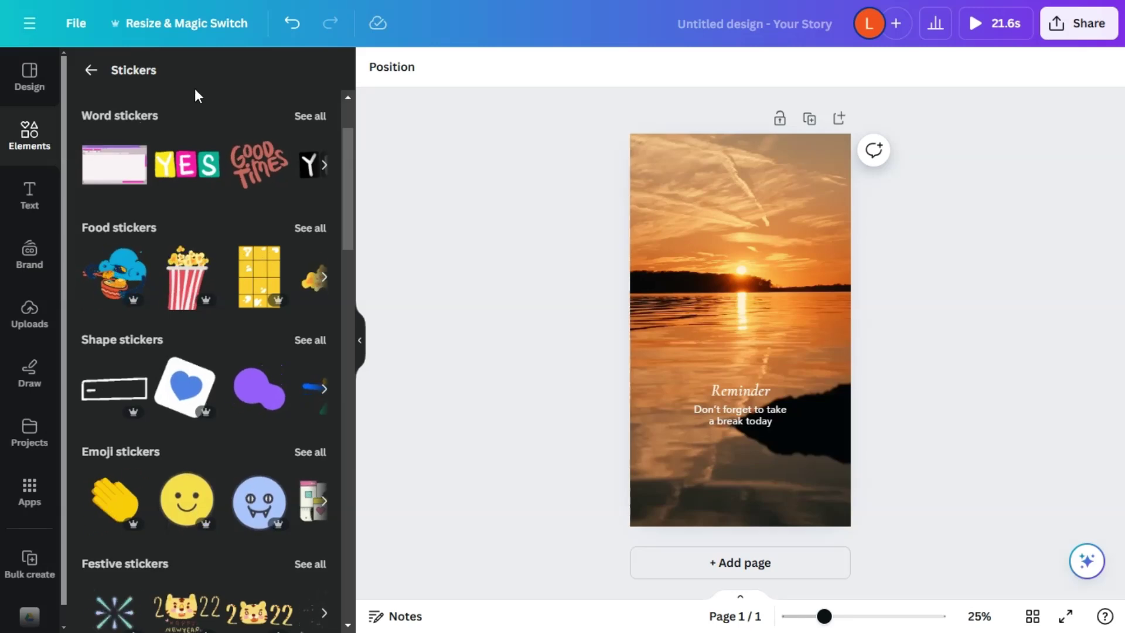
{"action": "left_click", "coordinate": [91, 69]}
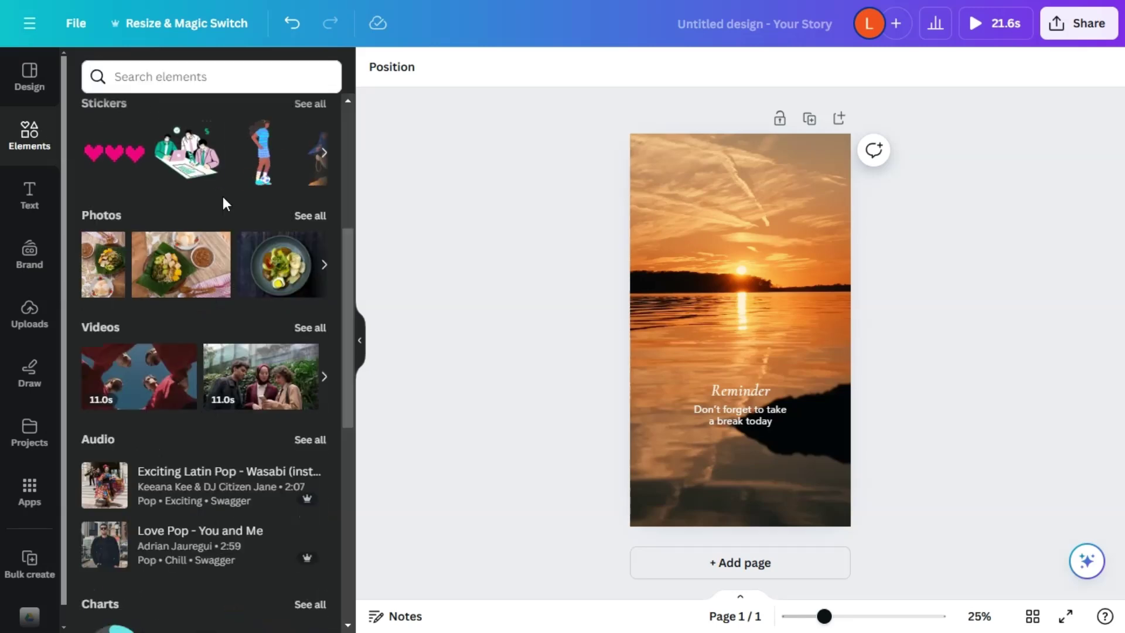
{"action": "scroll", "coordinate": [201, 177], "scroll_direction": "up", "scroll_amount": 5}
{"action": "left_click", "coordinate": [193, 80]}
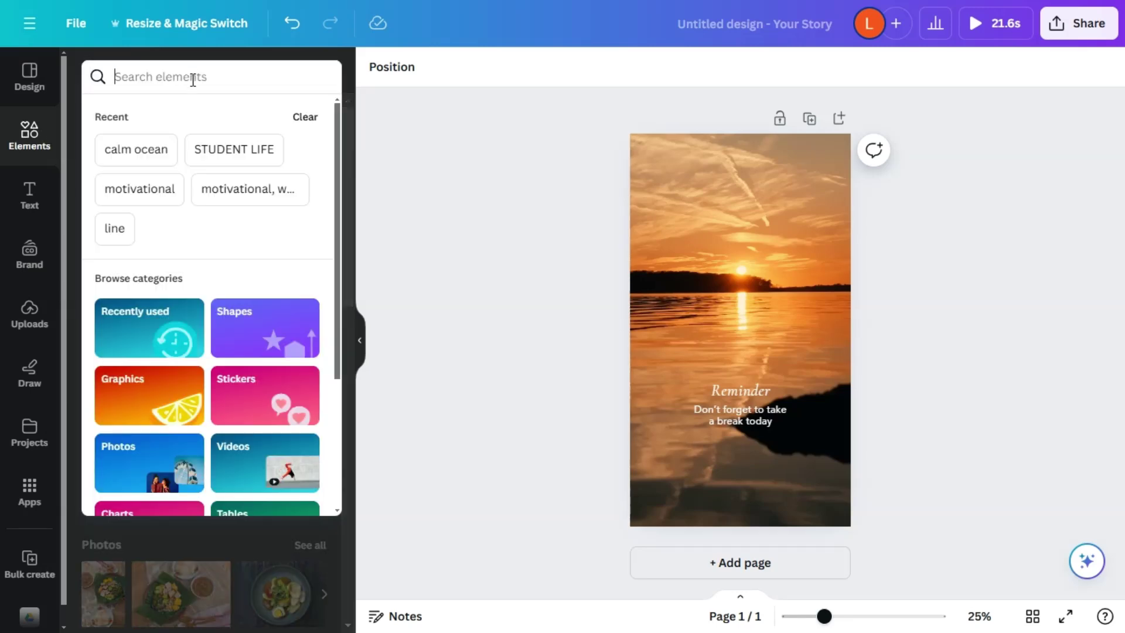
{"action": "type", "text": "FRAMES"}
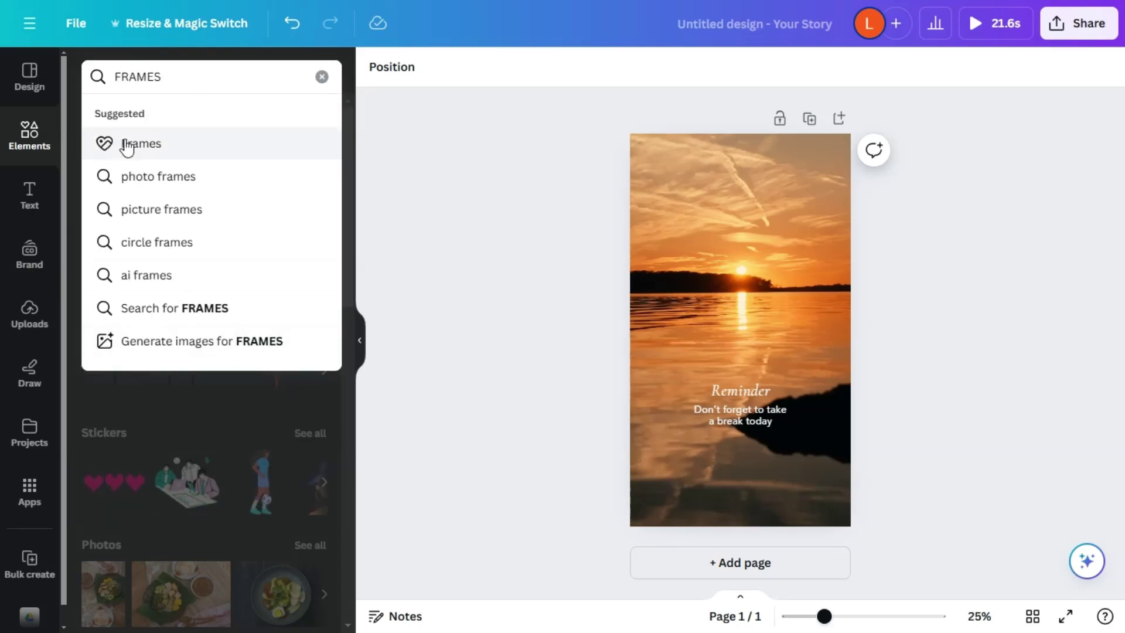
{"action": "left_click", "coordinate": [115, 147]}
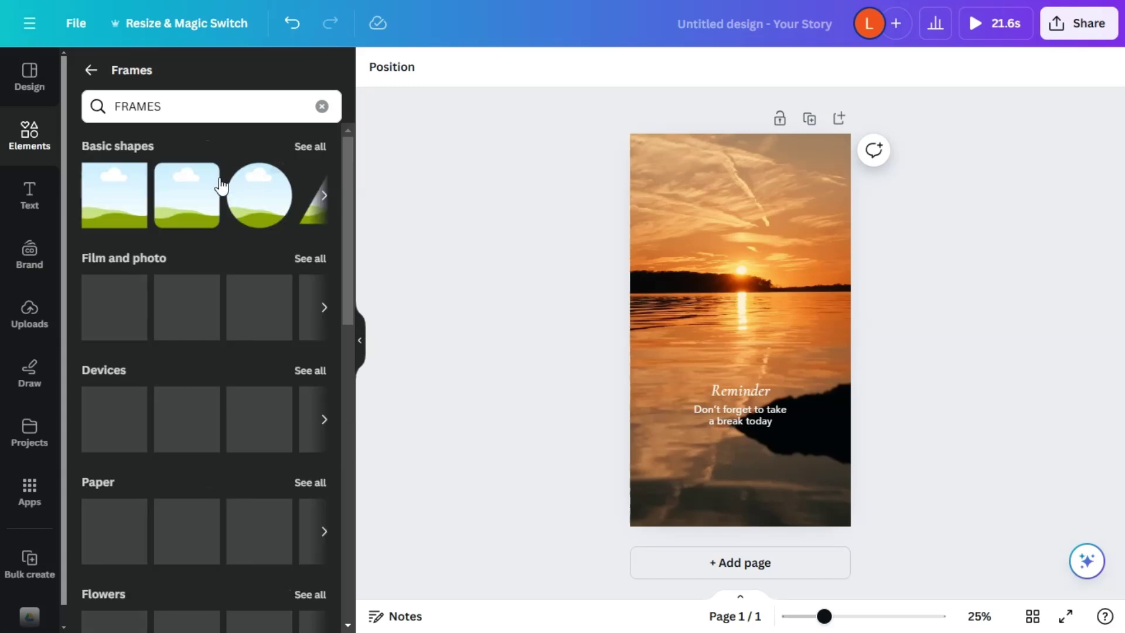
Place the first torn-edge Paper frame on the page, enlarged, tilted slightly counter-clockwise and positioned over the Reminder text
{"action": "scroll", "coordinate": [252, 381], "scroll_direction": "down", "scroll_amount": 3}
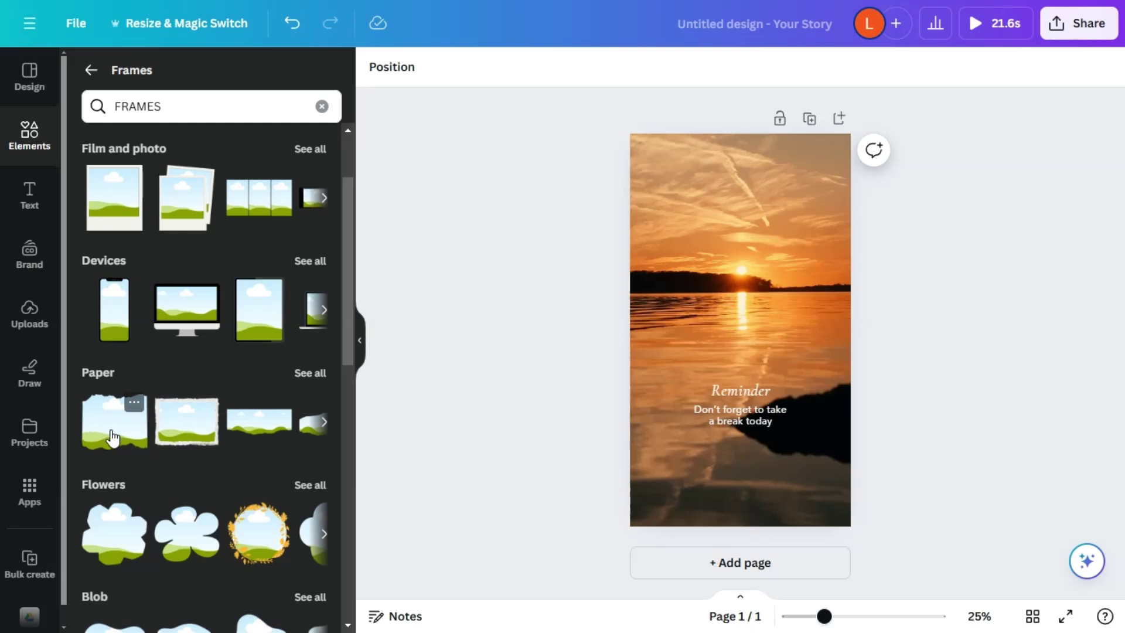
{"action": "left_click_drag", "start_coordinate": [105, 435], "coordinate": [686, 259]}
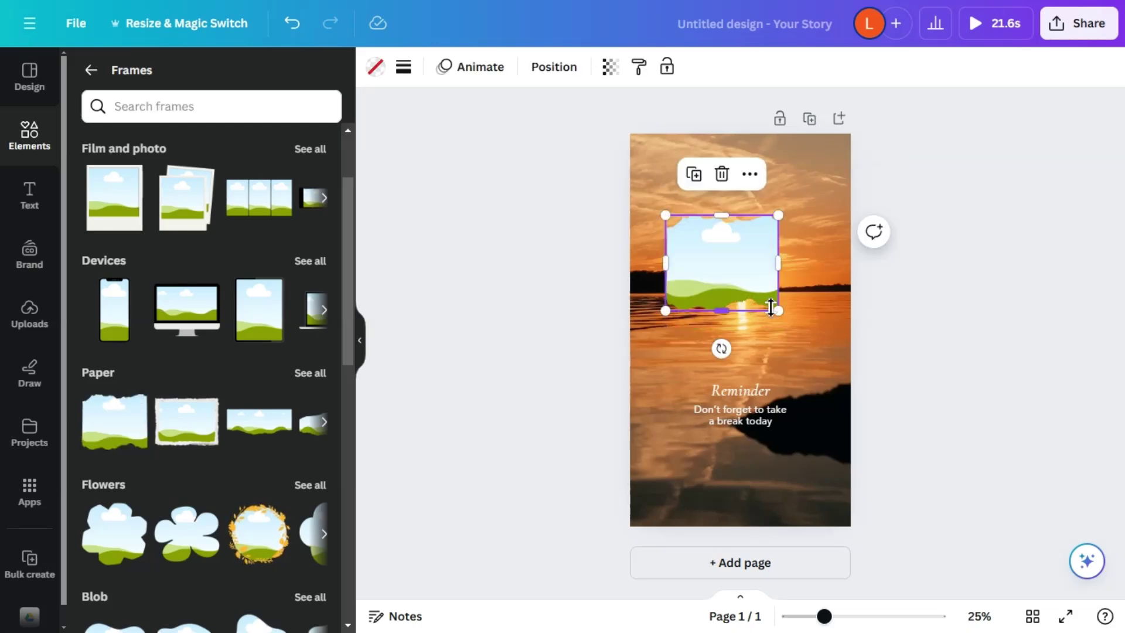
{"action": "left_click_drag", "start_coordinate": [780, 310], "coordinate": [839, 361]}
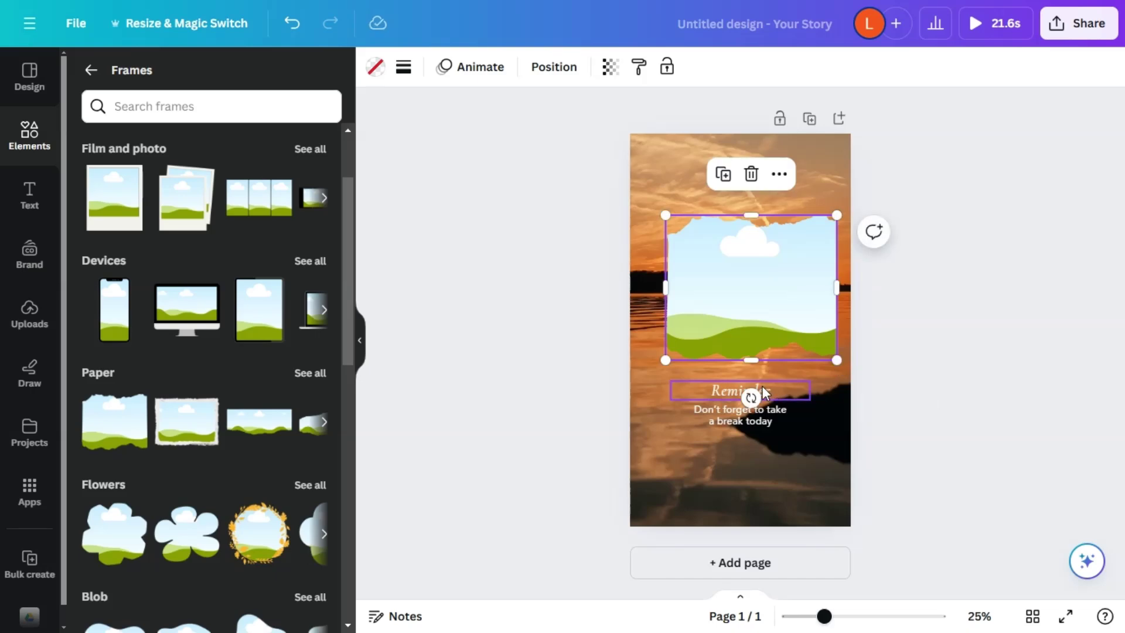
{"action": "mouse_move", "coordinate": [750, 397]}
{"action": "left_mouse_down"}
{"action": "mouse_move", "coordinate": [801, 437]}
{"action": "mouse_move", "coordinate": [768, 392]}
{"action": "left_mouse_up"}
{"action": "left_click_drag", "start_coordinate": [769, 294], "coordinate": [721, 407]}
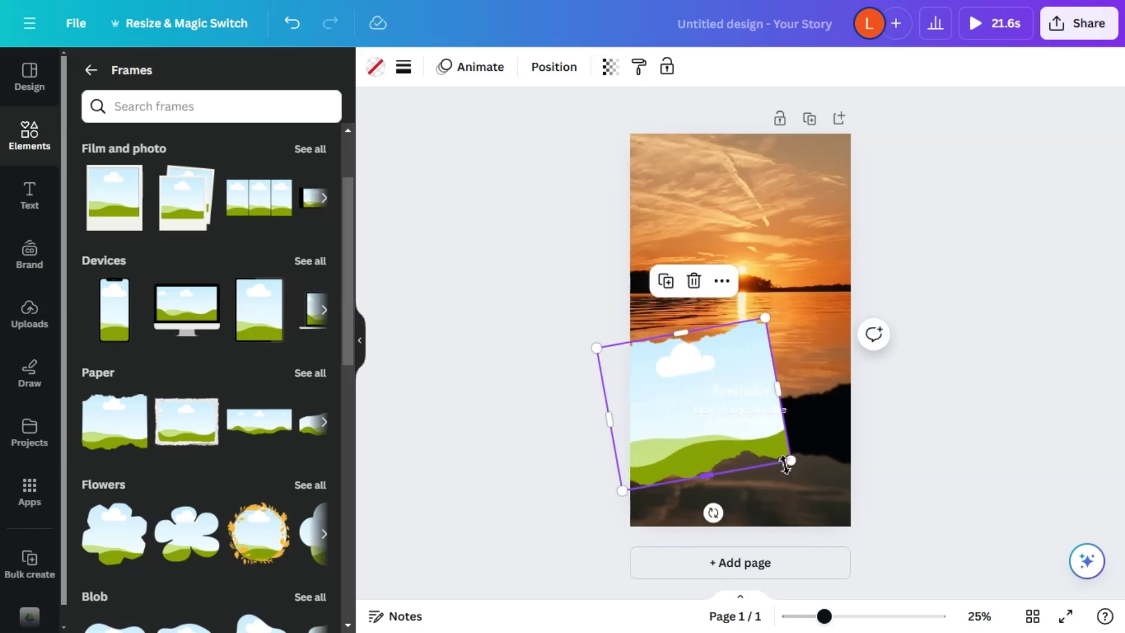
Enlarge the paper frame slightly and search the elements for "MEDITATION" photos, showing the full photo collection
{"action": "left_click_drag", "start_coordinate": [820, 471], "coordinate": [827, 478]}
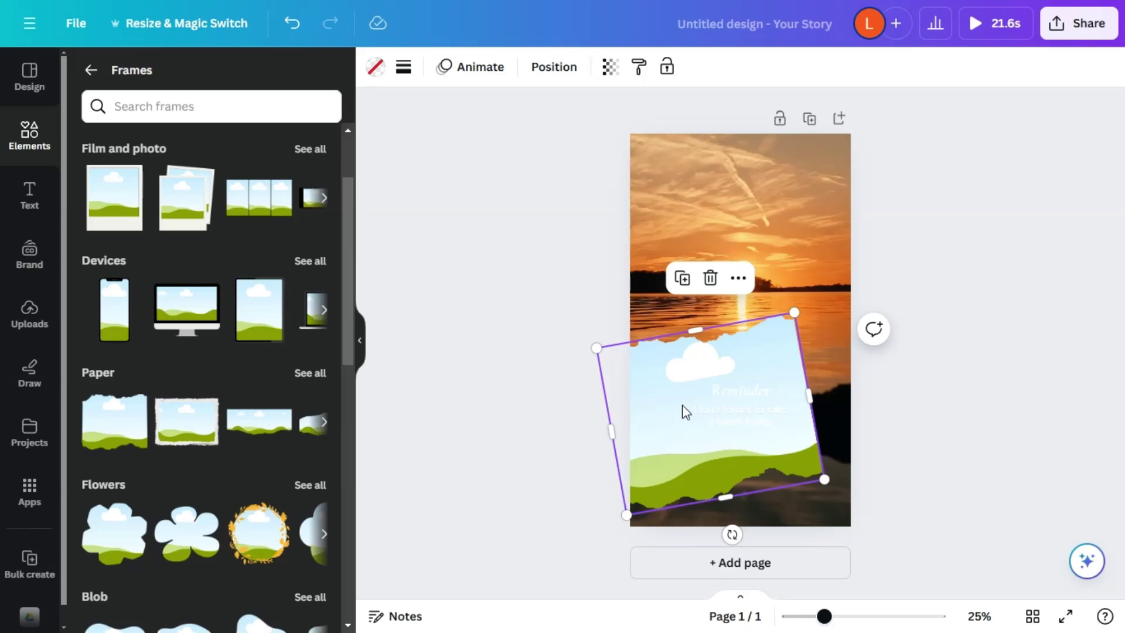
{"action": "left_click", "coordinate": [90, 70]}
{"action": "left_click", "coordinate": [163, 79]}
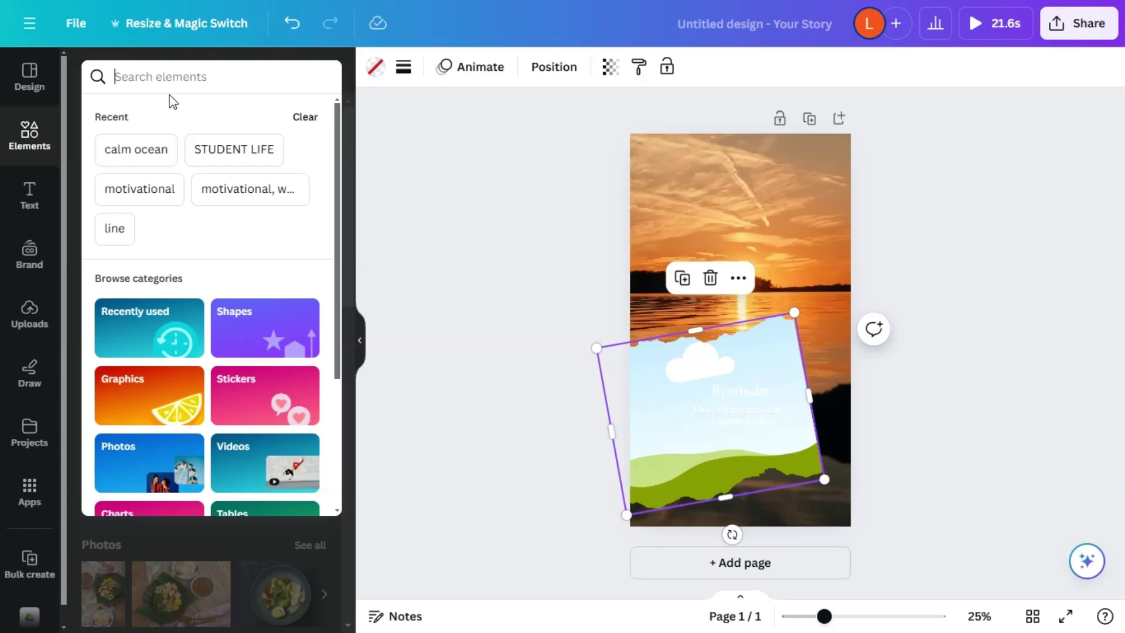
{"action": "type", "text": "MEDITATION"}
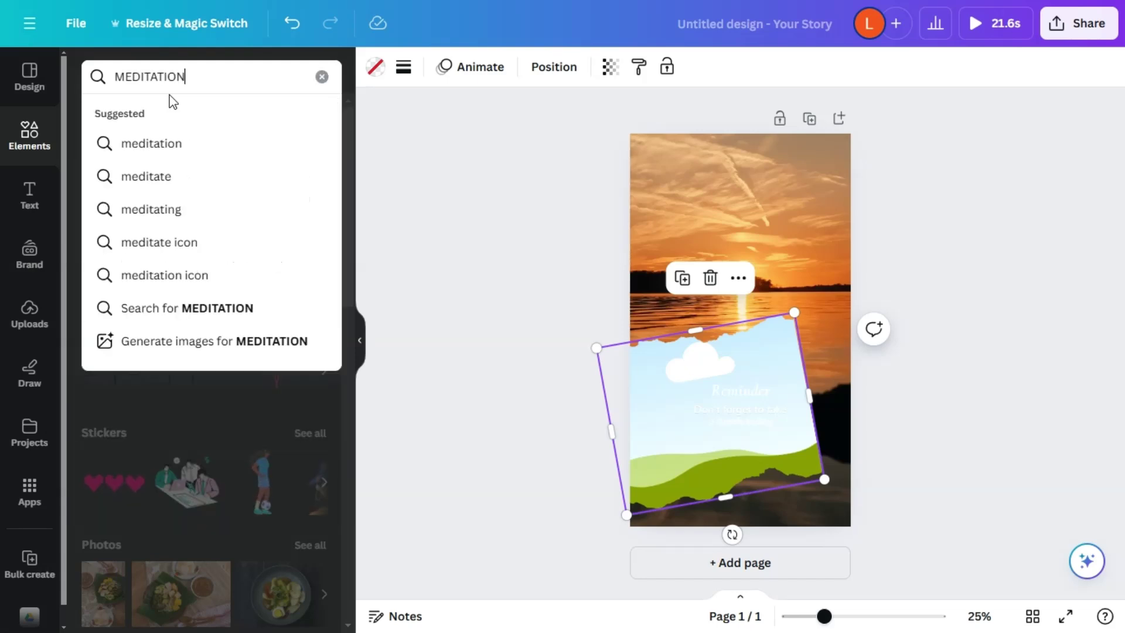
{"action": "key", "text": "Return"}
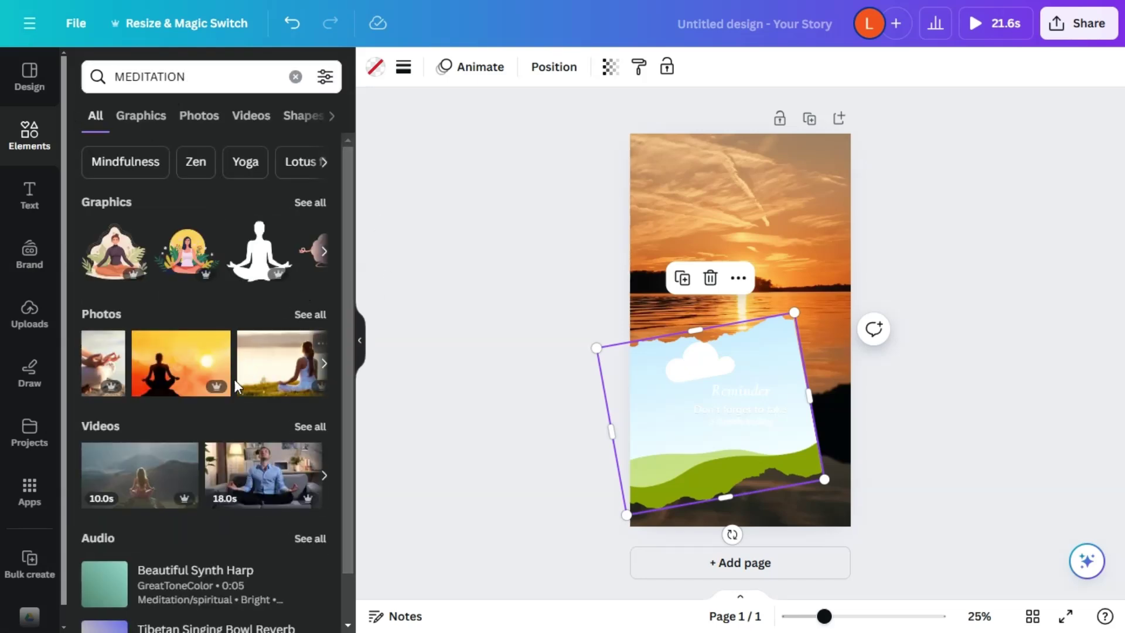
{"action": "left_click", "coordinate": [310, 314]}
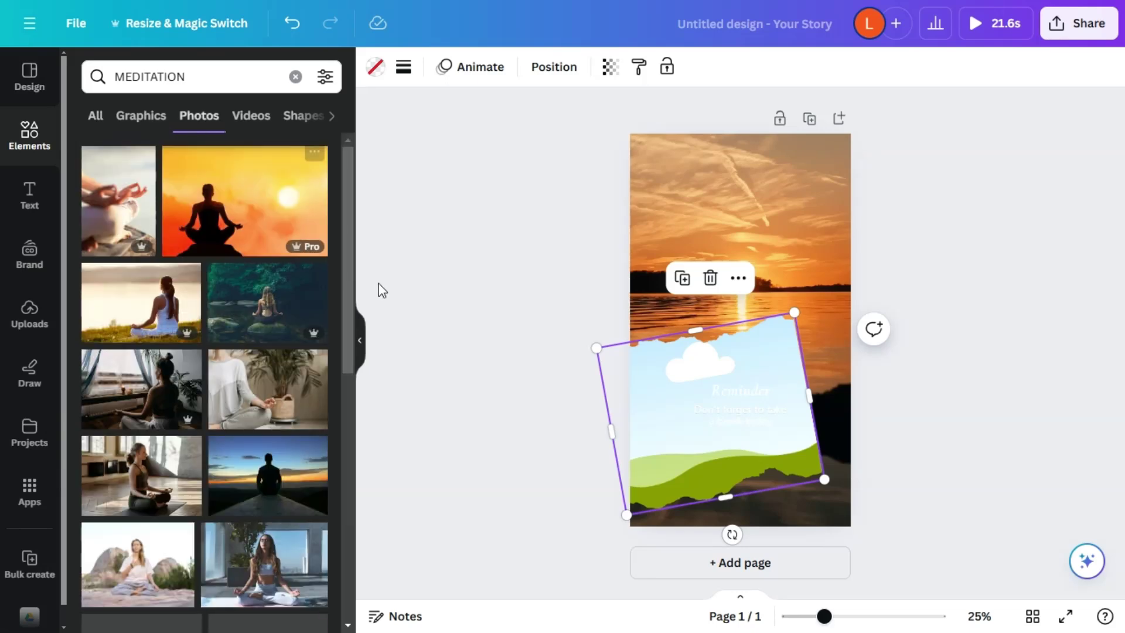
Fill the paper frame with the photo of a silhouetted man under a blue sunset sky, then straighten and enlarge it across the page's lower half
{"action": "left_click_drag", "start_coordinate": [271, 492], "coordinate": [666, 427]}
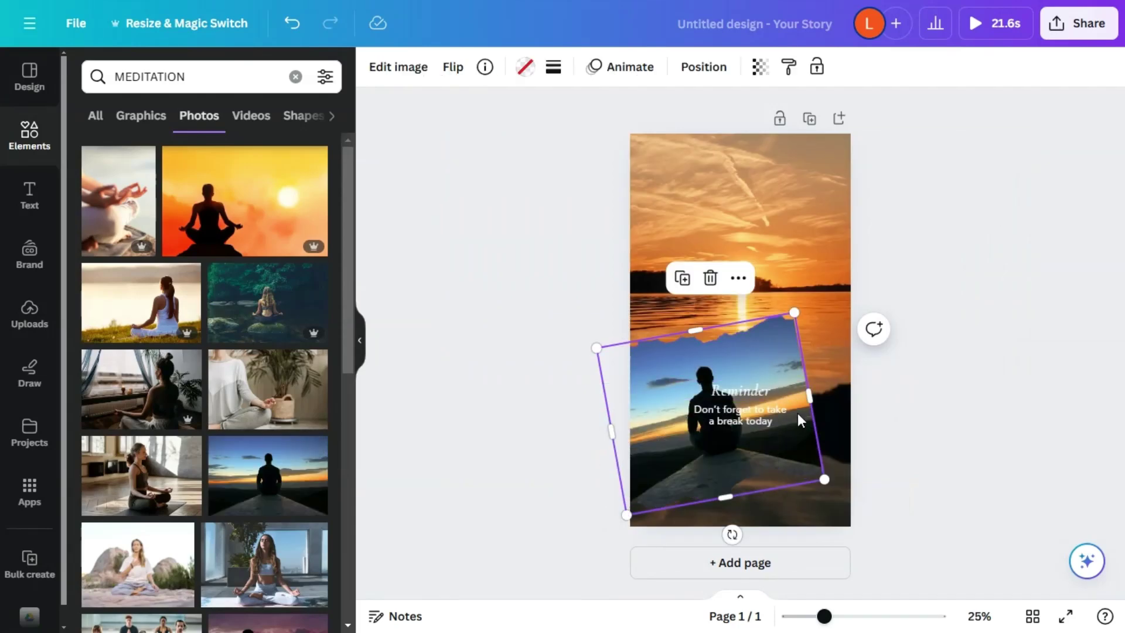
{"action": "left_click_drag", "start_coordinate": [732, 535], "coordinate": [720, 550]}
{"action": "left_click_drag", "start_coordinate": [811, 498], "coordinate": [879, 547]}
{"action": "left_click_drag", "start_coordinate": [819, 474], "coordinate": [812, 471]}
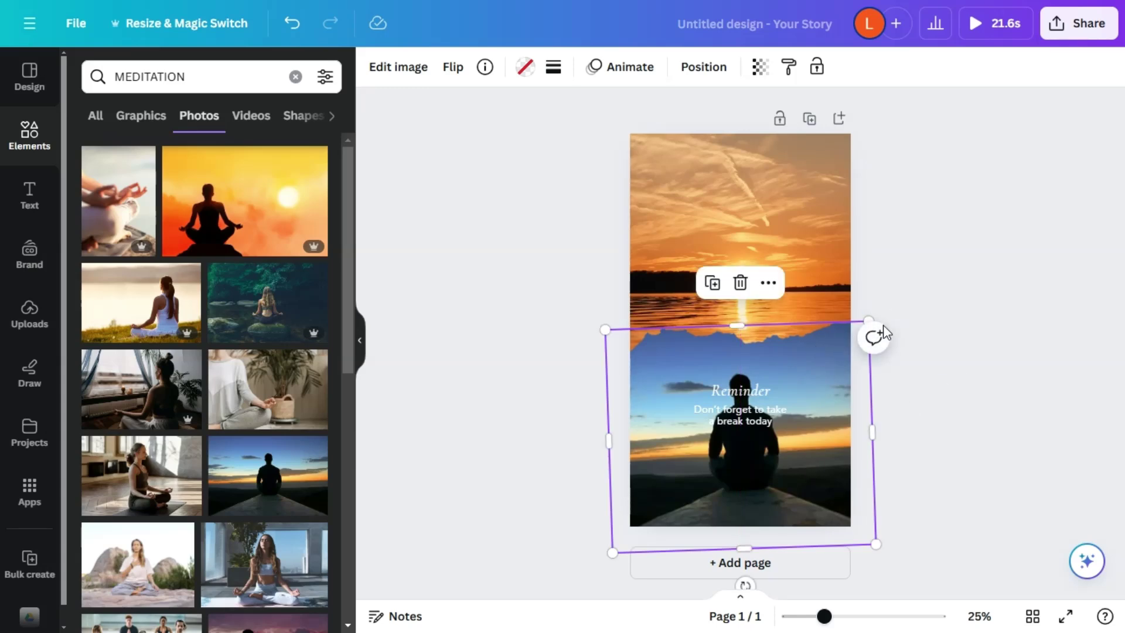
Enlarge the meditation photo inside its frame and reposition it so the man's torso sits centred behind the Reminder text
{"action": "double_click", "coordinate": [642, 346]}
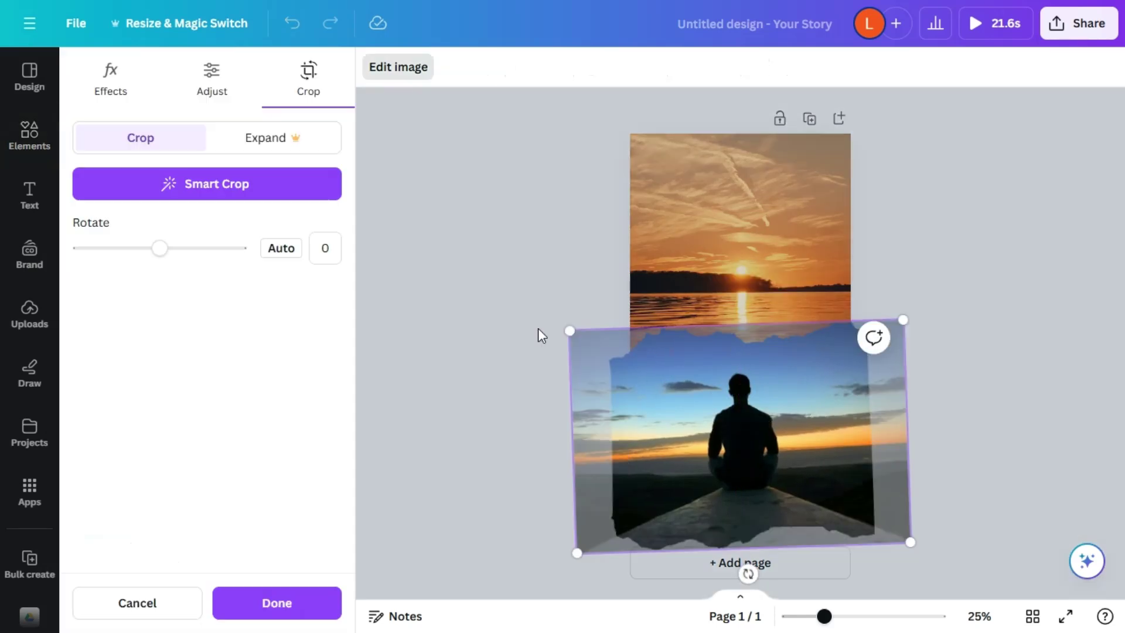
{"action": "left_click_drag", "start_coordinate": [572, 332], "coordinate": [279, 222]}
{"action": "left_click_drag", "start_coordinate": [701, 409], "coordinate": [851, 371]}
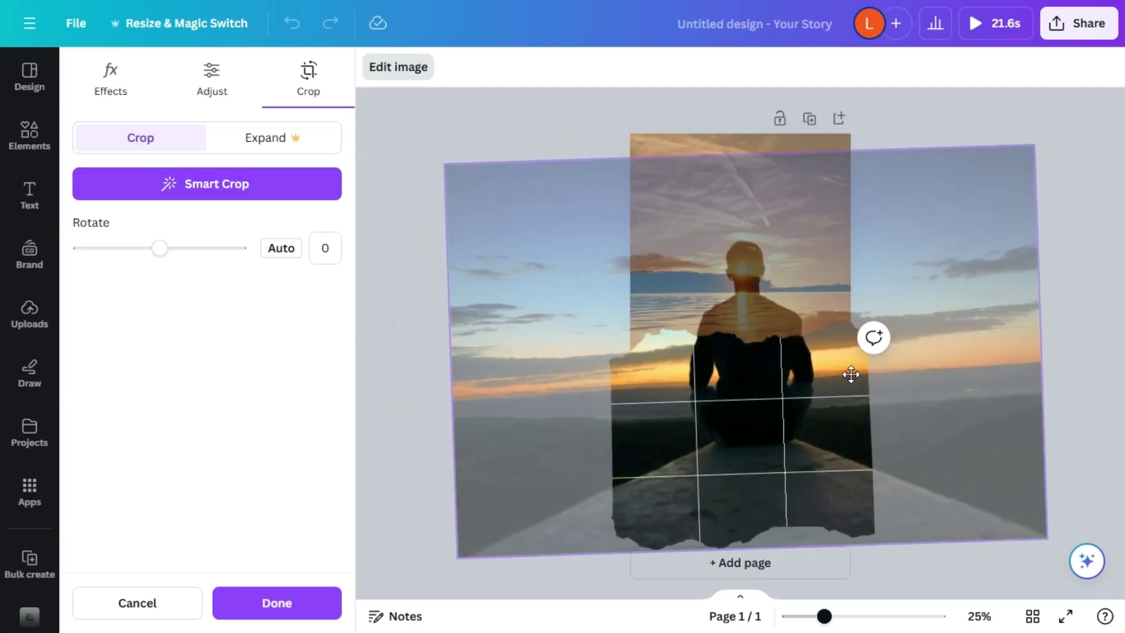
{"action": "left_click", "coordinate": [1077, 208]}
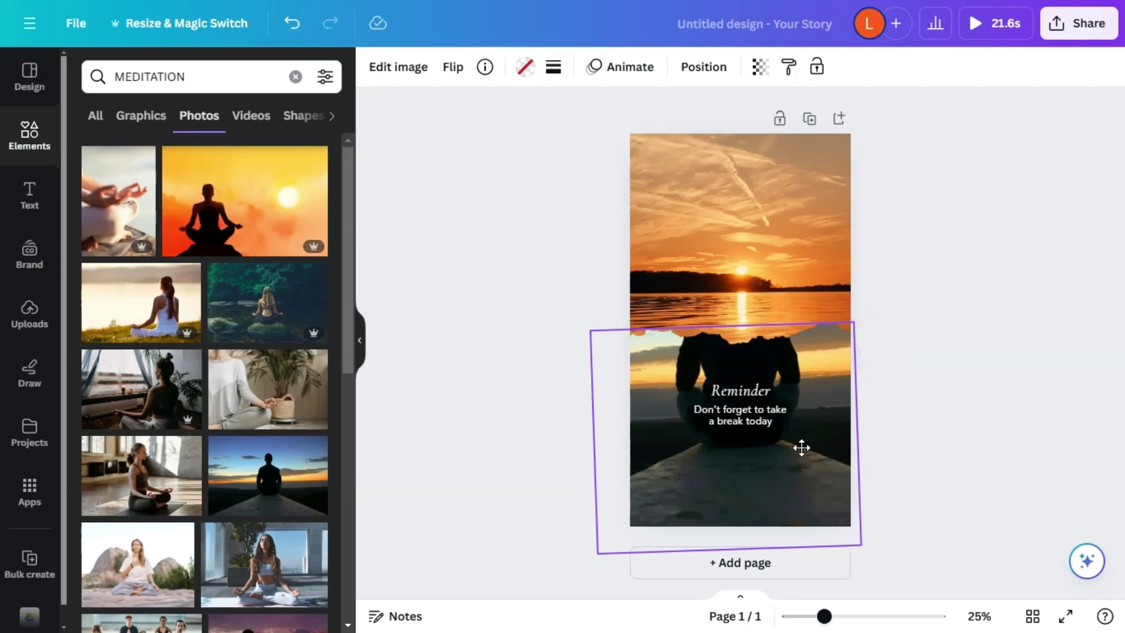
{"action": "left_click", "coordinate": [993, 358]}
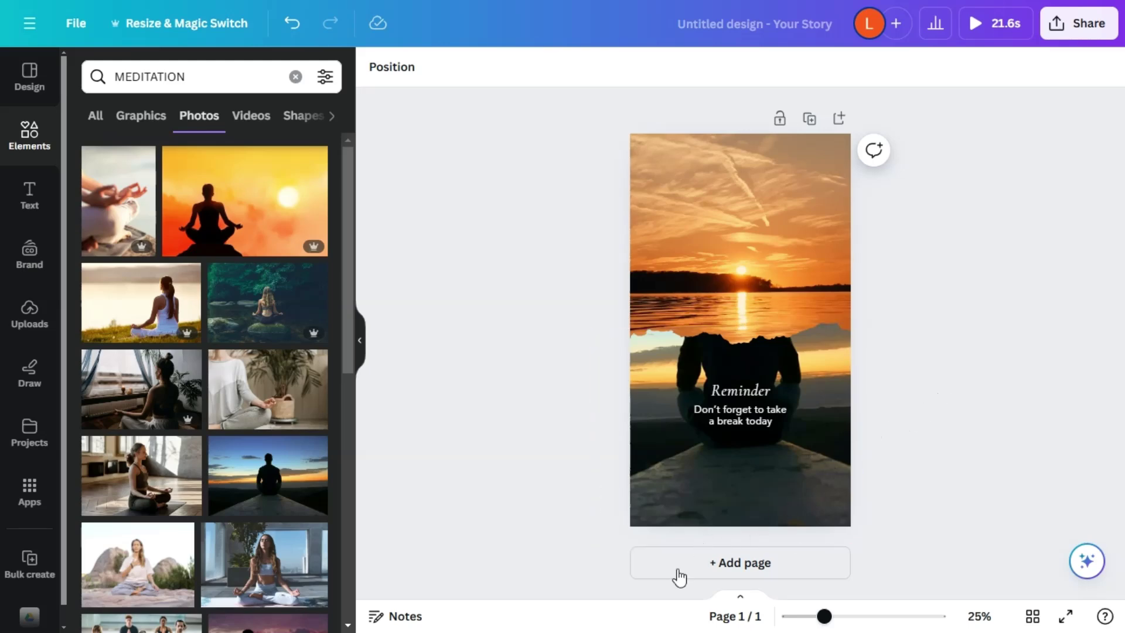
Adjust the framed meditation photo to temperature 55, brightness 39 and contrast 47
{"action": "left_click", "coordinate": [647, 452]}
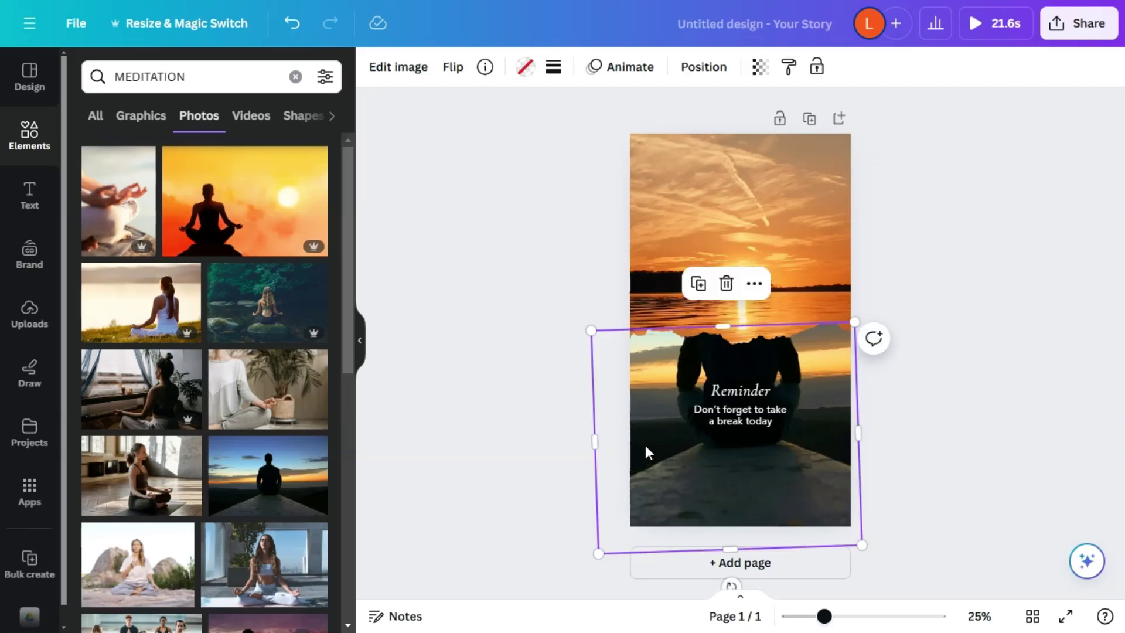
{"action": "left_click", "coordinate": [400, 69]}
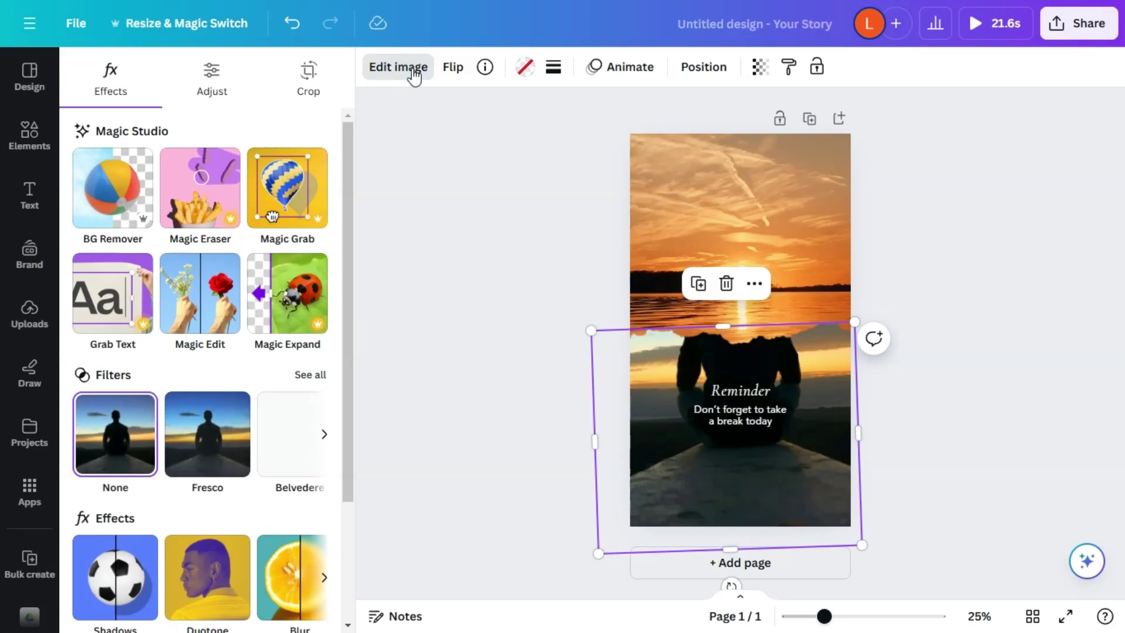
{"action": "left_click", "coordinate": [227, 78]}
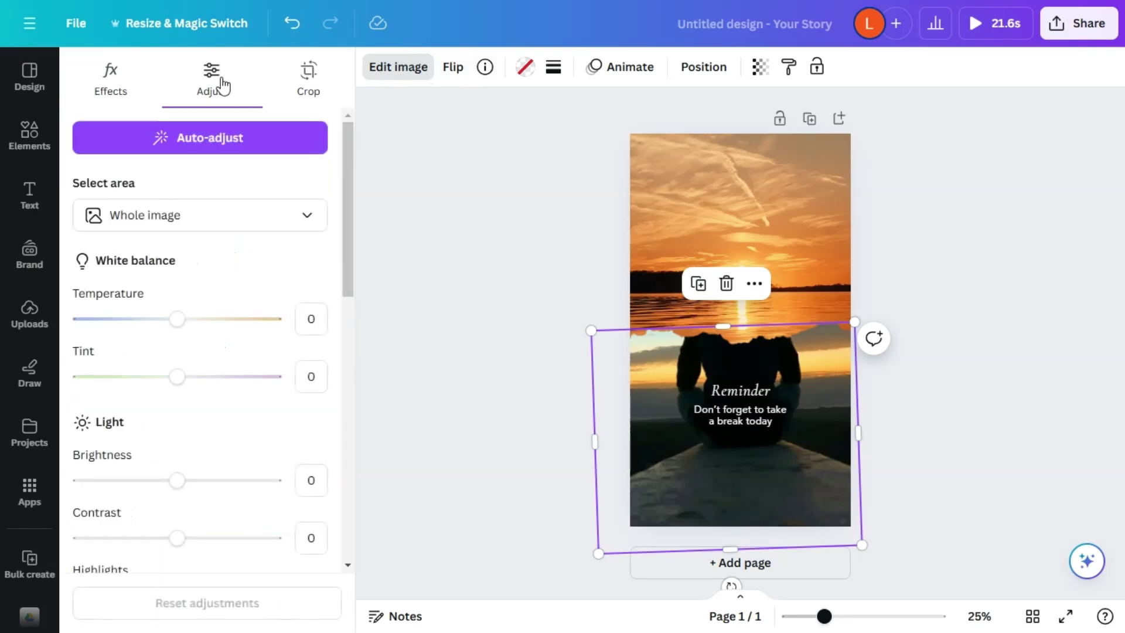
{"action": "left_click_drag", "start_coordinate": [186, 328], "coordinate": [232, 336]}
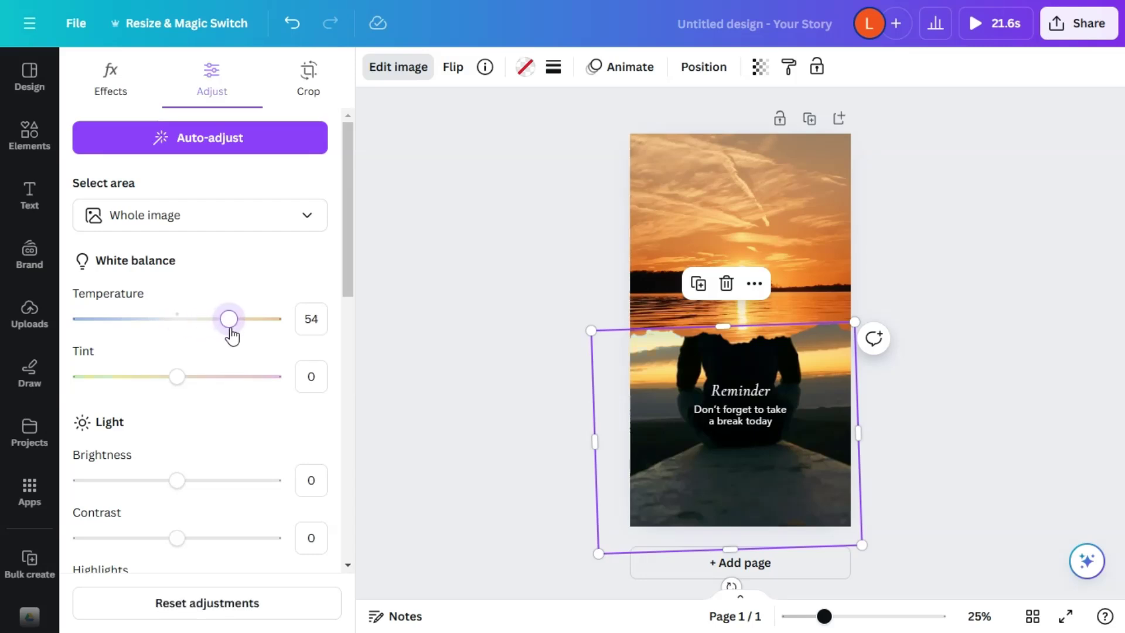
{"action": "left_click_drag", "start_coordinate": [175, 482], "coordinate": [214, 481]}
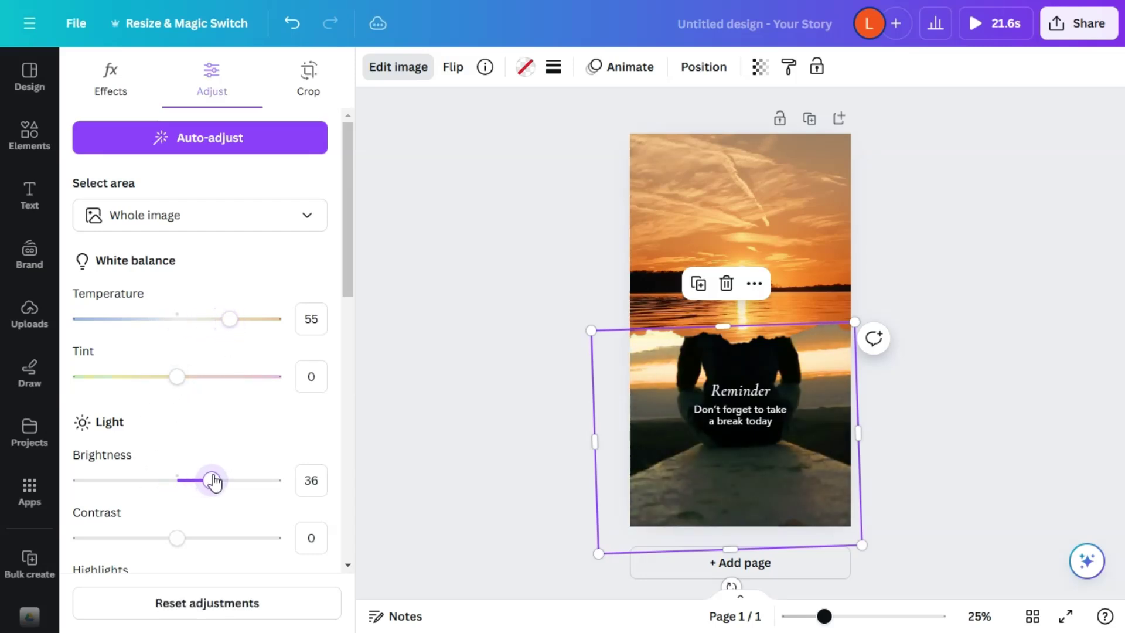
{"action": "left_click_drag", "start_coordinate": [177, 538], "coordinate": [223, 540]}
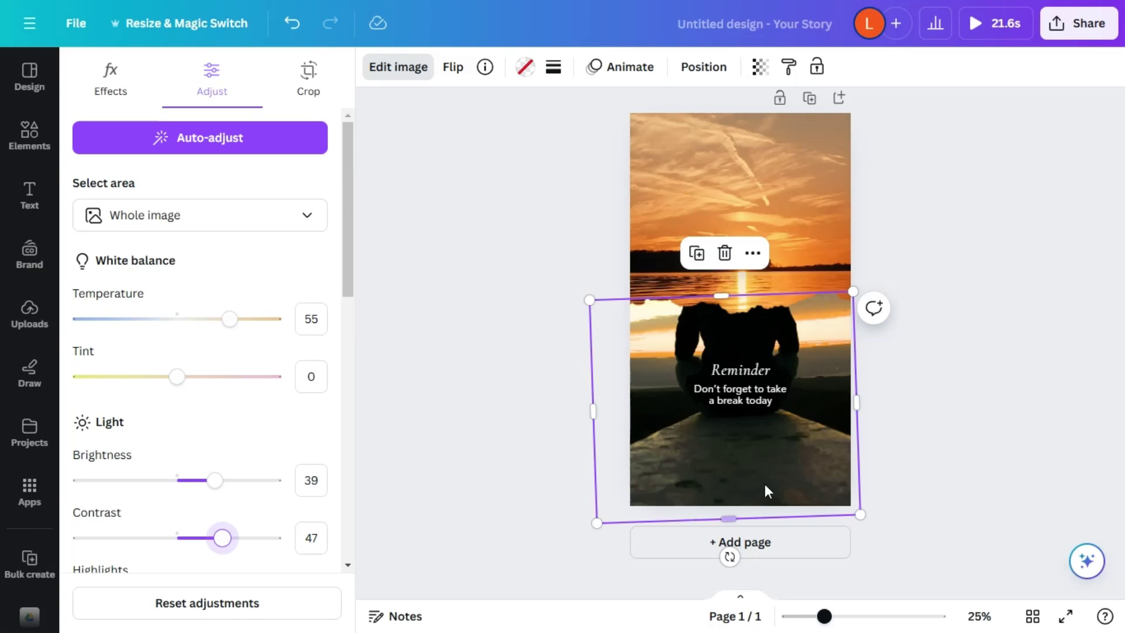
Add the Urban Pulse wordmark logo from the brand kit, centred in the sky above the sun
{"action": "left_click", "coordinate": [29, 135]}
{"action": "left_click", "coordinate": [25, 262]}
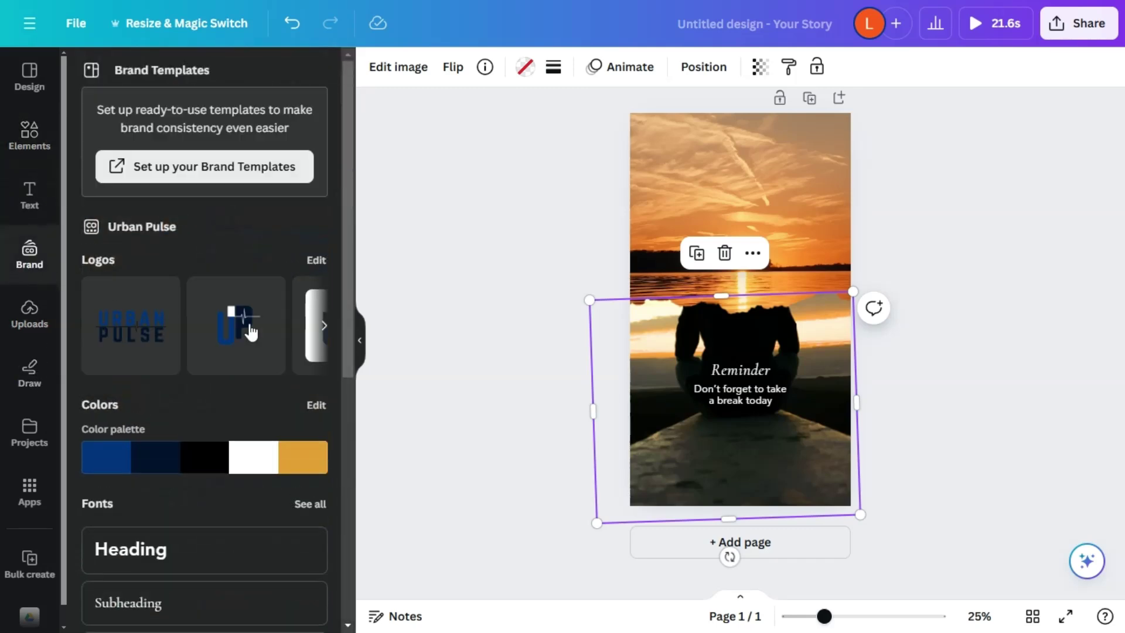
{"action": "scroll", "coordinate": [250, 352], "scroll_direction": "down", "scroll_amount": 5}
{"action": "scroll", "coordinate": [232, 425], "scroll_direction": "down", "scroll_amount": 2}
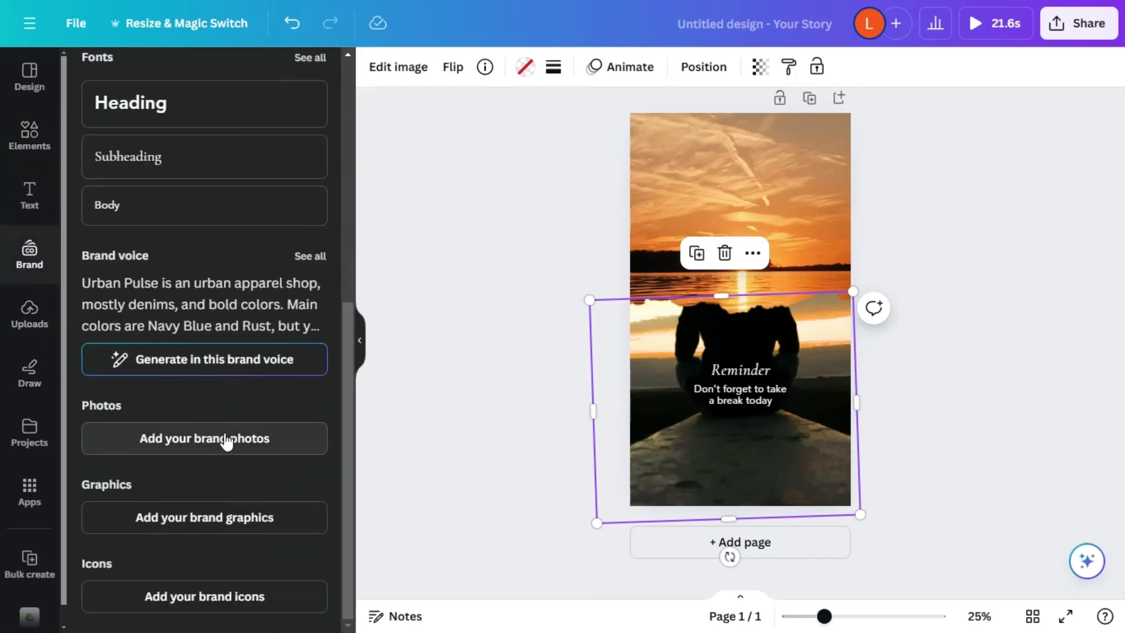
{"action": "scroll", "coordinate": [234, 410], "scroll_direction": "up", "scroll_amount": 7}
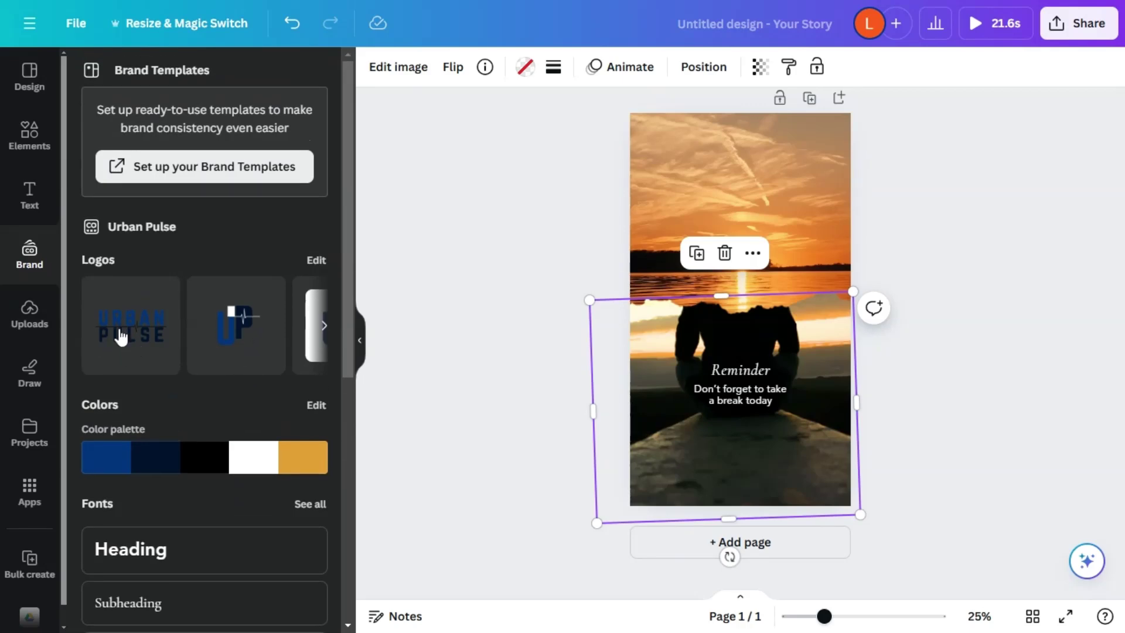
{"action": "left_click", "coordinate": [122, 337]}
{"action": "left_click_drag", "start_coordinate": [678, 392], "coordinate": [741, 198]}
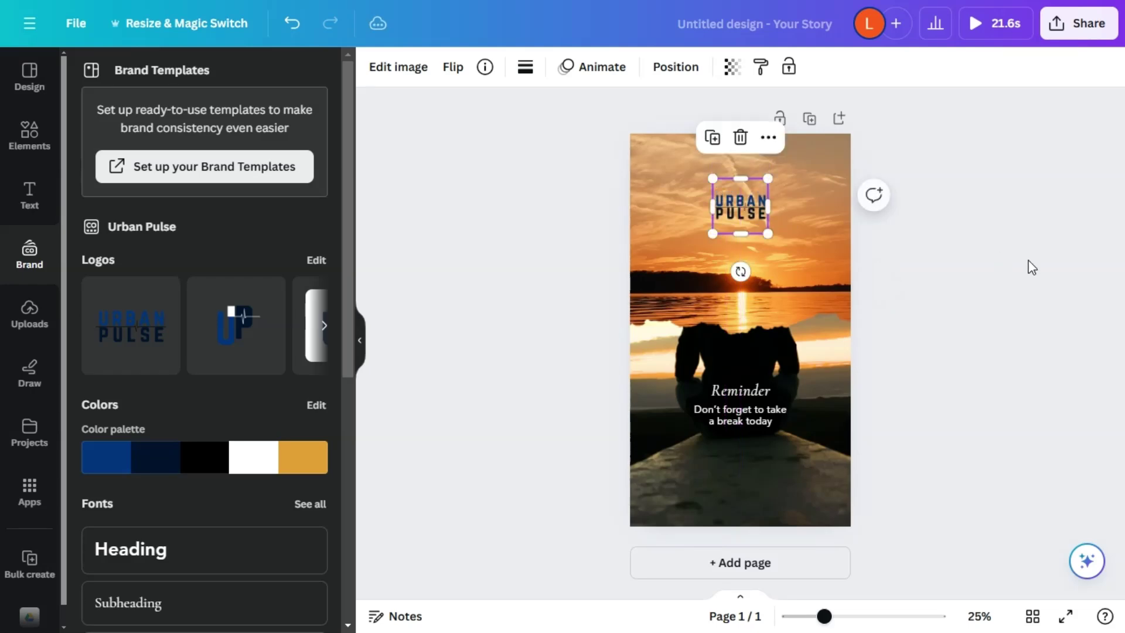
{"action": "left_click", "coordinate": [1031, 268]}
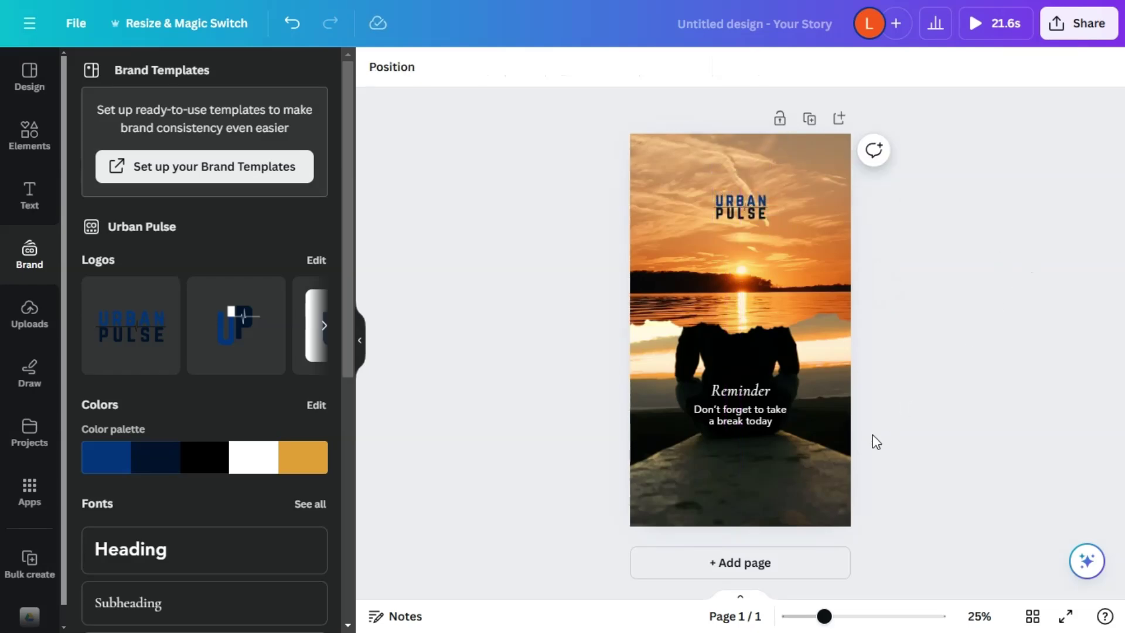
Apply a custom Duotone effect to the Urban Pulse logo with both shadows and highlights set to white #FFFFFF
{"action": "left_click", "coordinate": [736, 225]}
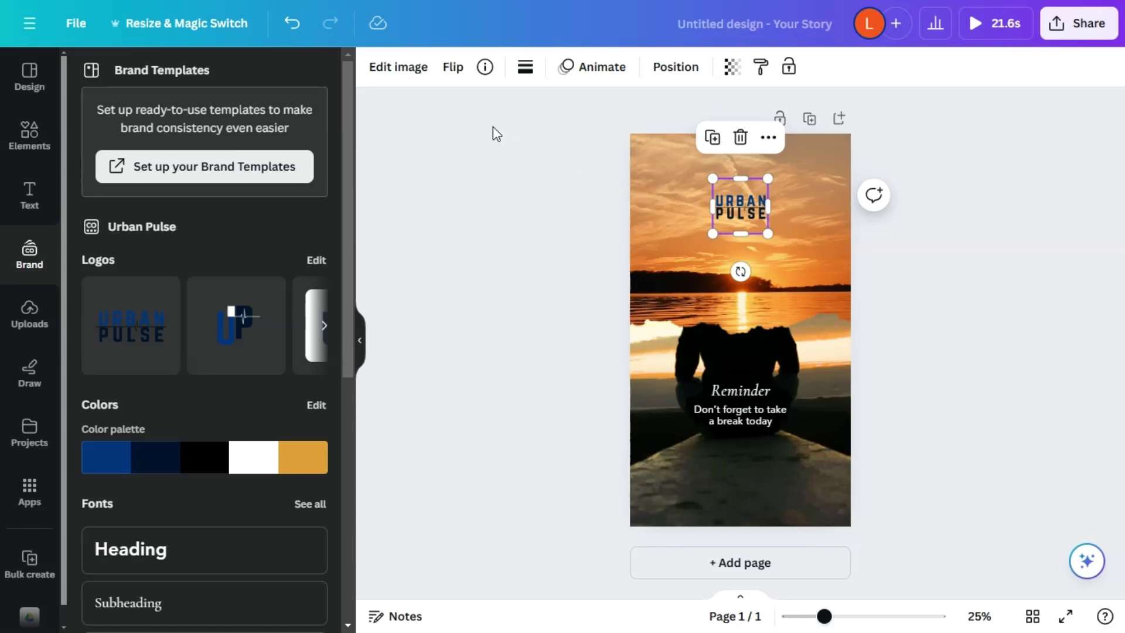
{"action": "left_click", "coordinate": [403, 77]}
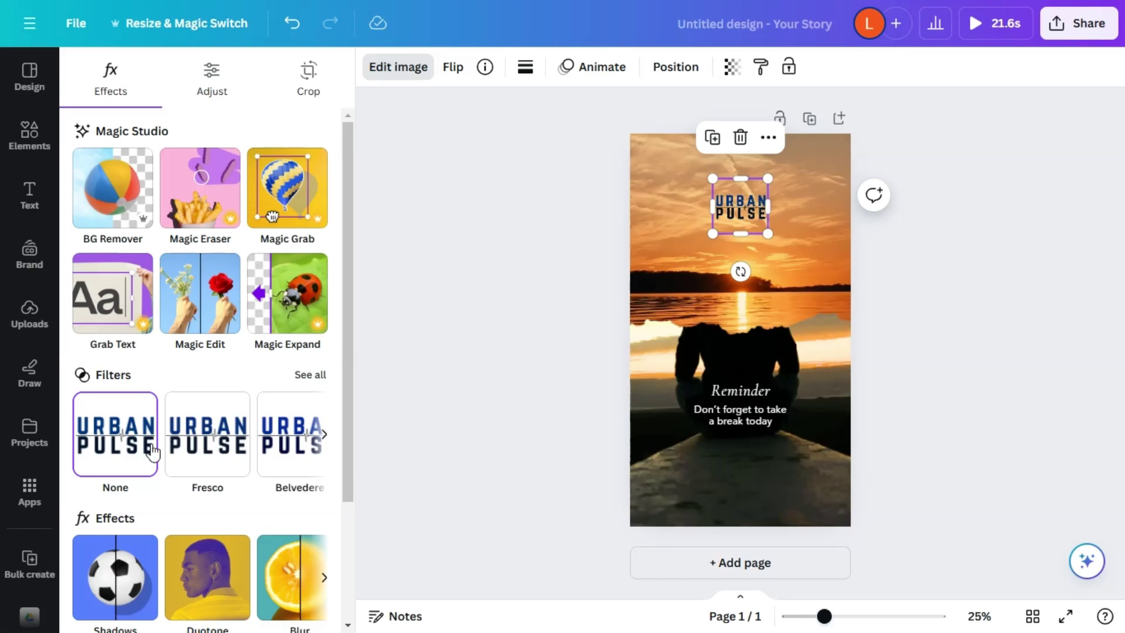
{"action": "scroll", "coordinate": [151, 448], "scroll_direction": "down", "scroll_amount": 3}
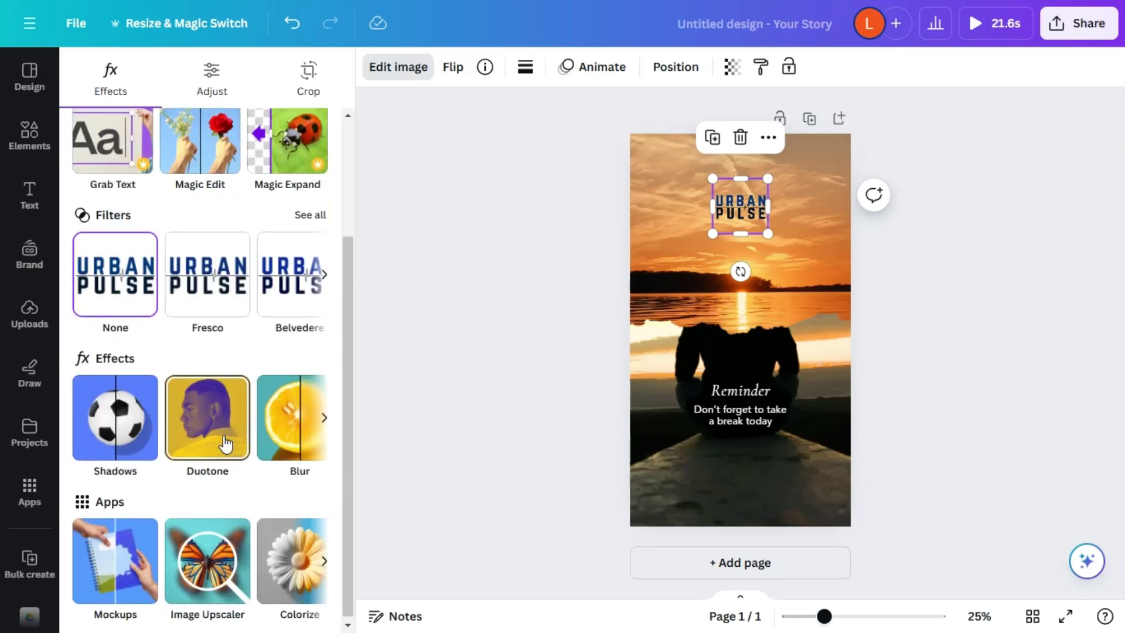
{"action": "left_click", "coordinate": [196, 423]}
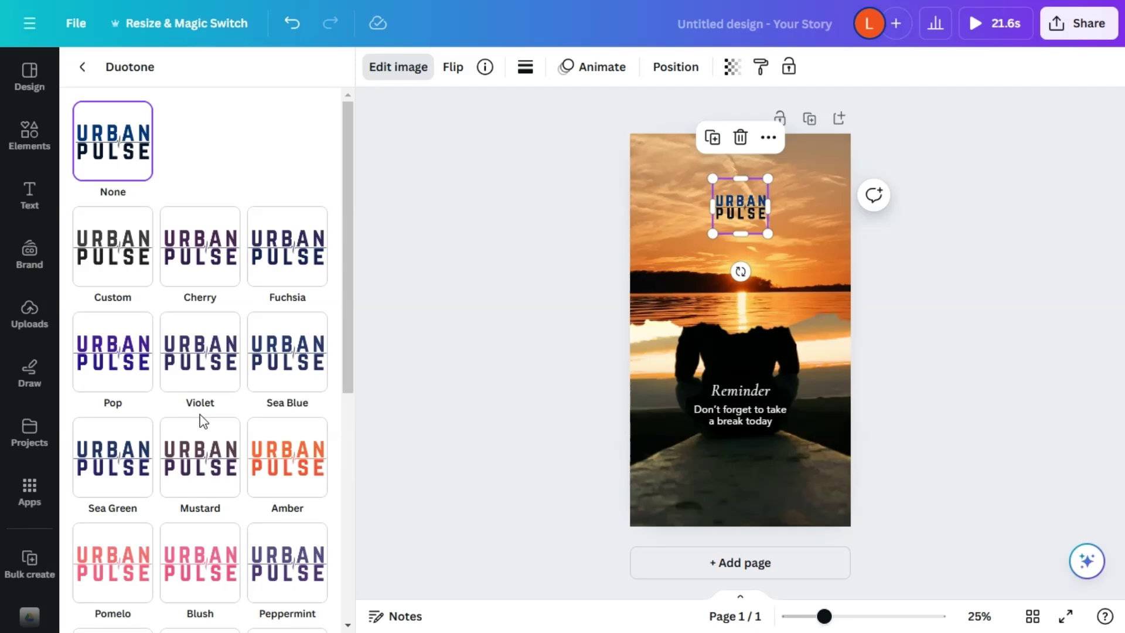
{"action": "left_click", "coordinate": [116, 251]}
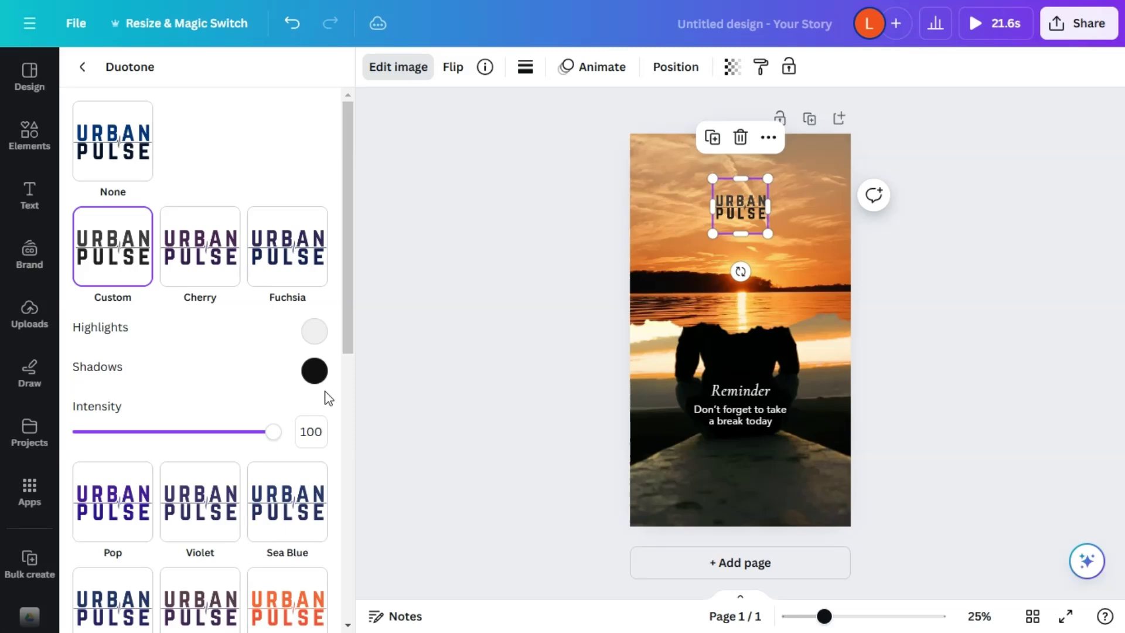
{"action": "left_click", "coordinate": [315, 371]}
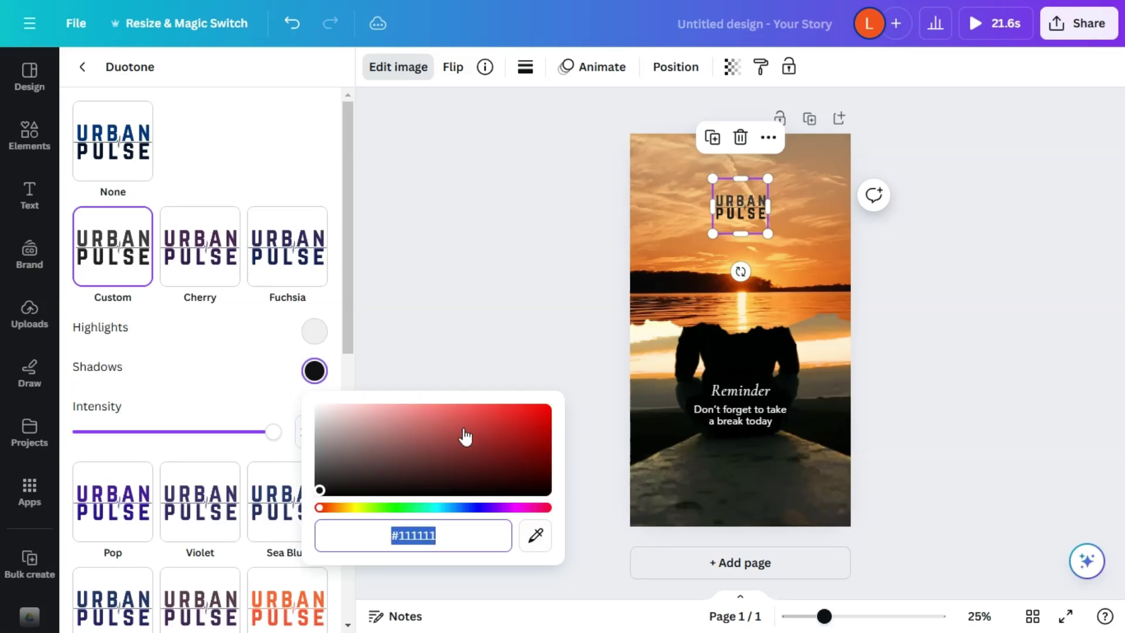
{"action": "left_click", "coordinate": [319, 409]}
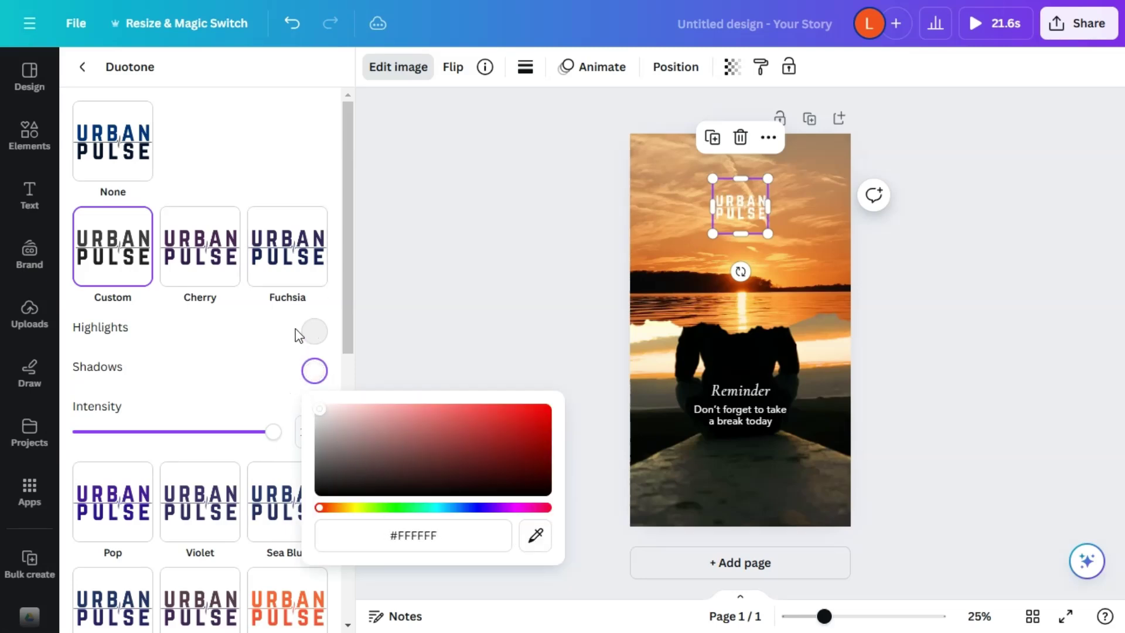
{"action": "left_click", "coordinate": [314, 332]}
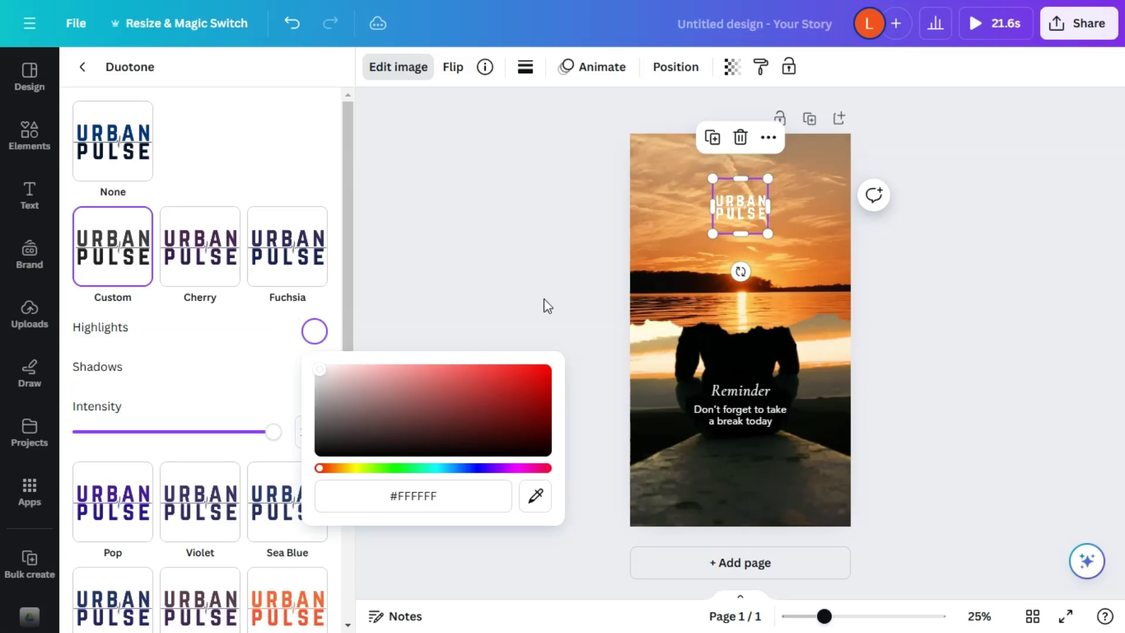
{"action": "left_click", "coordinate": [953, 253]}
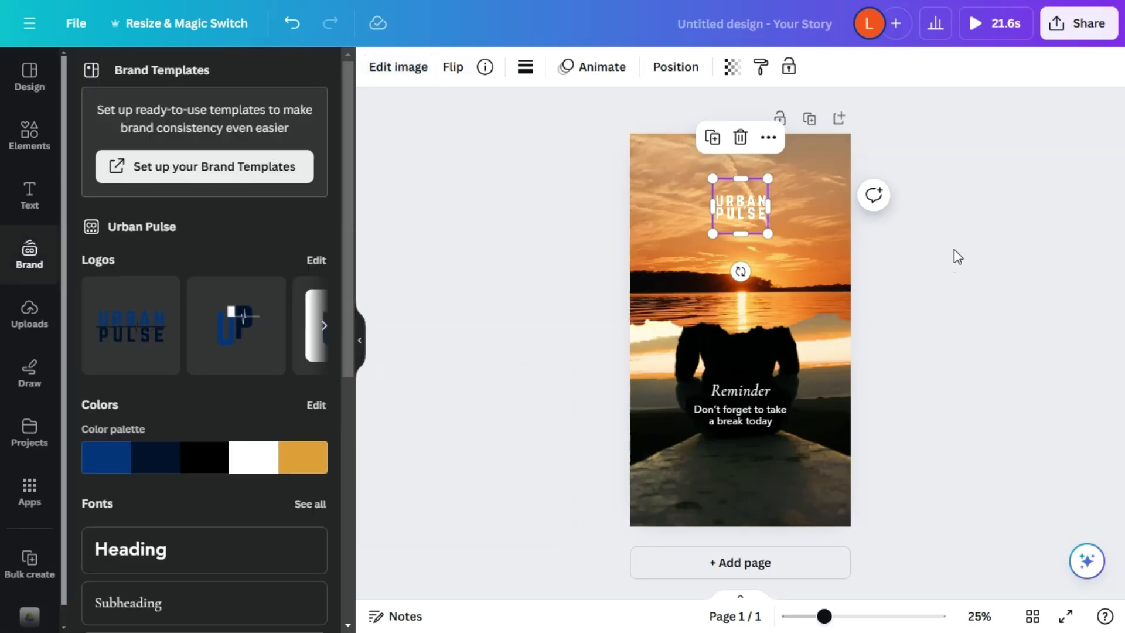
Enlarge the Urban Pulse logo to about two thirds of the page width, centred above the sun, and lower the photo frame slightly
{"action": "left_click", "coordinate": [743, 210]}
{"action": "left_click_drag", "start_coordinate": [768, 232], "coordinate": [830, 292]}
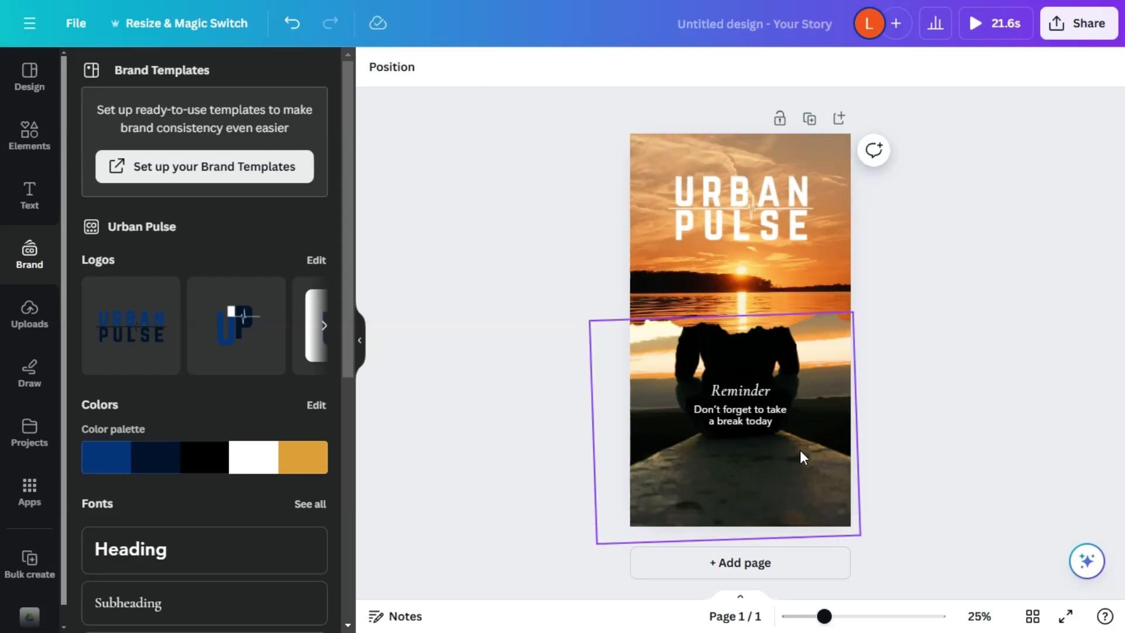
{"action": "left_click", "coordinate": [1074, 479]}
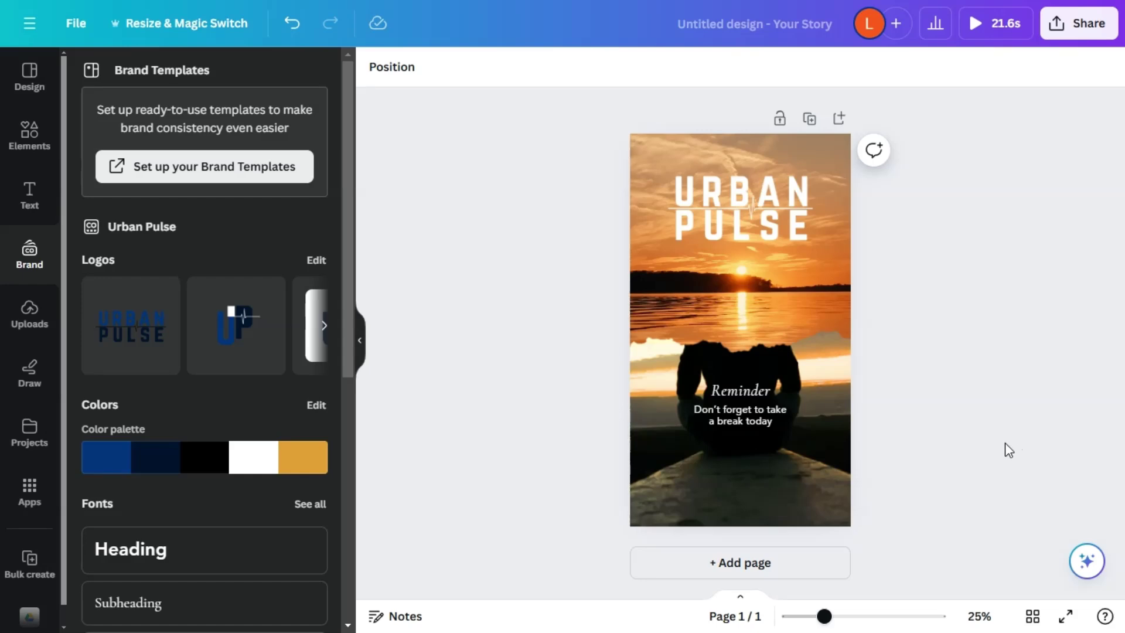
View the design's download settings and available file types, and preview the finished story full screen
{"action": "left_click", "coordinate": [1079, 24]}
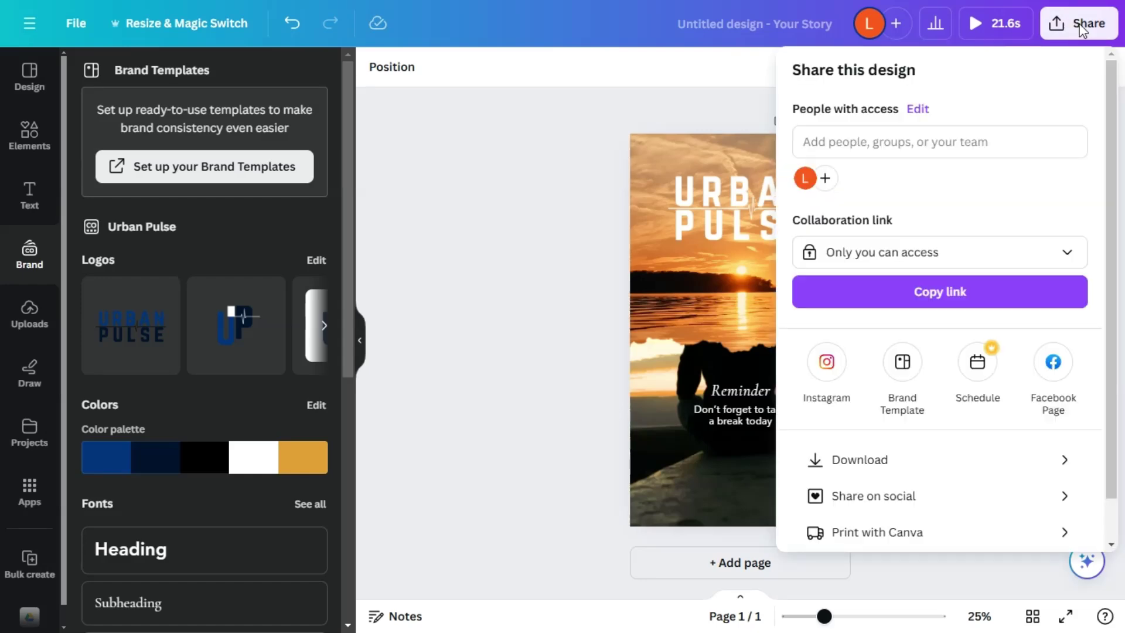
{"action": "left_click", "coordinate": [894, 461]}
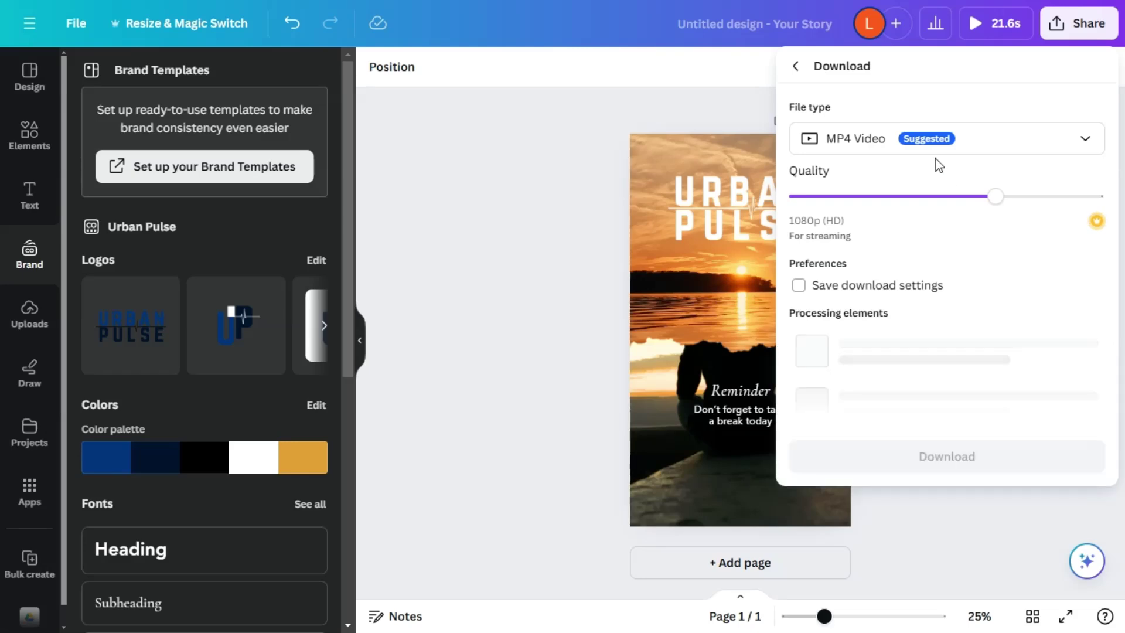
{"action": "left_click", "coordinate": [1020, 153]}
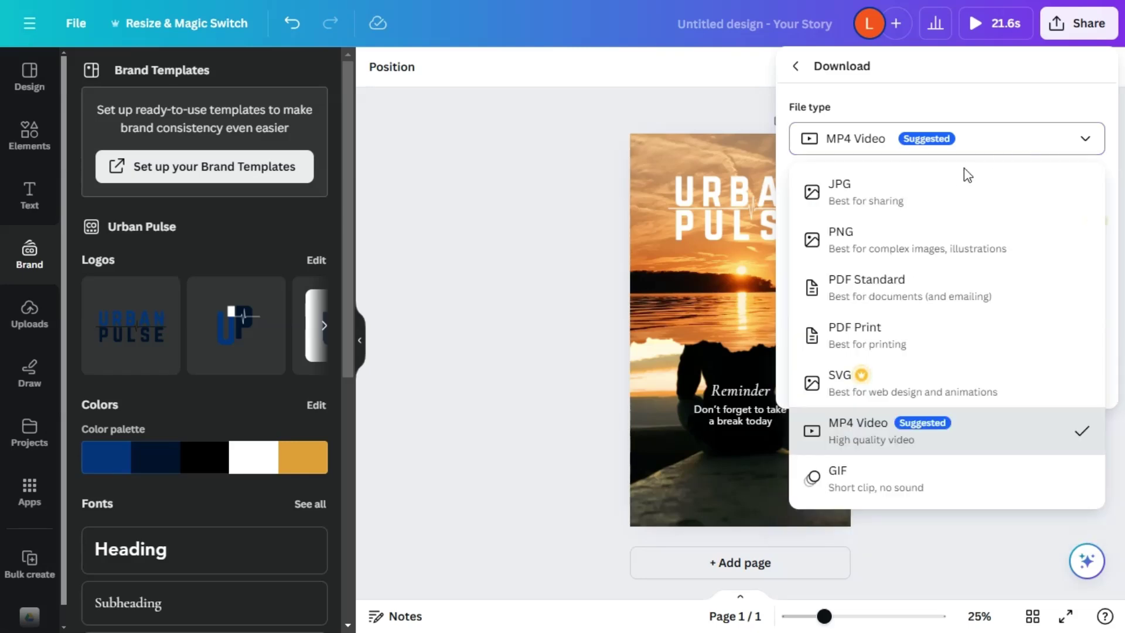
{"action": "left_click", "coordinate": [974, 93]}
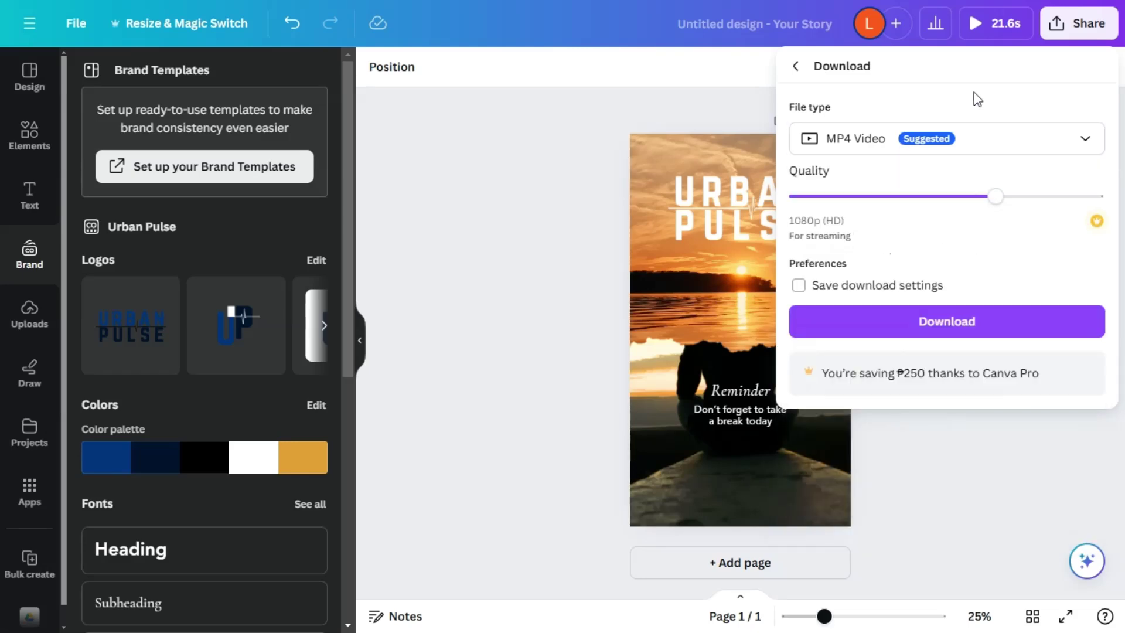
{"action": "left_click", "coordinate": [975, 22]}
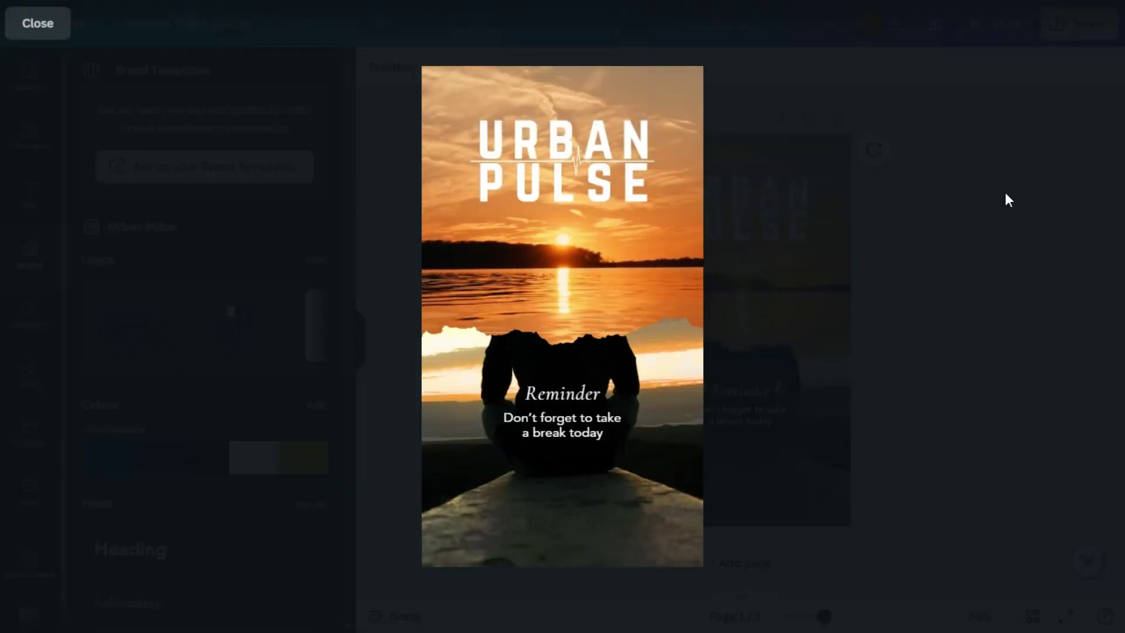
{"action": "key", "text": "Escape"}
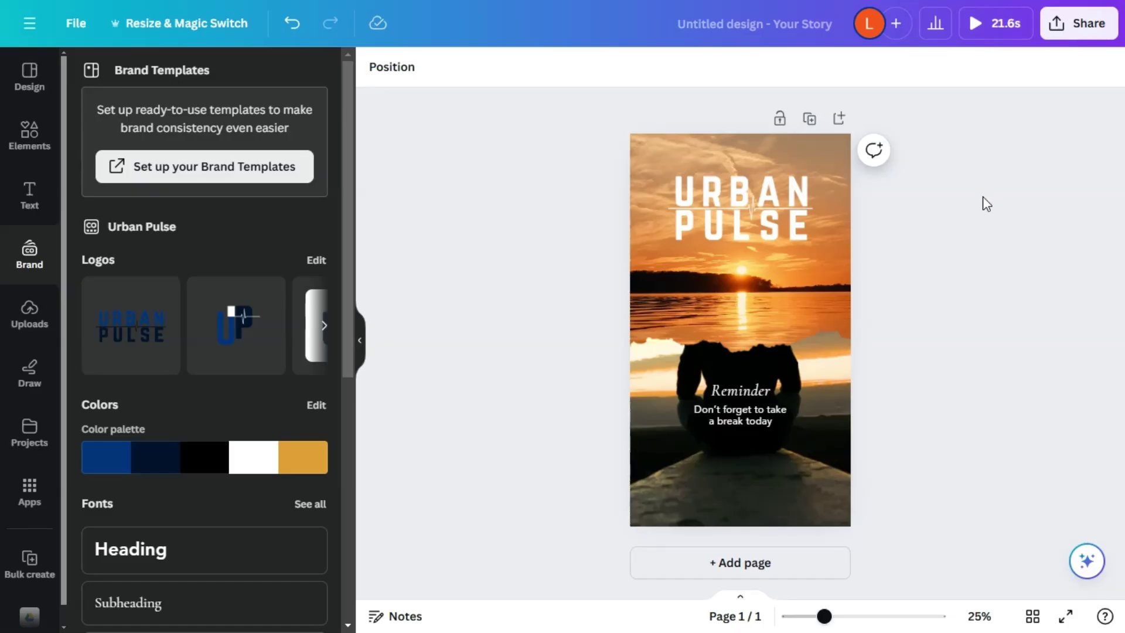